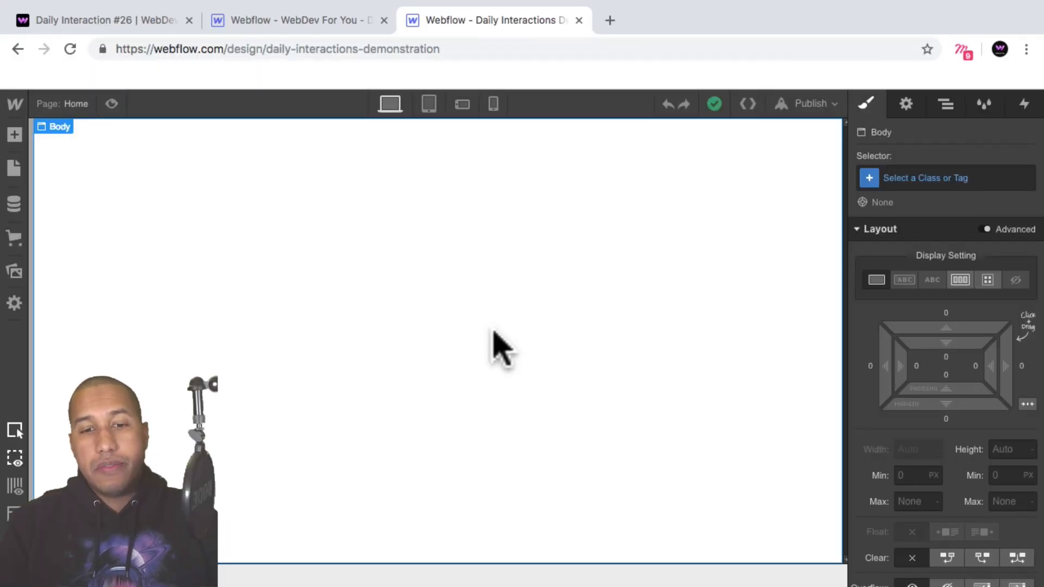
Create the class d-26-body on the page's Body element
{"action": "left_click", "coordinate": [985, 179]}
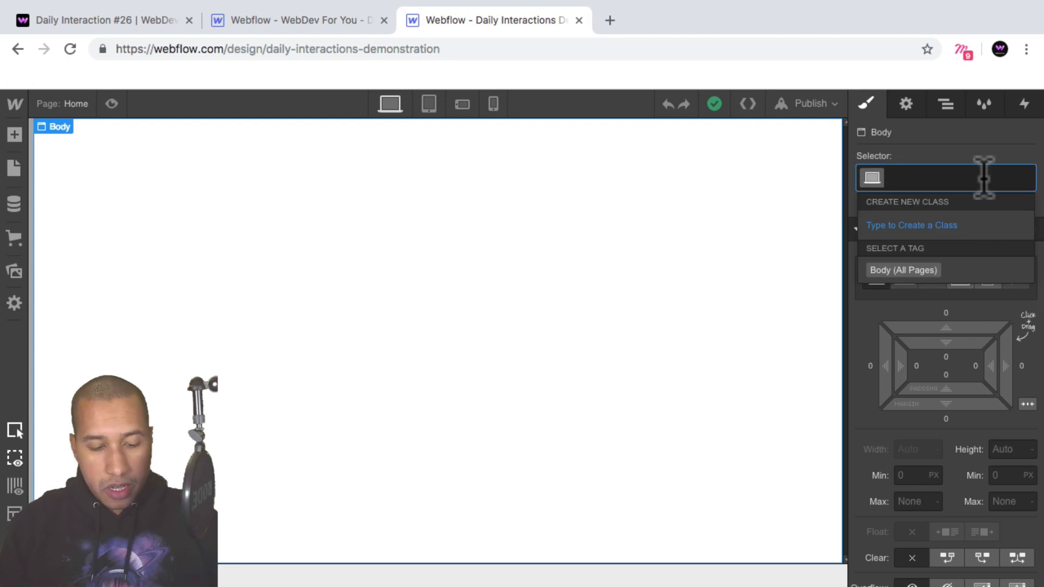
{"action": "type", "text": "d-"}
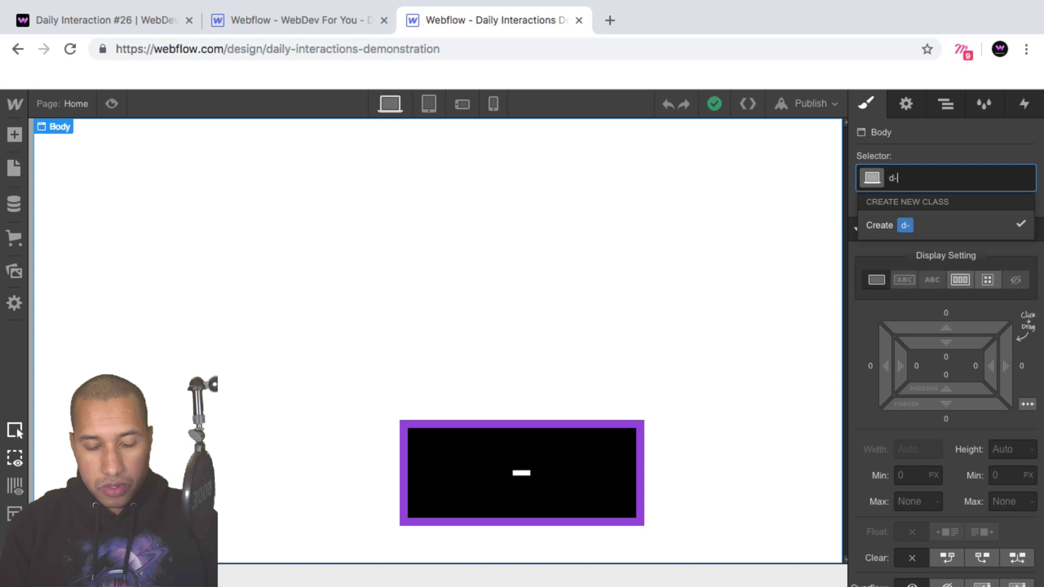
{"action": "type", "text": "26-body"}
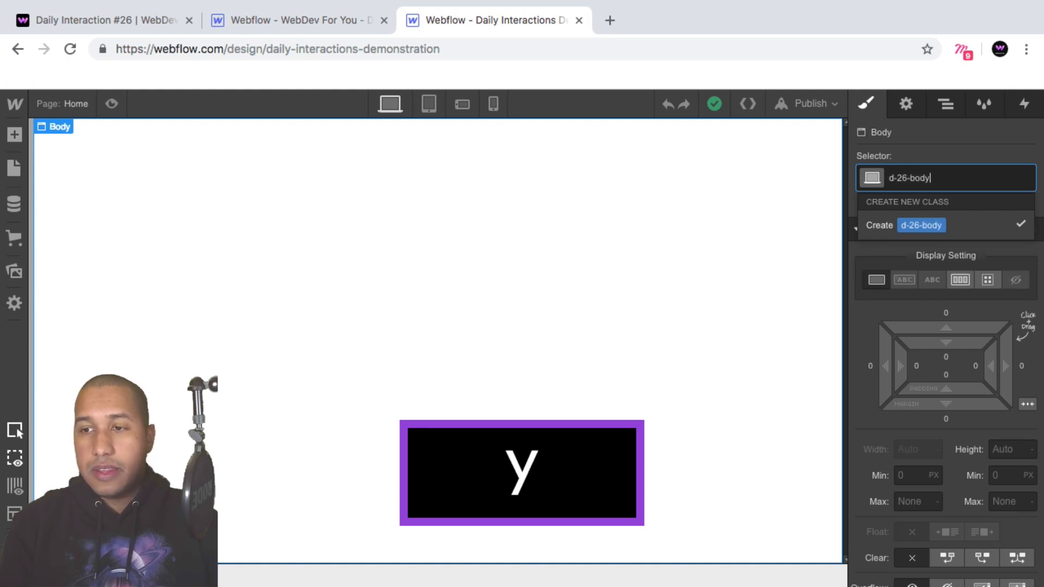
{"action": "key", "text": "Return"}
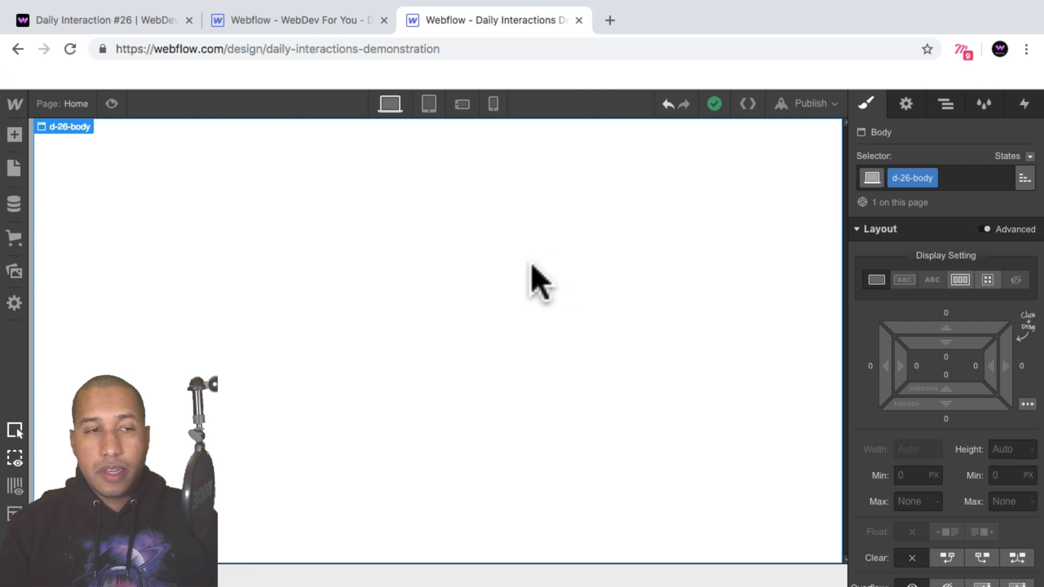
Add a Section to the body and give it the new class d-26-section
{"action": "left_click", "coordinate": [13, 136]}
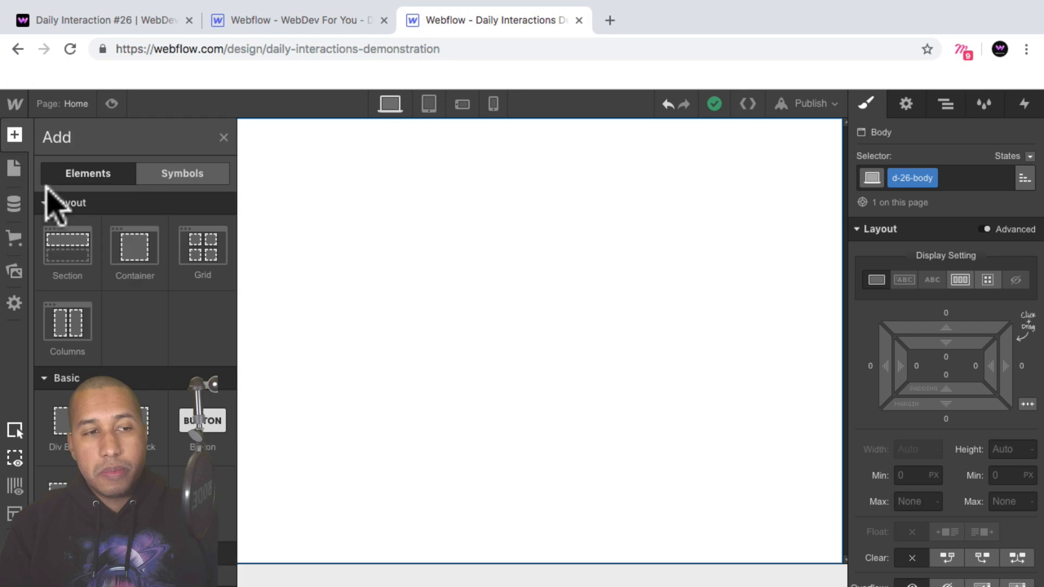
{"action": "left_click", "coordinate": [74, 251]}
{"action": "left_click", "coordinate": [963, 178]}
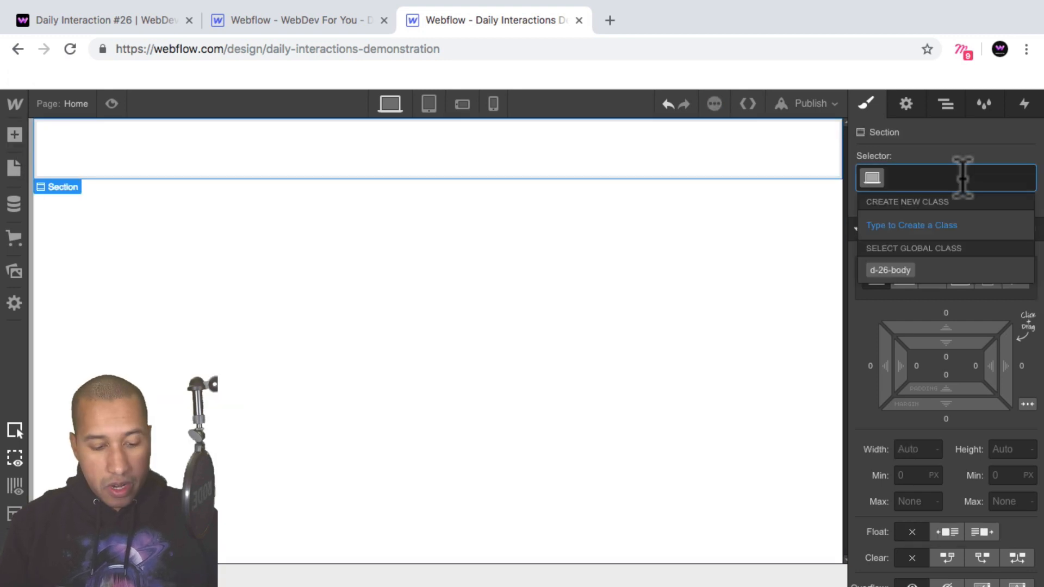
{"action": "type", "text": "s2-"}
{"action": "key", "text": "BackSpace"}
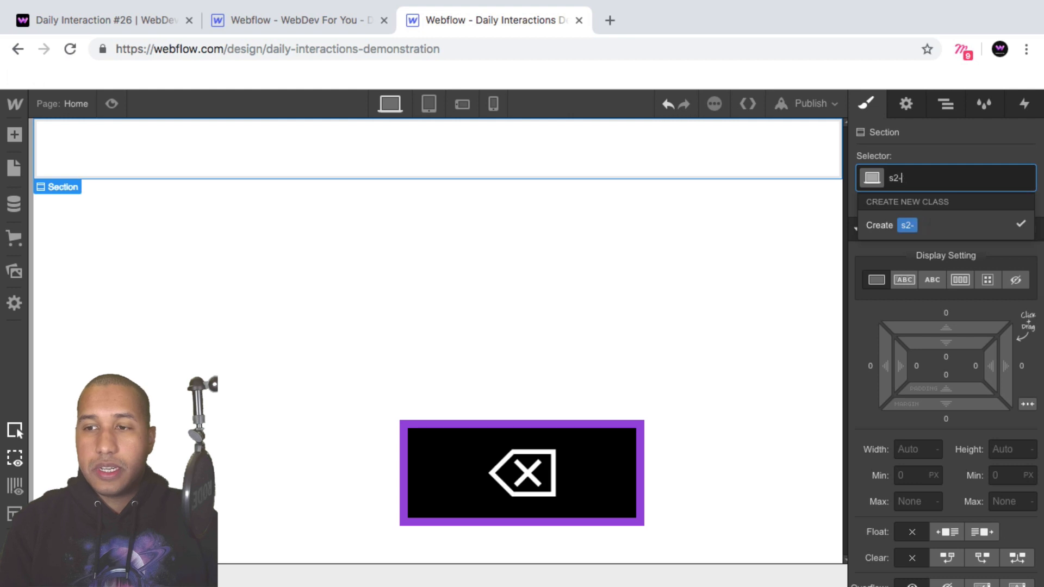
{"action": "type", "text": "-"}
{"action": "key", "text": "BackSpace"}
{"action": "key", "text": "BackSpace"}
{"action": "key", "text": "BackSpace"}
{"action": "type", "text": "d-26-"}
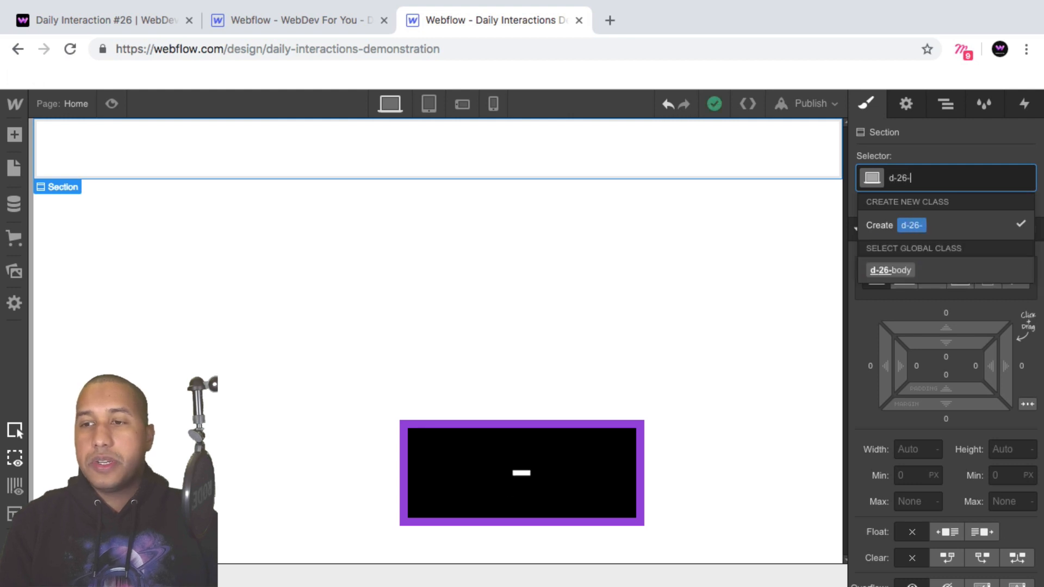
{"action": "type", "text": "section"}
{"action": "key", "text": "Return"}
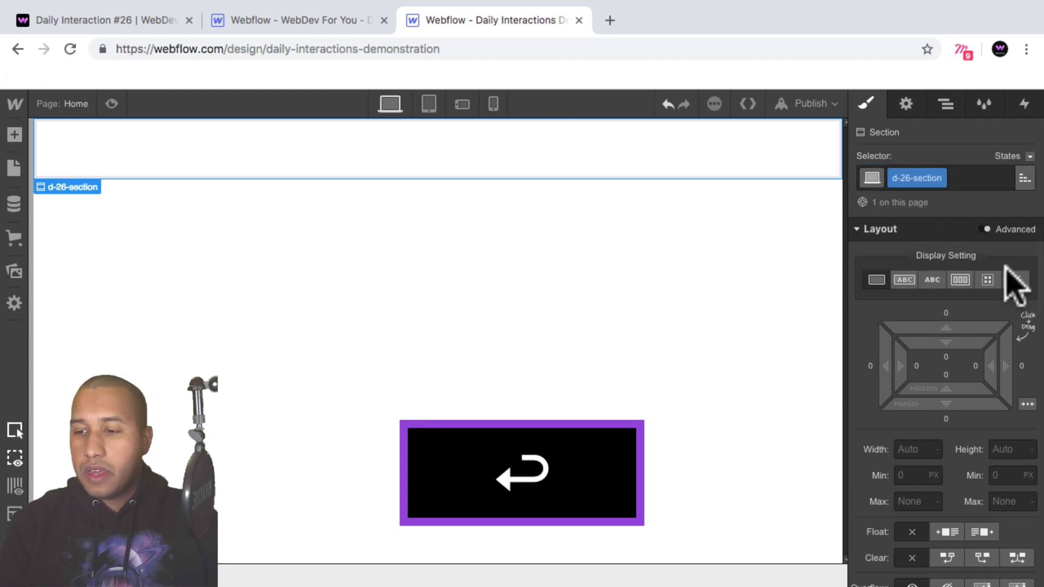
Set the section's height to 100 VH and its background color to black
{"action": "left_click", "coordinate": [1015, 449]}
{"action": "type", "text": "100vh"}
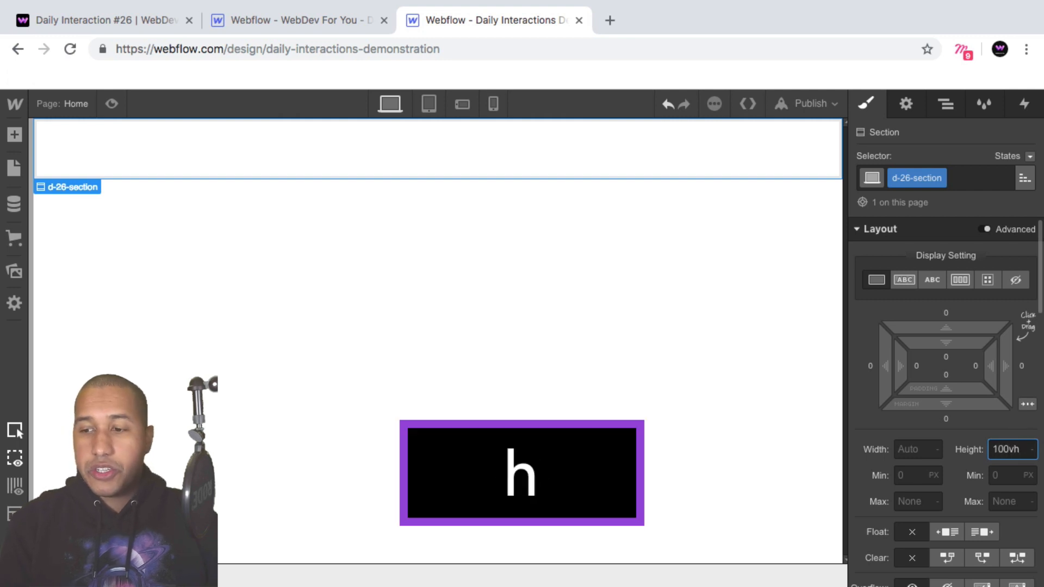
{"action": "key", "text": "Return"}
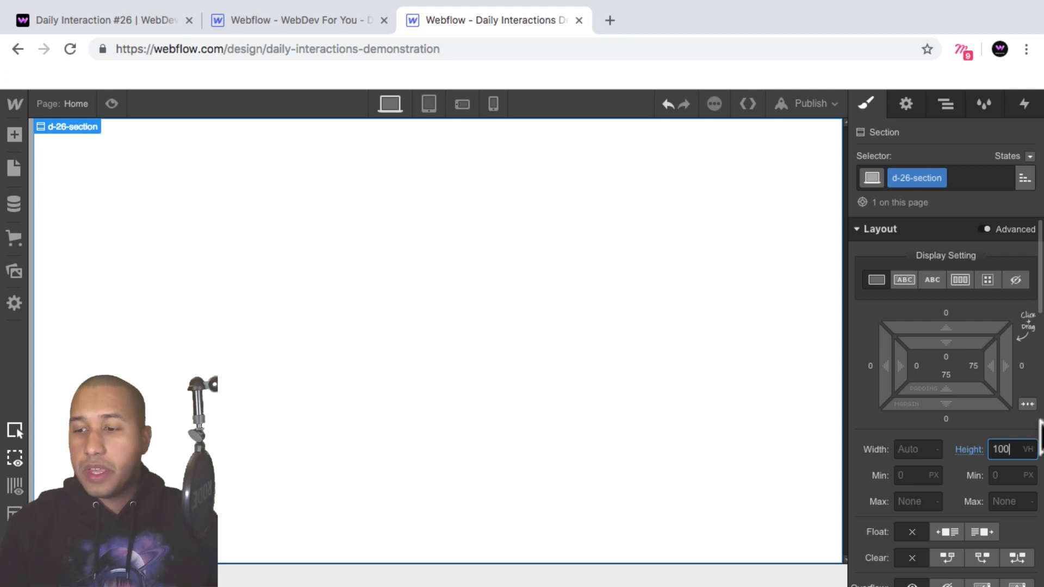
{"action": "scroll", "coordinate": [1009, 406], "scroll_direction": "down", "scroll_amount": 10}
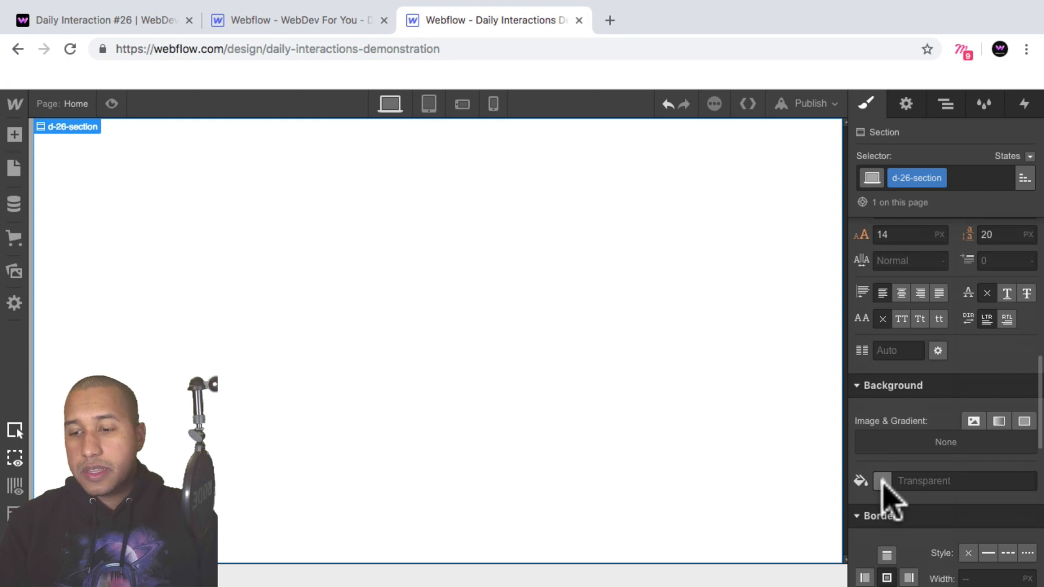
{"action": "left_click", "coordinate": [882, 481]}
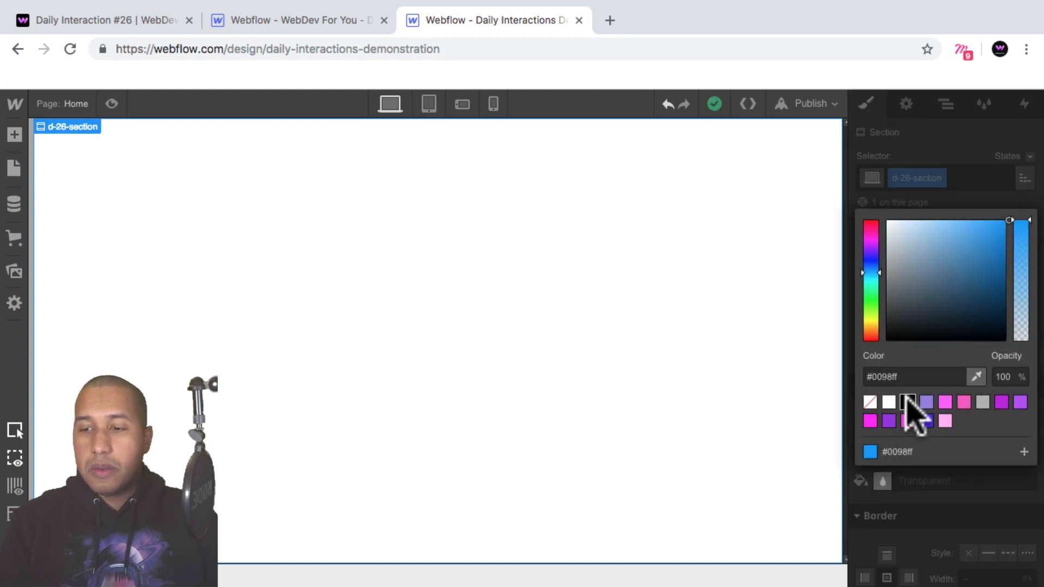
{"action": "left_click", "coordinate": [907, 404]}
Make the section a horizontal flex layout with its children justified and aligned to the center
{"action": "scroll", "coordinate": [986, 401], "scroll_direction": "up", "scroll_amount": 5}
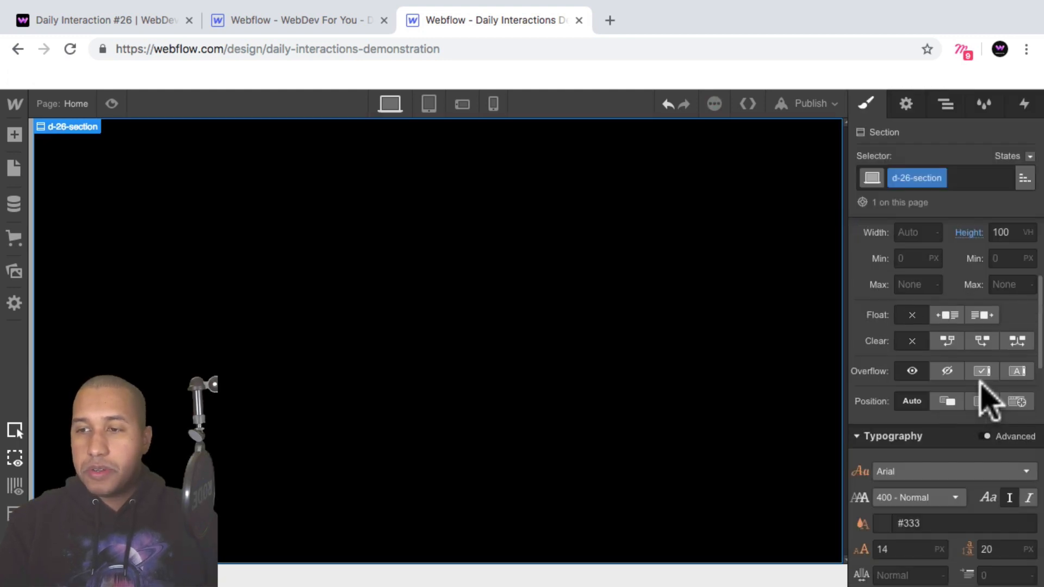
{"action": "scroll", "coordinate": [984, 388], "scroll_direction": "up", "scroll_amount": 3}
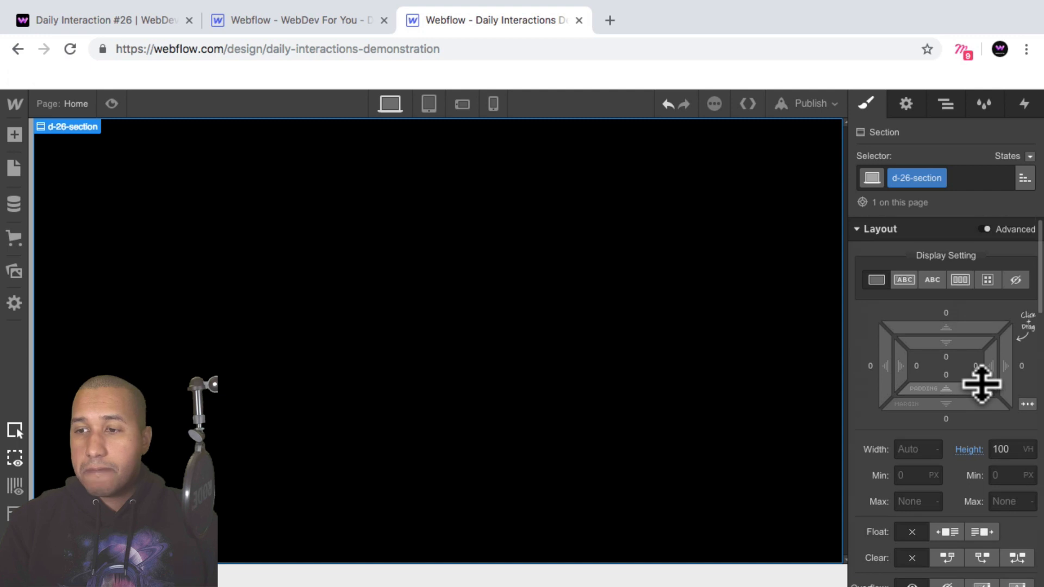
{"action": "left_click", "coordinate": [961, 279]}
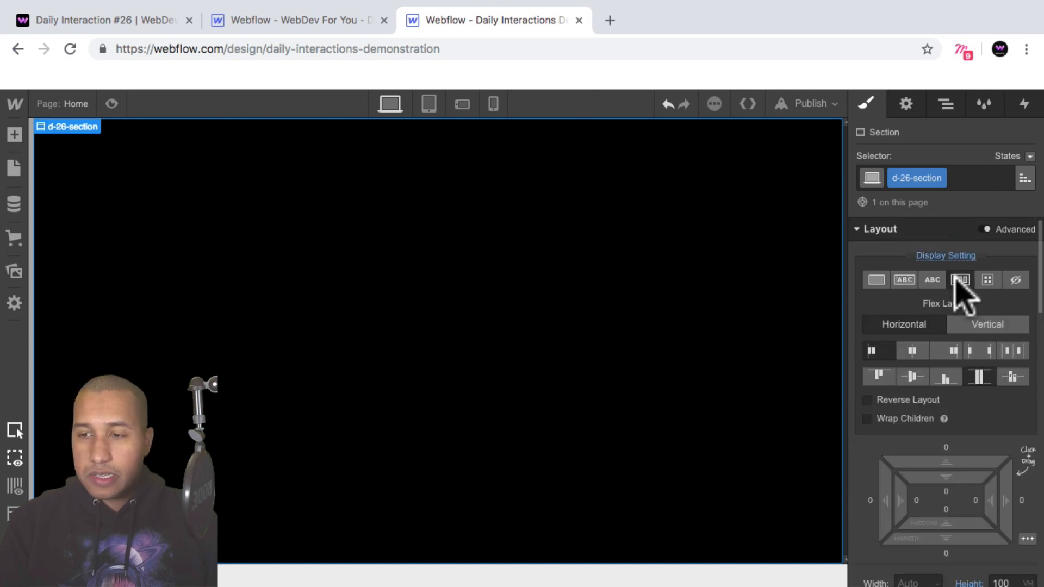
{"action": "left_click", "coordinate": [911, 351]}
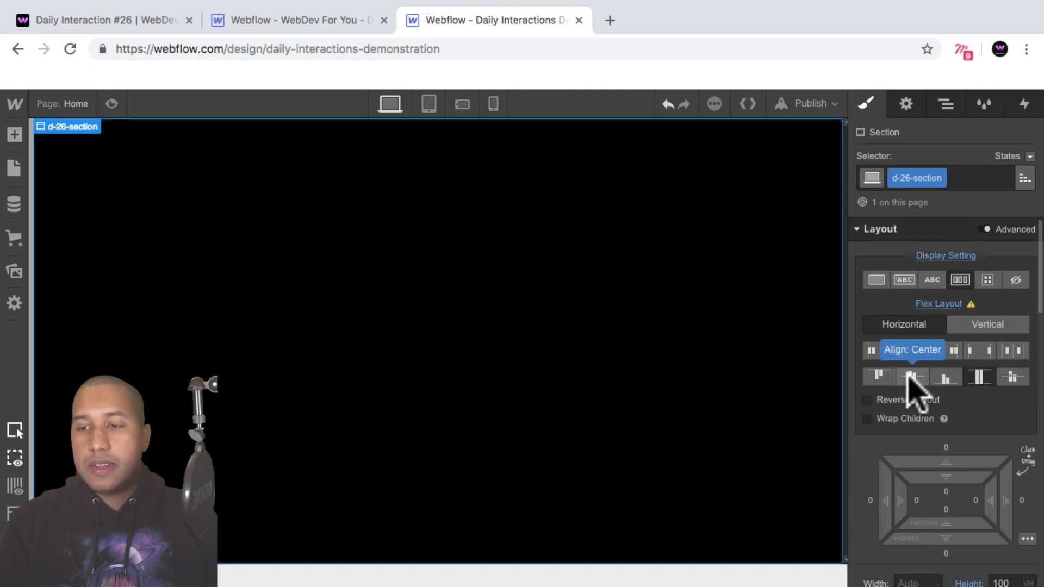
{"action": "left_click", "coordinate": [909, 375]}
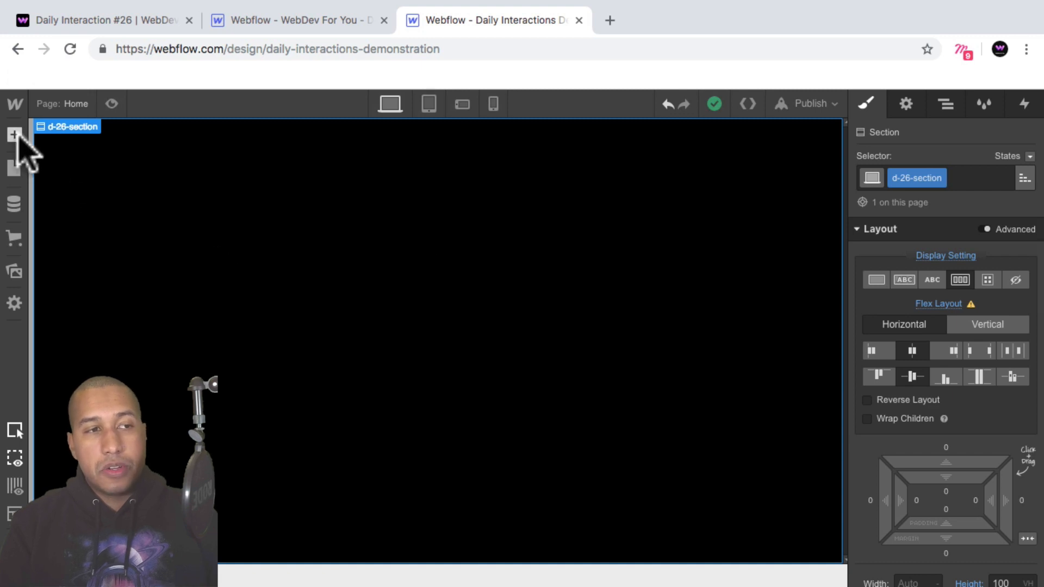
Add a Div Block inside the section and give it the new class d-26-menu-wrapper
{"action": "left_click", "coordinate": [16, 136]}
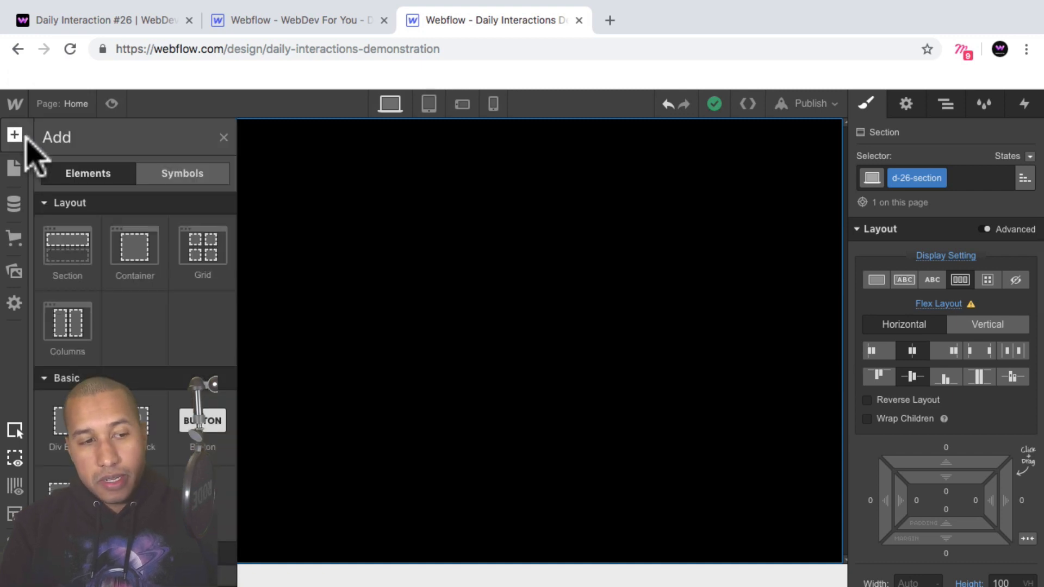
{"action": "left_click", "coordinate": [60, 425]}
{"action": "left_click", "coordinate": [922, 178]}
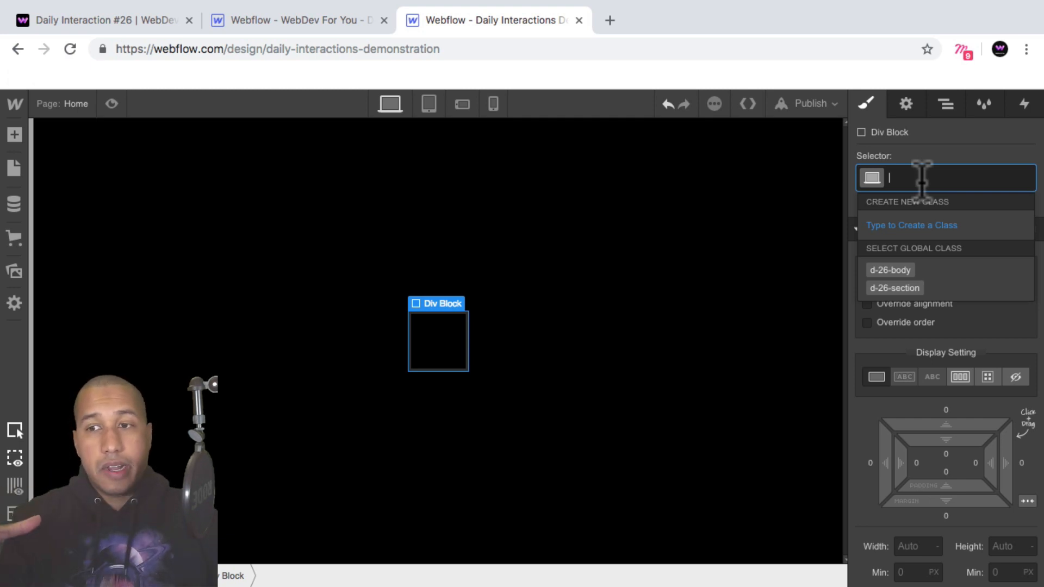
{"action": "type", "text": "d-26-"}
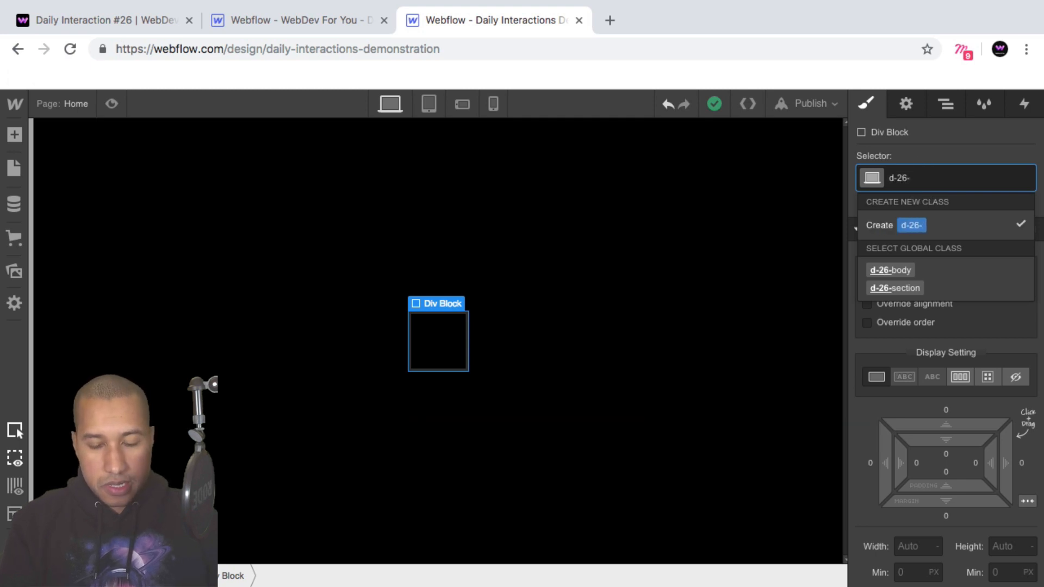
{"action": "type", "text": "menu-wrapper"}
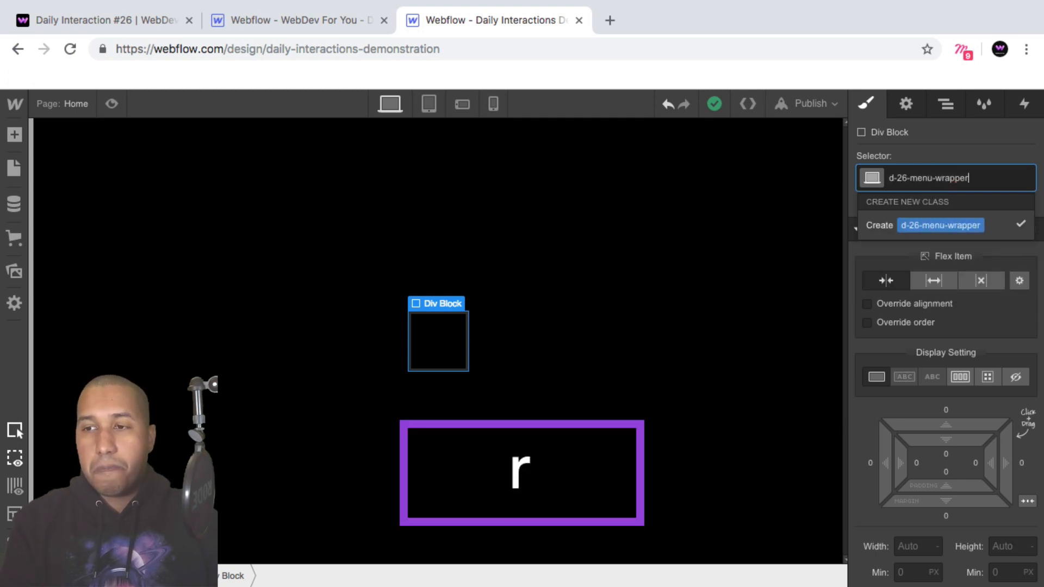
{"action": "key", "text": "Return"}
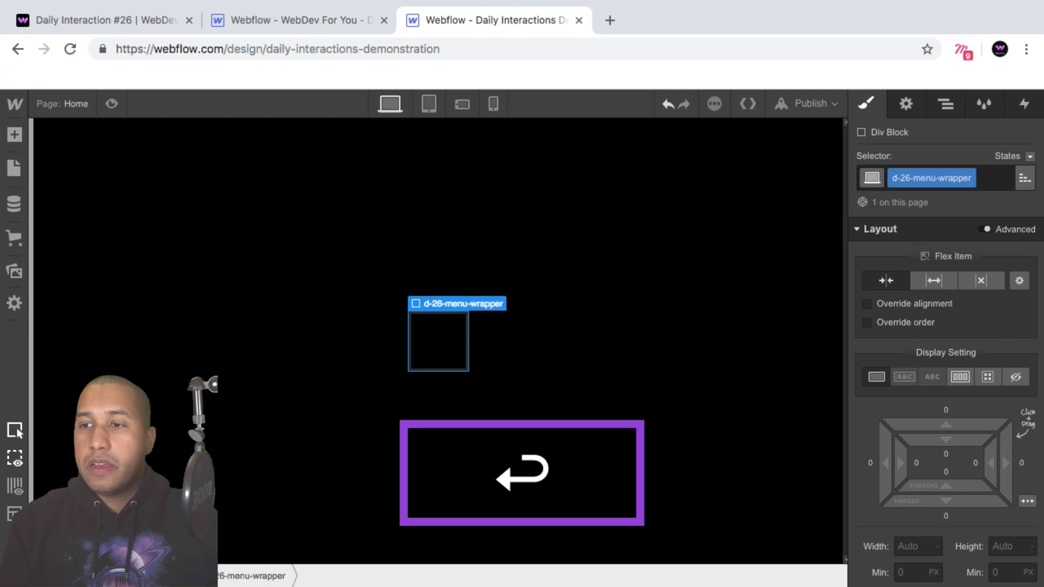
Change the HTML tag of the menu wrapper div to Nav
{"action": "left_click", "coordinate": [906, 104]}
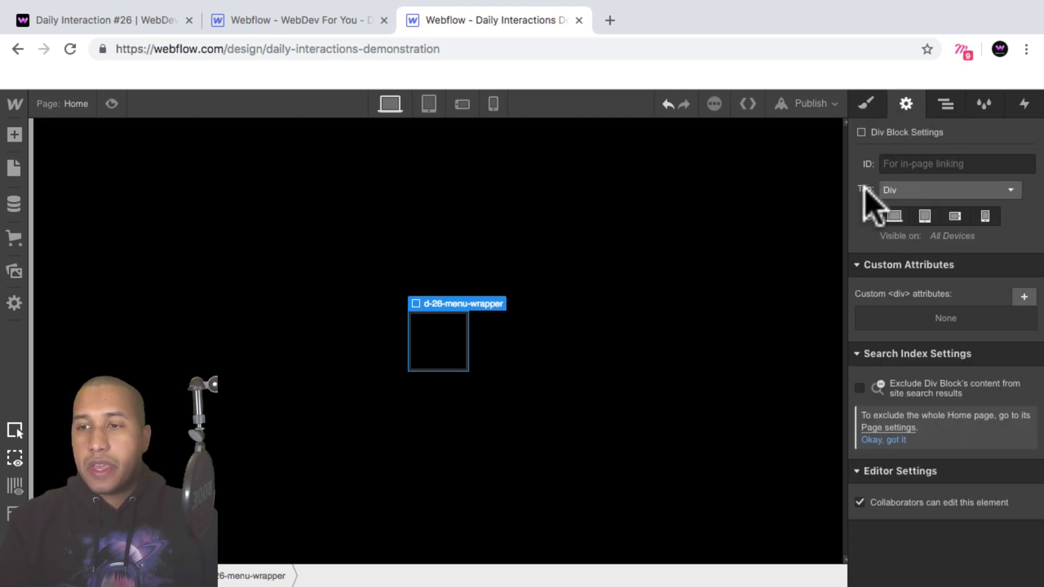
{"action": "left_click", "coordinate": [904, 191]}
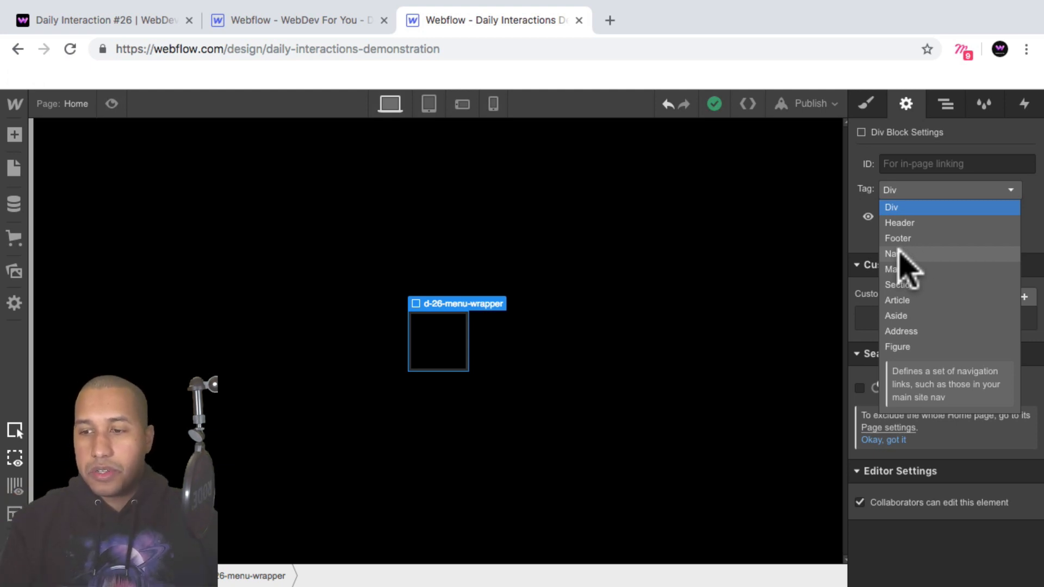
{"action": "left_click", "coordinate": [899, 253]}
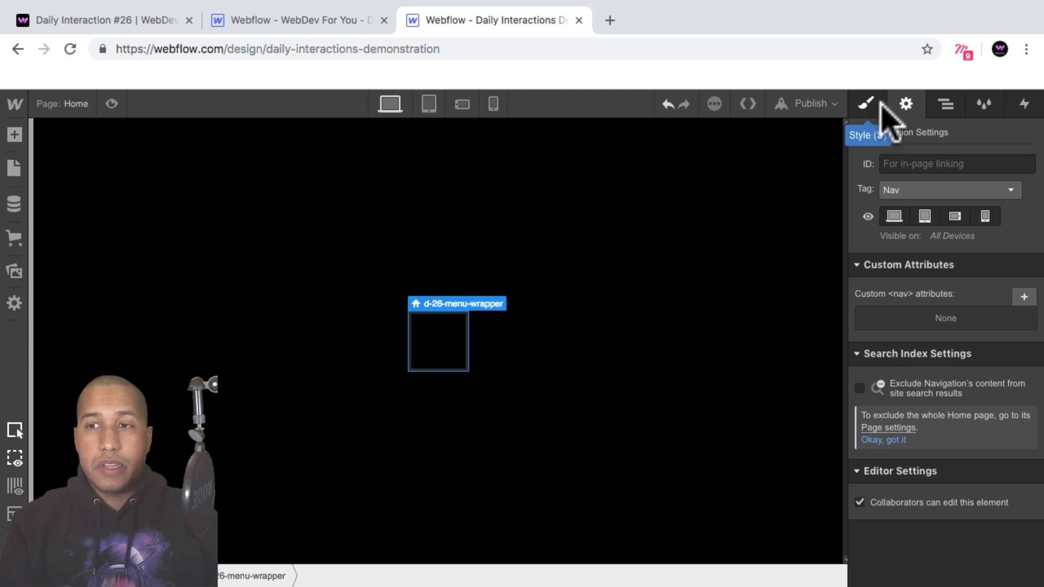
Add a Link Block inside the menu wrapper and give it the new class d-26-link-block
{"action": "left_click", "coordinate": [15, 136]}
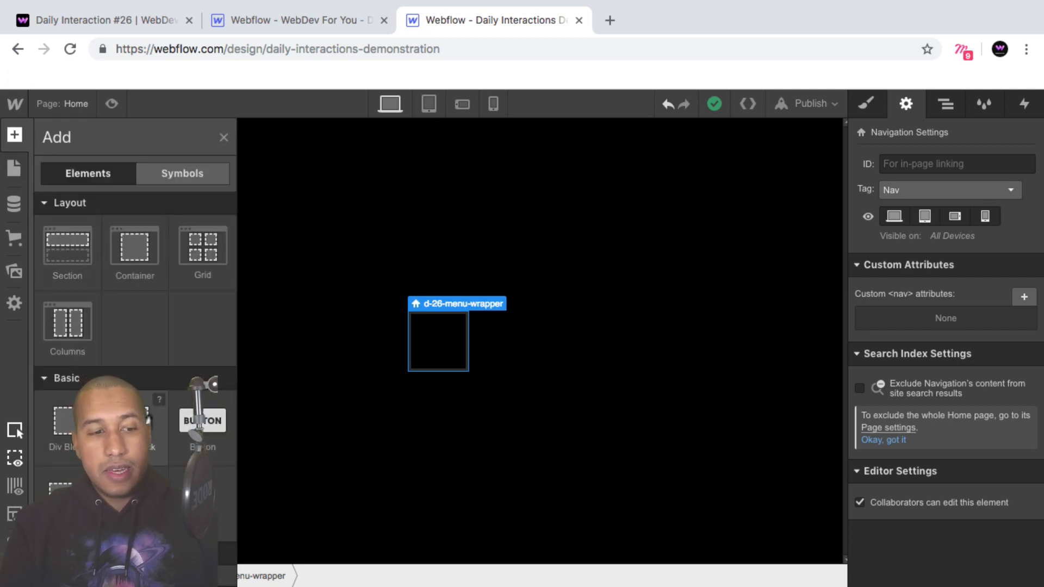
{"action": "left_click", "coordinate": [142, 422]}
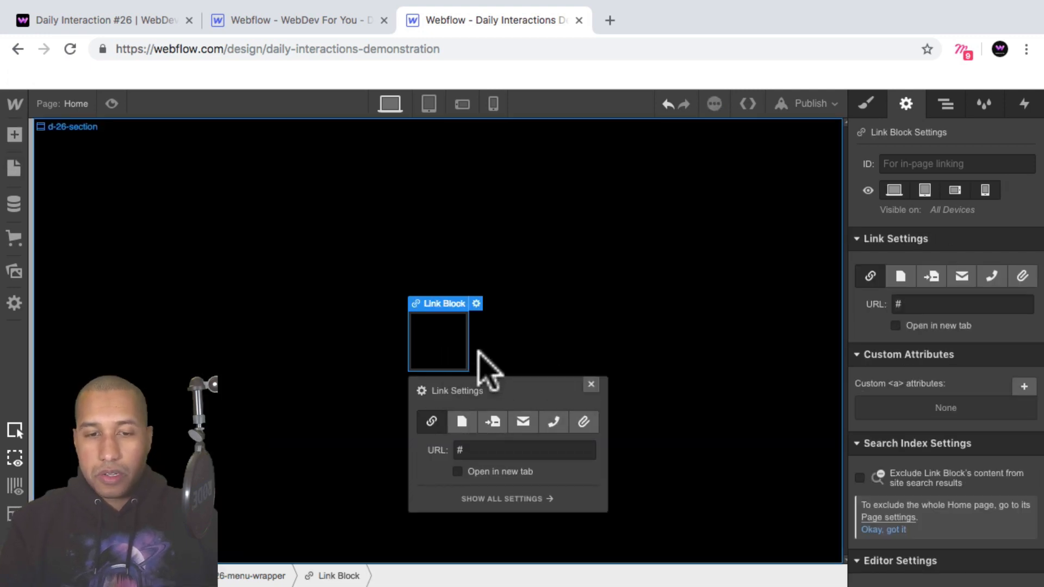
{"action": "left_click", "coordinate": [928, 177]}
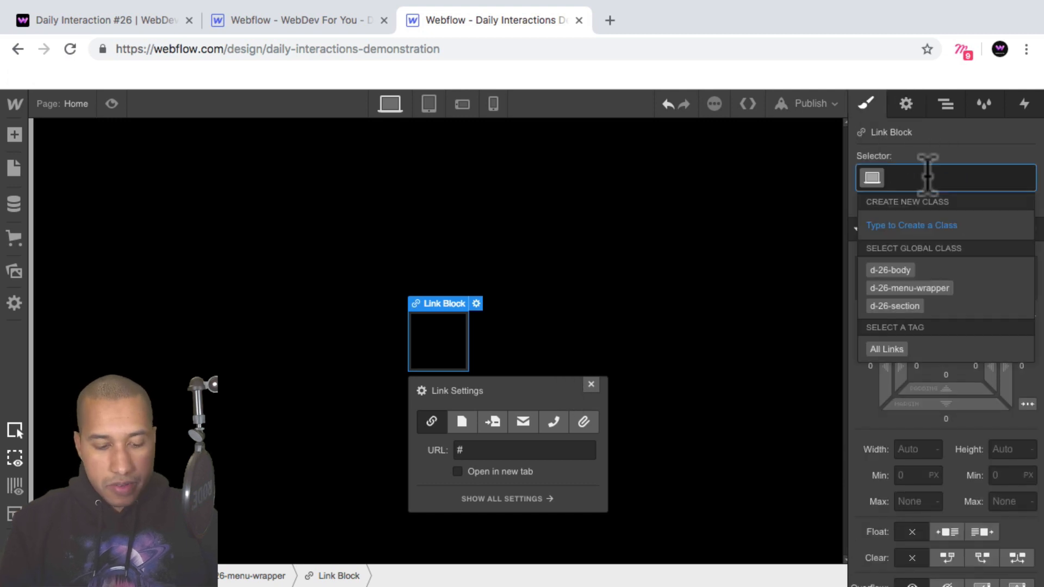
{"action": "type", "text": "d-26-"}
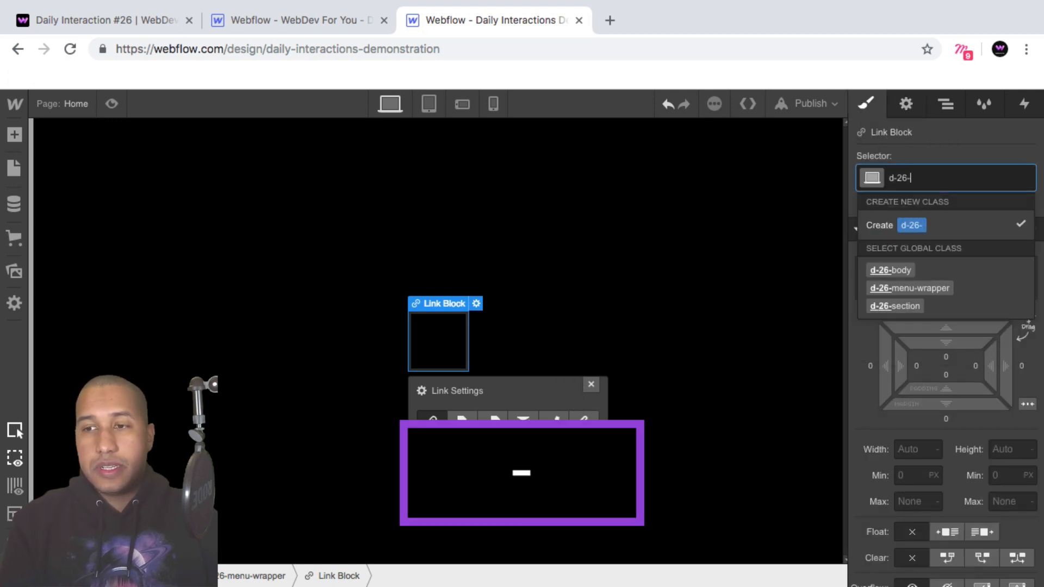
{"action": "type", "text": "link-block"}
{"action": "key", "text": "Return"}
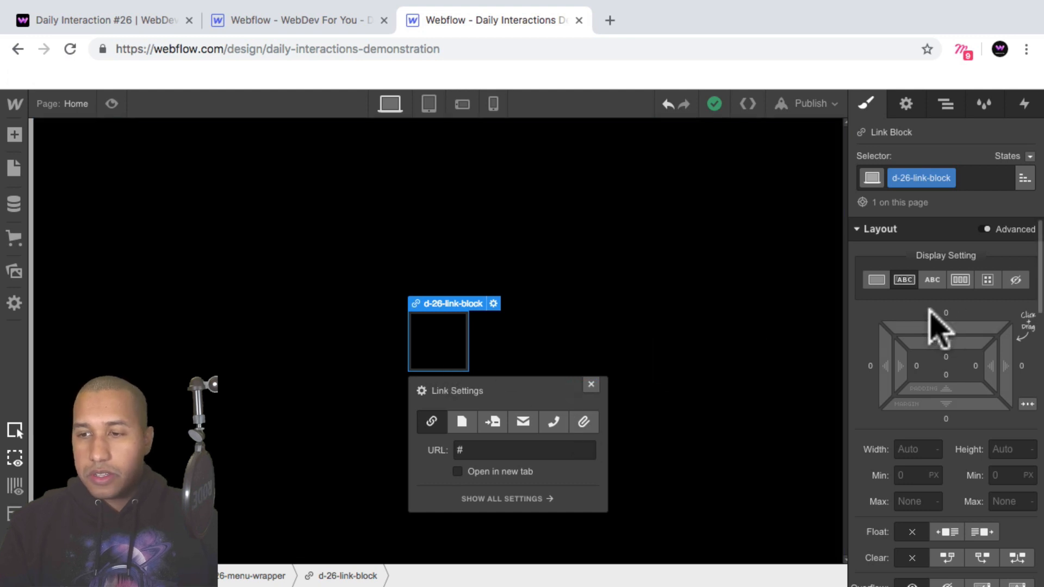
Set the link block's position to Relative
{"action": "scroll", "coordinate": [932, 326], "scroll_direction": "down", "scroll_amount": 3}
{"action": "scroll", "coordinate": [932, 326], "scroll_direction": "down", "scroll_amount": 3}
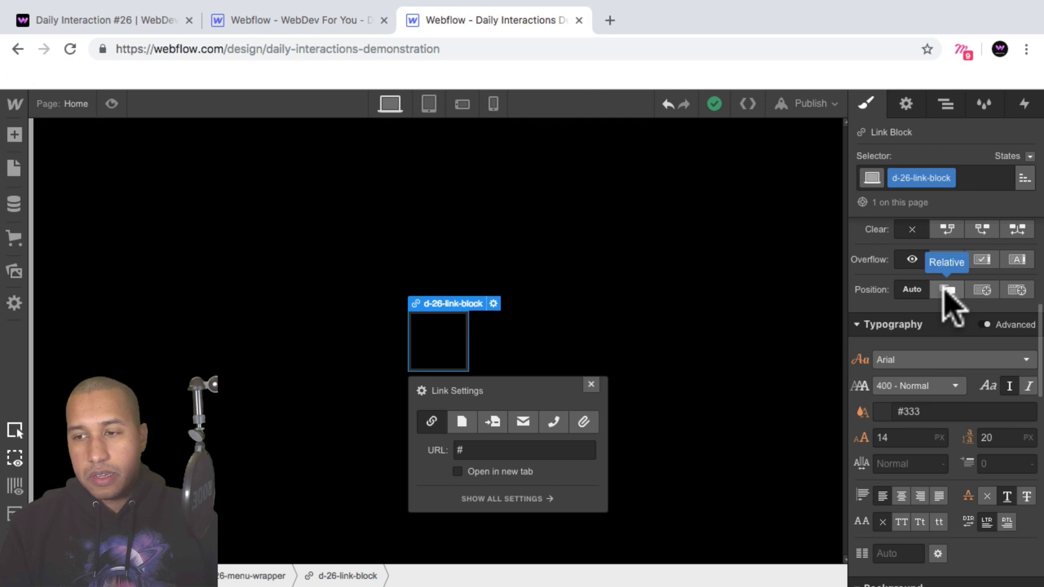
{"action": "left_click", "coordinate": [946, 290]}
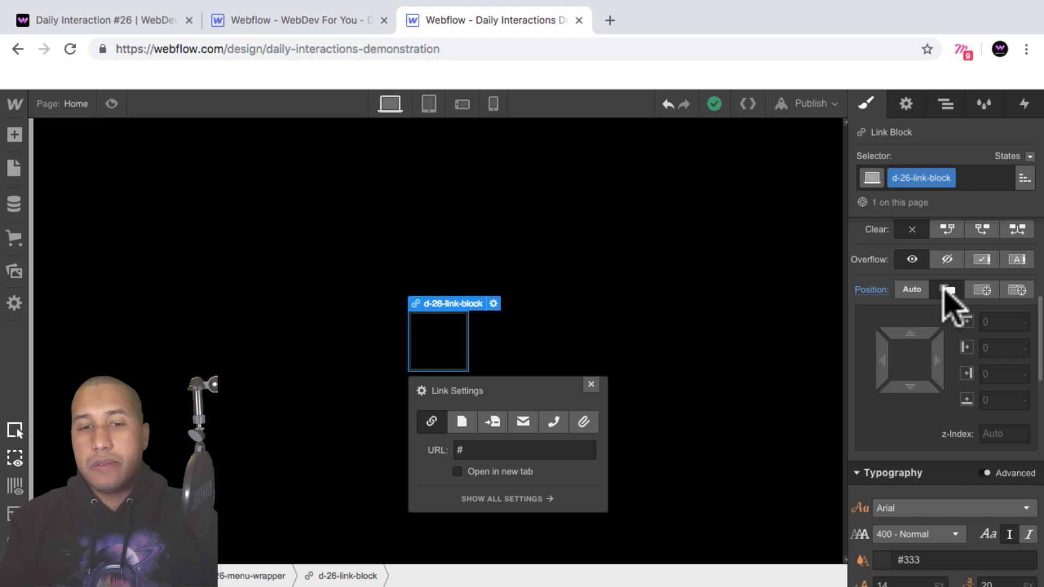
{"action": "scroll", "coordinate": [966, 364], "scroll_direction": "down", "scroll_amount": 2}
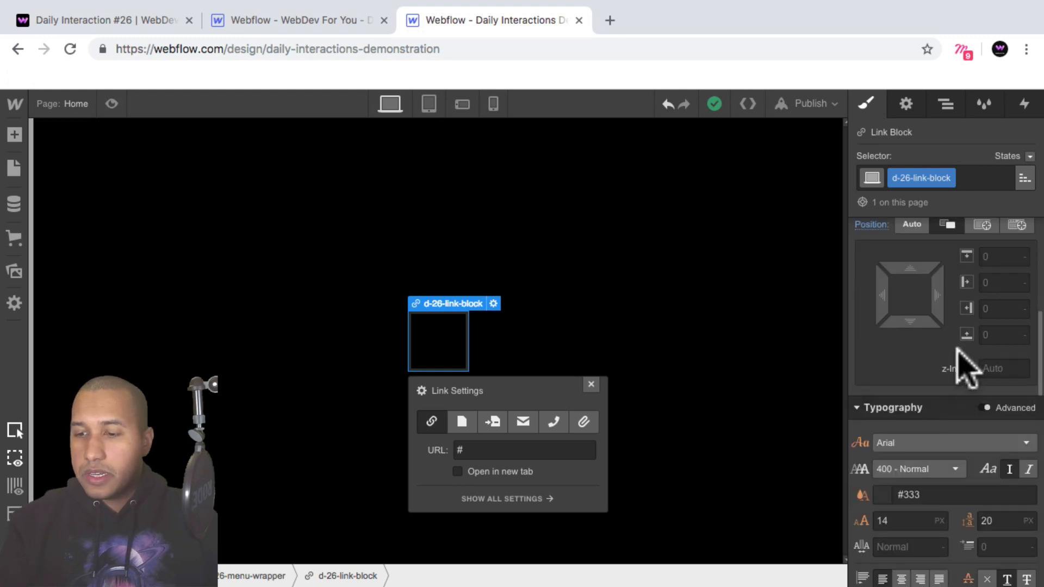
{"action": "scroll", "coordinate": [959, 354], "scroll_direction": "down", "scroll_amount": 3}
{"action": "scroll", "coordinate": [958, 356], "scroll_direction": "up", "scroll_amount": 4}
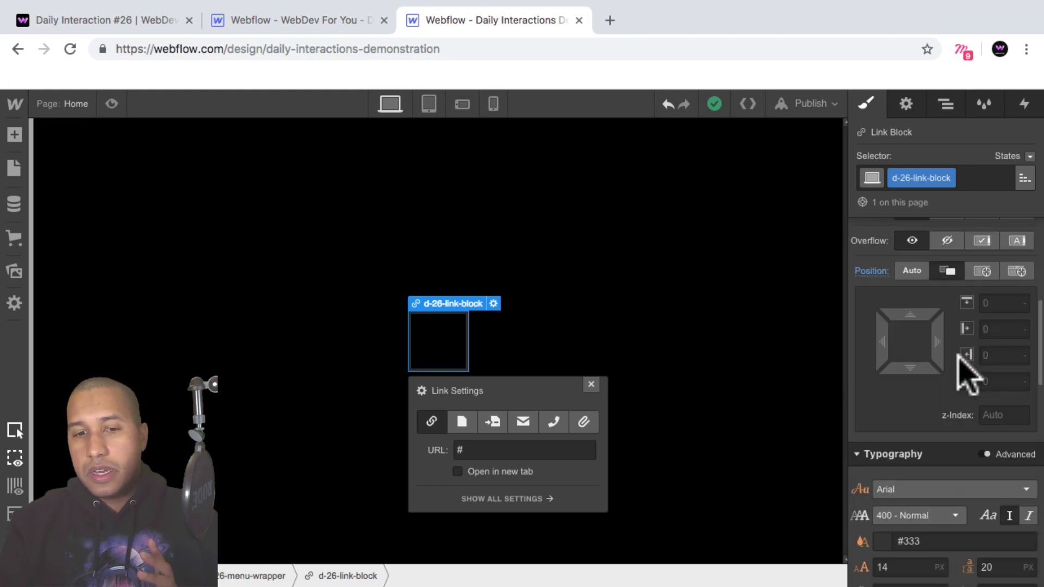
Add a Text Block inside the d-26-link-block link block
{"action": "scroll", "coordinate": [959, 356], "scroll_direction": "up", "scroll_amount": 3}
{"action": "scroll", "coordinate": [962, 376], "scroll_direction": "up", "scroll_amount": 1}
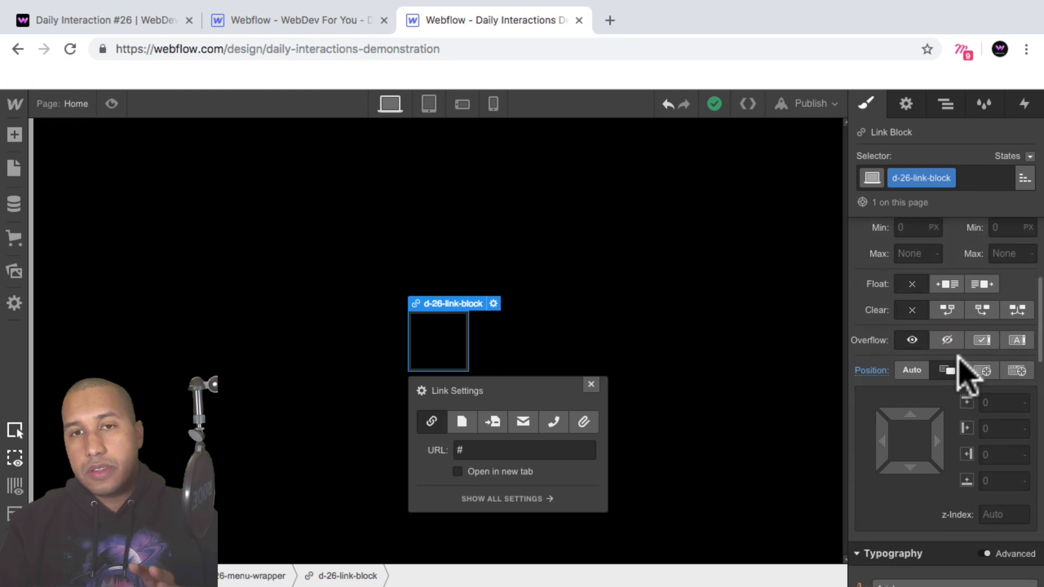
{"action": "scroll", "coordinate": [963, 356], "scroll_direction": "up", "scroll_amount": 8}
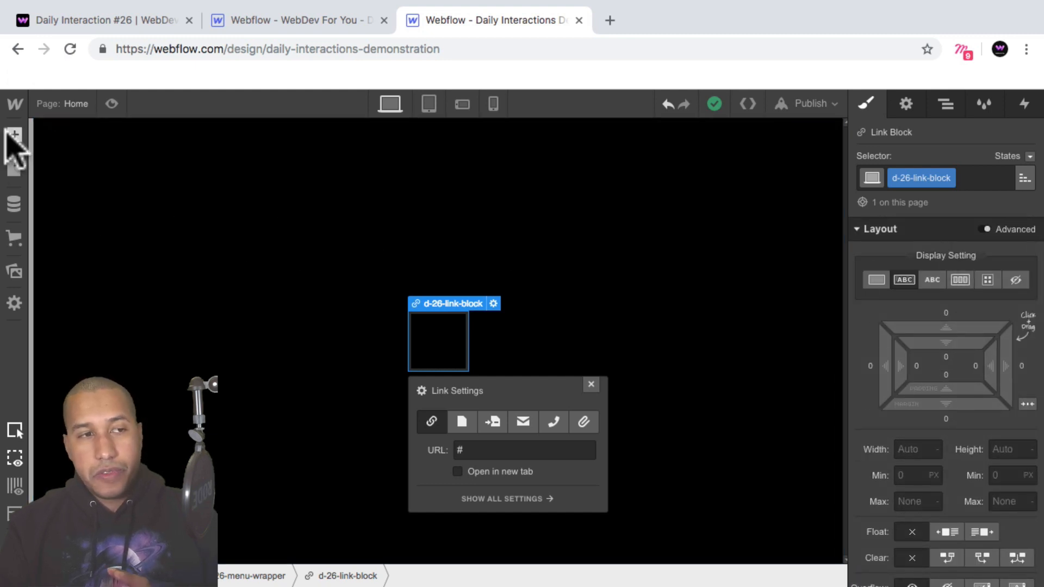
{"action": "left_click", "coordinate": [14, 134]}
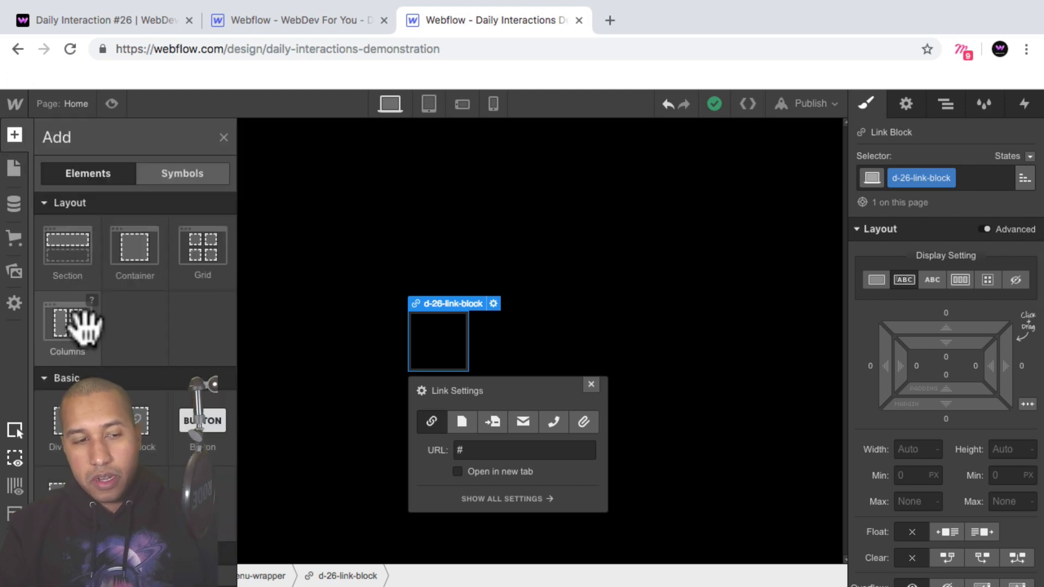
{"action": "scroll", "coordinate": [82, 326], "scroll_direction": "down", "scroll_amount": 3}
{"action": "scroll", "coordinate": [82, 332], "scroll_direction": "down", "scroll_amount": 2}
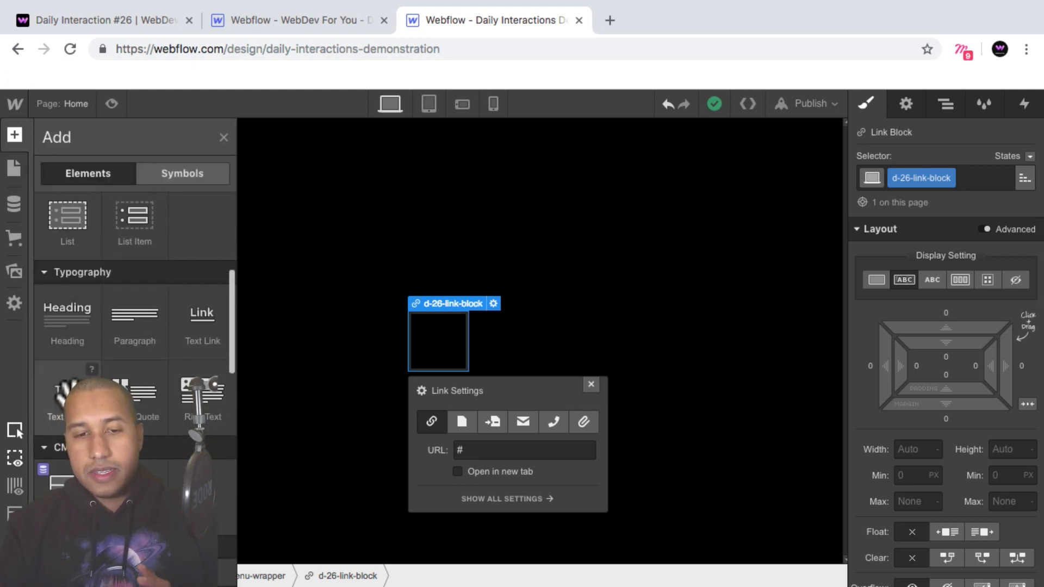
{"action": "left_click_drag", "start_coordinate": [64, 389], "coordinate": [438, 341]}
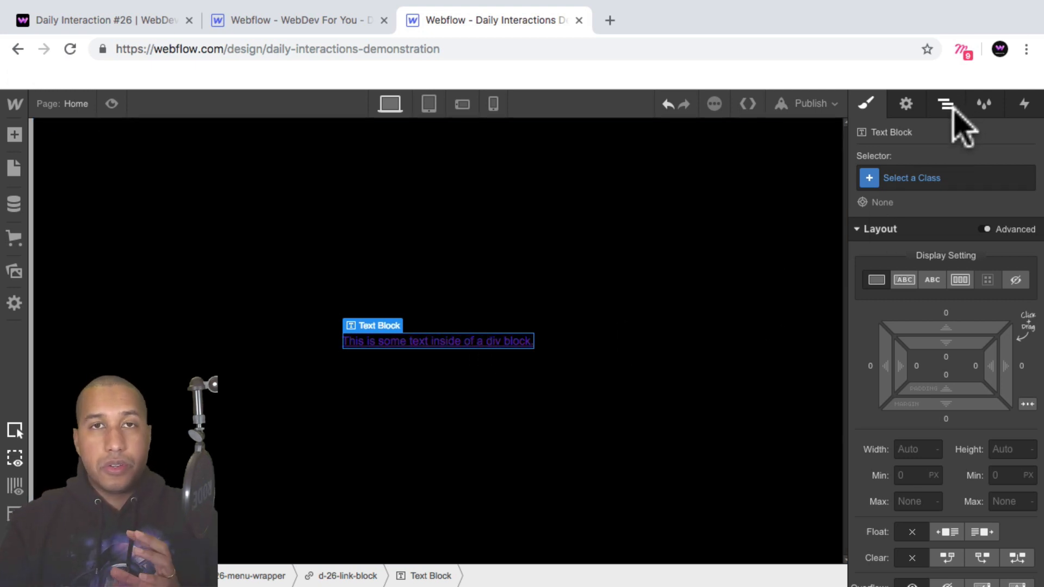
Give the text block the new class d-26-menu-item-text
{"action": "left_click", "coordinate": [916, 178]}
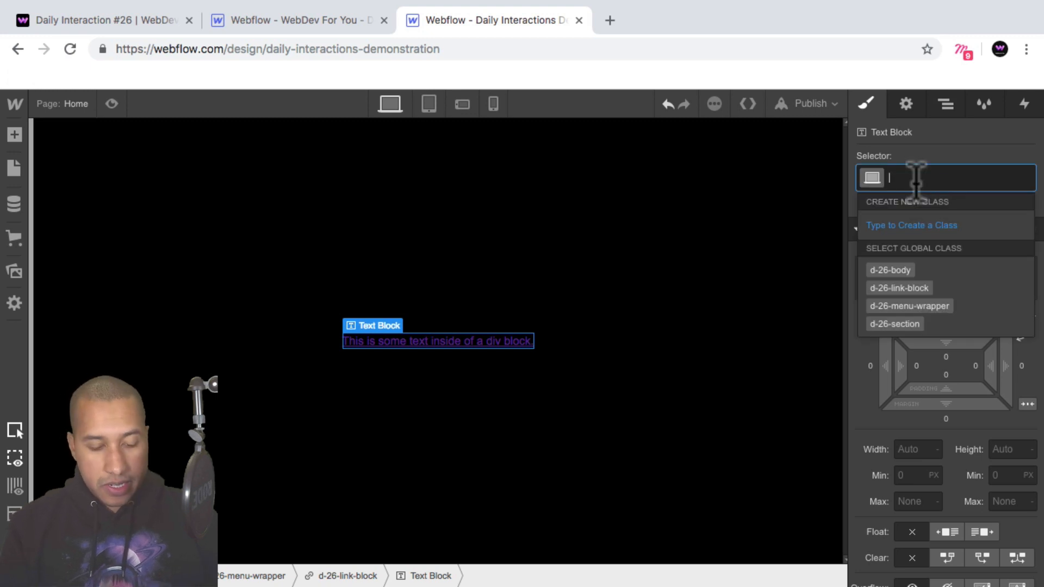
{"action": "type", "text": "d-2"}
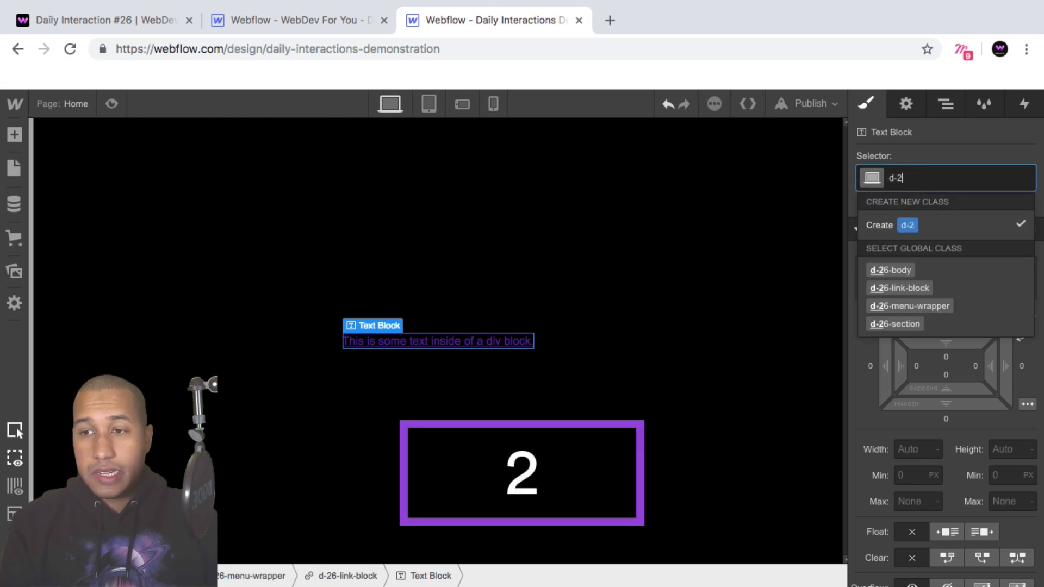
{"action": "type", "text": "6-men"}
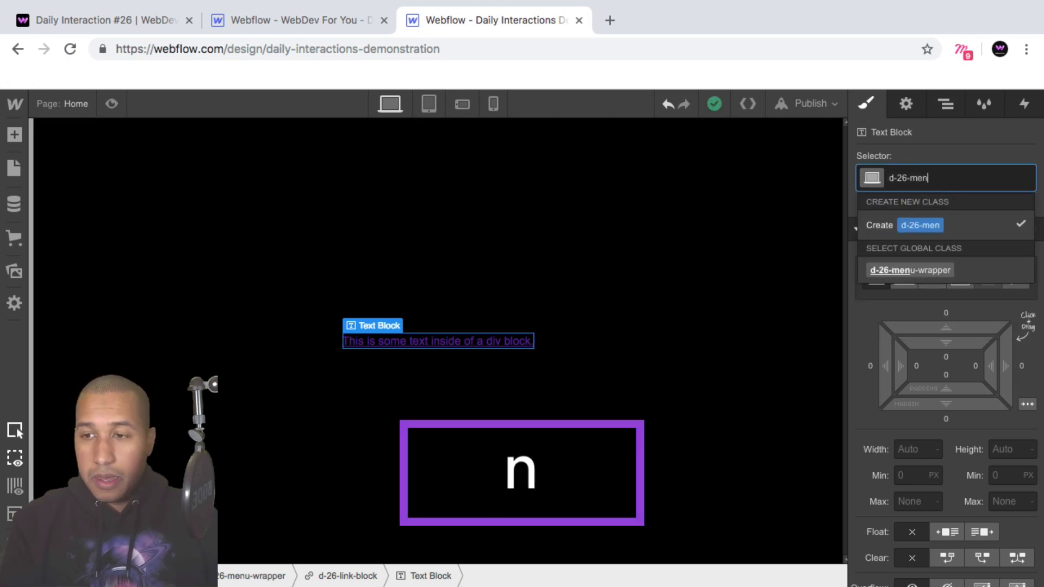
{"action": "type", "text": "u-item-text"}
{"action": "key", "text": "Return"}
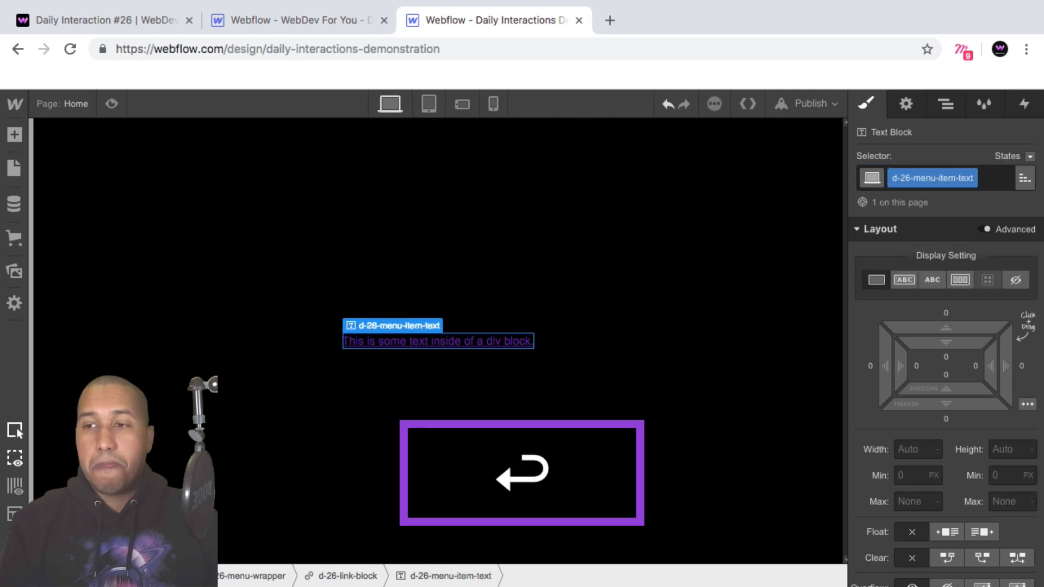
Select the d-26-link-block link block and set its text decoration to none
{"action": "left_click", "coordinate": [948, 107]}
{"action": "left_click", "coordinate": [935, 199]}
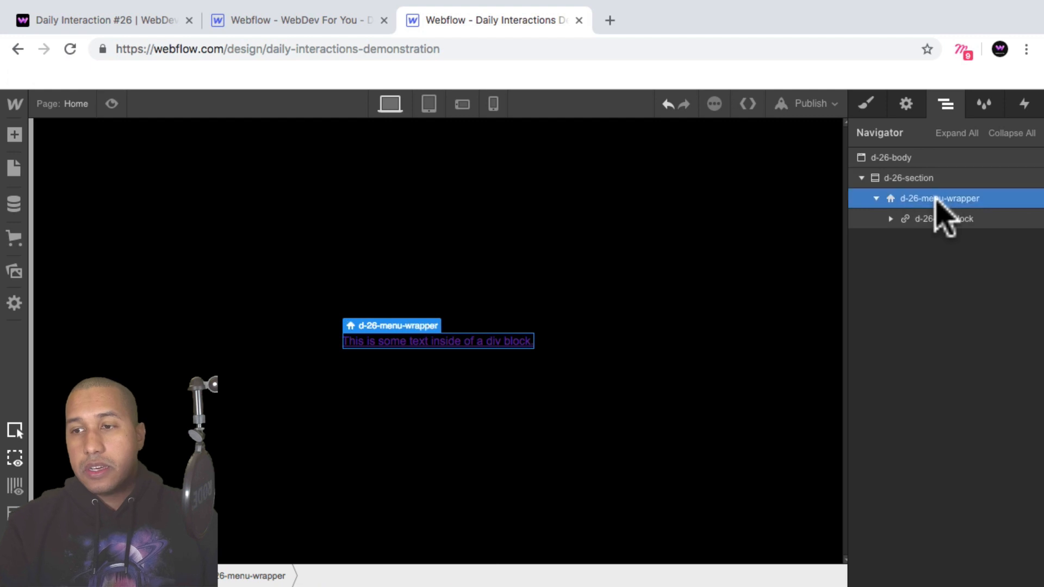
{"action": "left_click", "coordinate": [925, 219]}
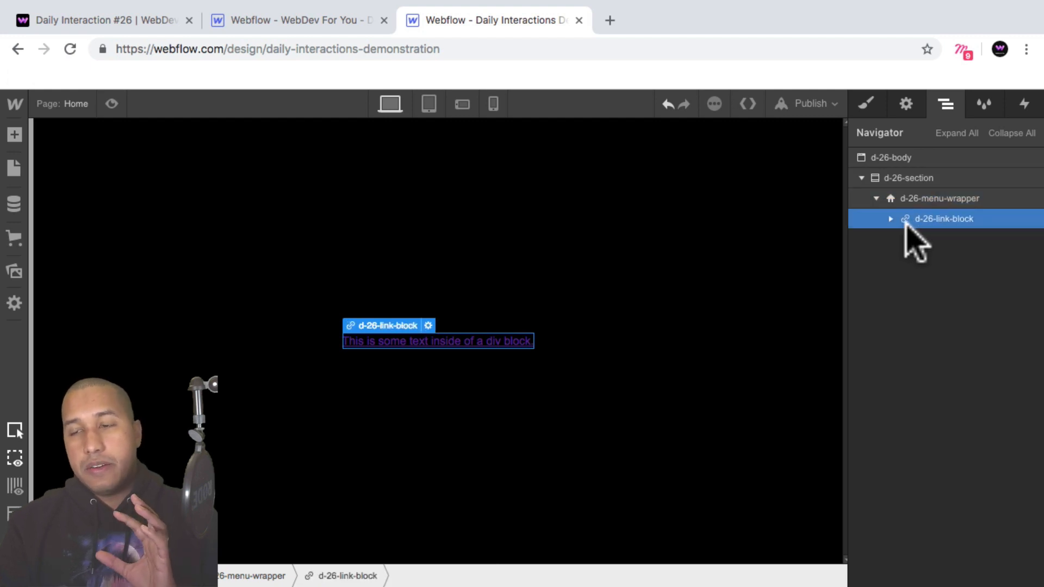
{"action": "left_click", "coordinate": [891, 219]}
{"action": "left_click", "coordinate": [944, 239]}
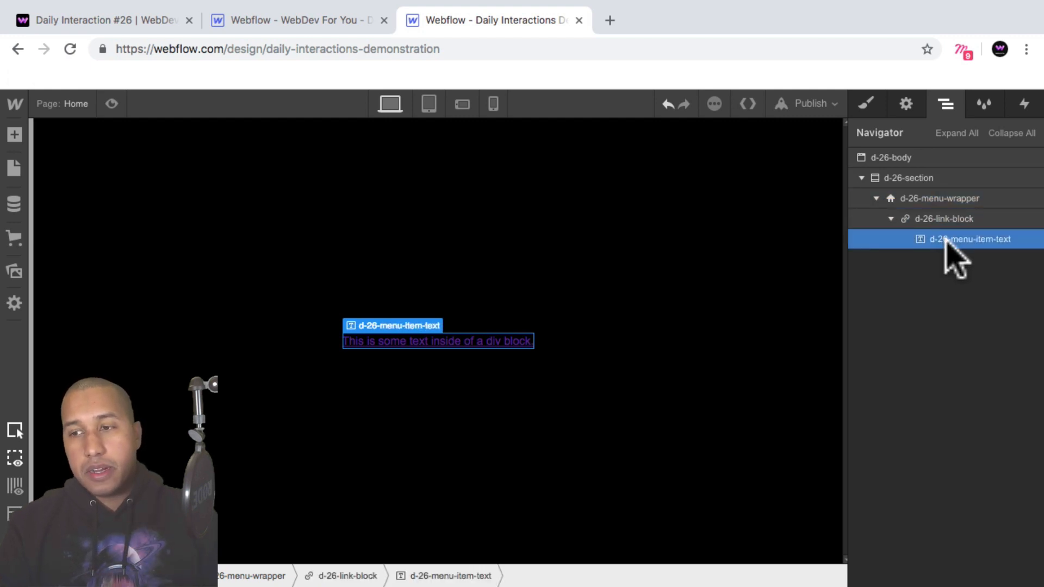
{"action": "left_click", "coordinate": [931, 220]}
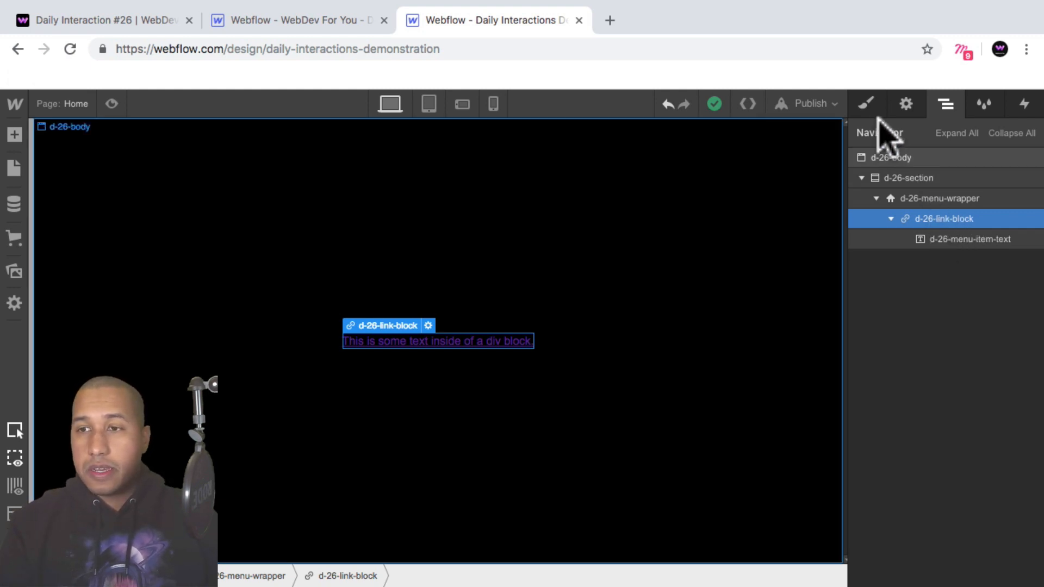
{"action": "left_click", "coordinate": [865, 103]}
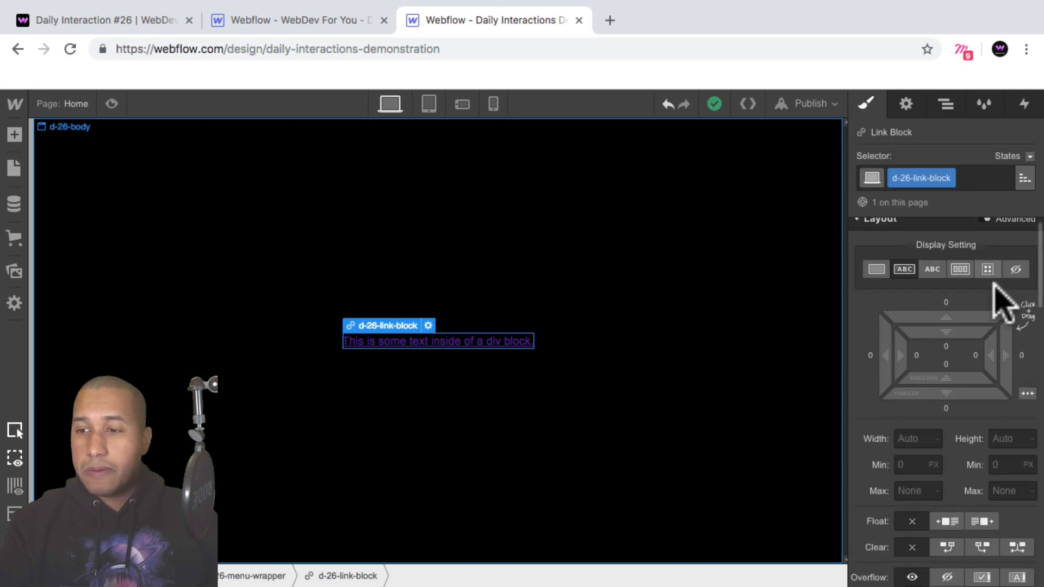
{"action": "scroll", "coordinate": [1003, 299], "scroll_direction": "down", "scroll_amount": 10}
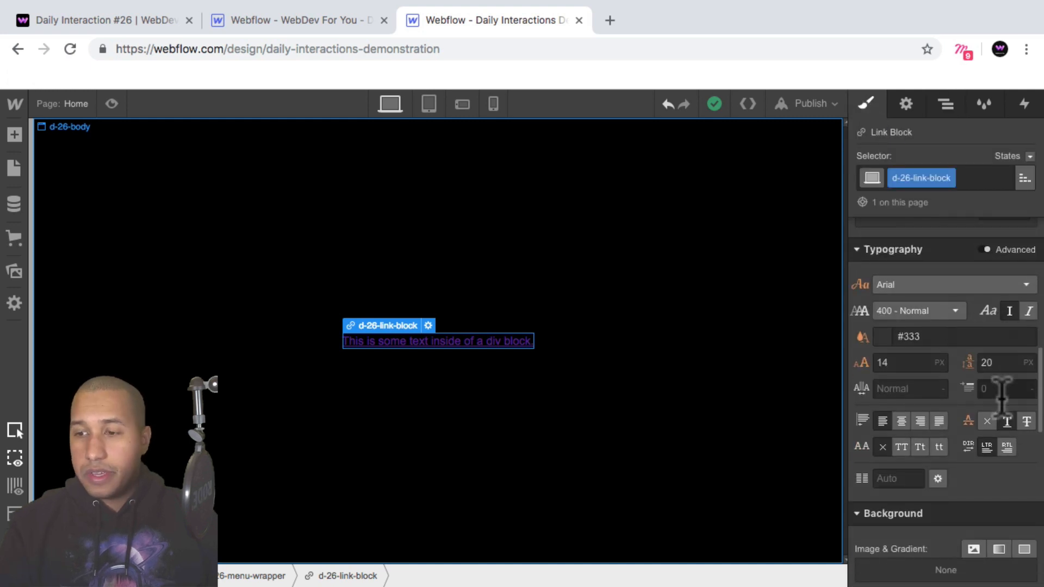
{"action": "left_click", "coordinate": [987, 420]}
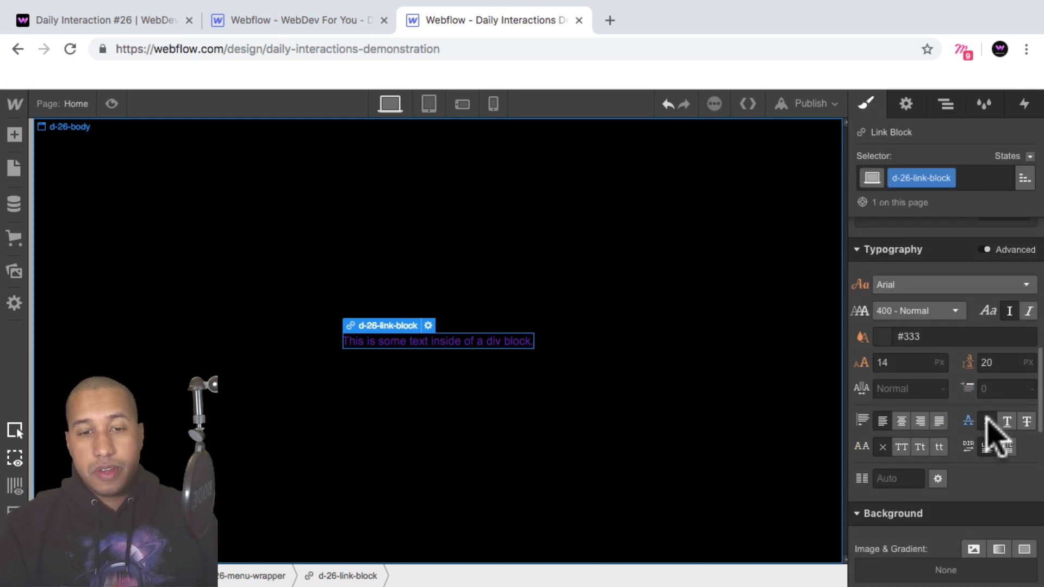
Set the font of the d-26-menu-item-text text block to Circular Bold
{"action": "left_click", "coordinate": [945, 105]}
{"action": "left_click", "coordinate": [978, 239]}
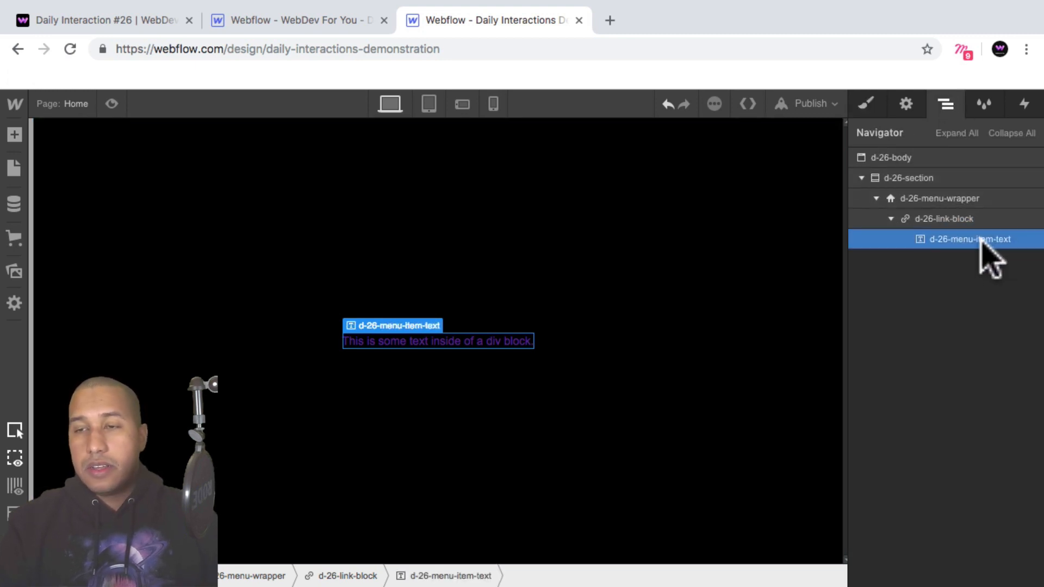
{"action": "left_click", "coordinate": [869, 104]}
{"action": "scroll", "coordinate": [966, 296], "scroll_direction": "down", "scroll_amount": 5}
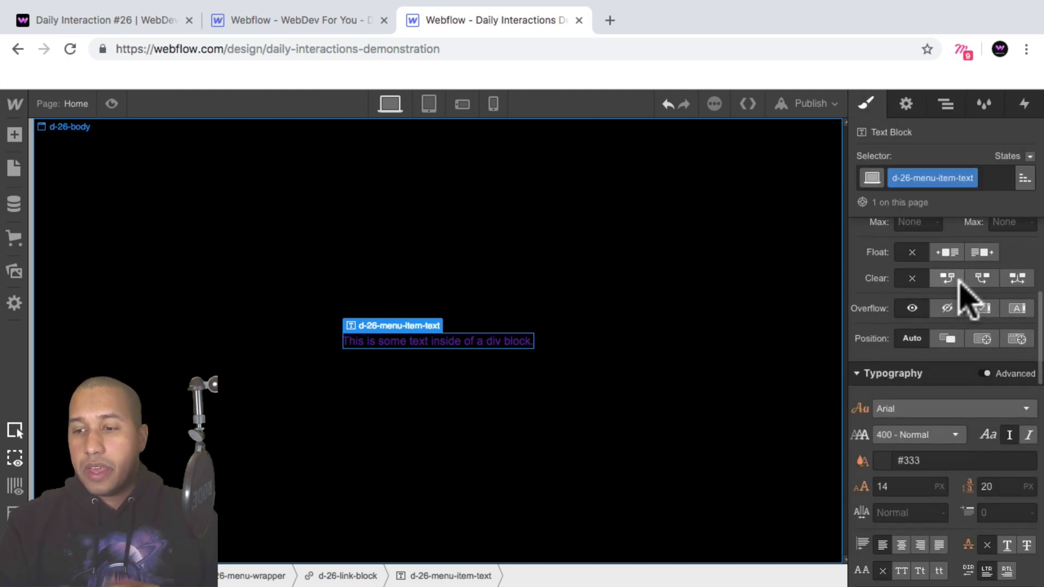
{"action": "scroll", "coordinate": [960, 286], "scroll_direction": "down", "scroll_amount": 3}
{"action": "scroll", "coordinate": [961, 292], "scroll_direction": "up", "scroll_amount": 2}
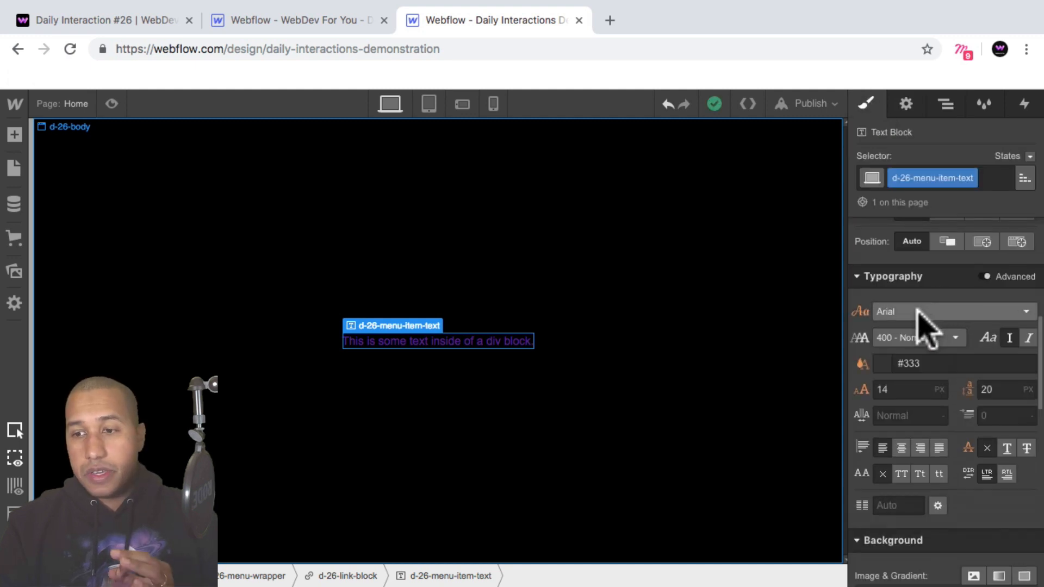
{"action": "left_click", "coordinate": [919, 312]}
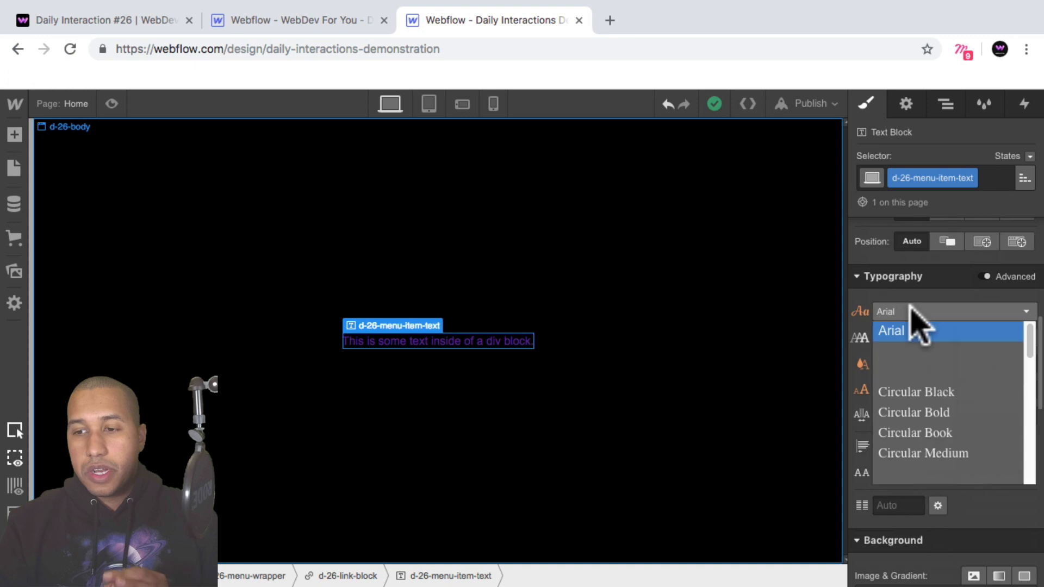
{"action": "left_click", "coordinate": [937, 413]}
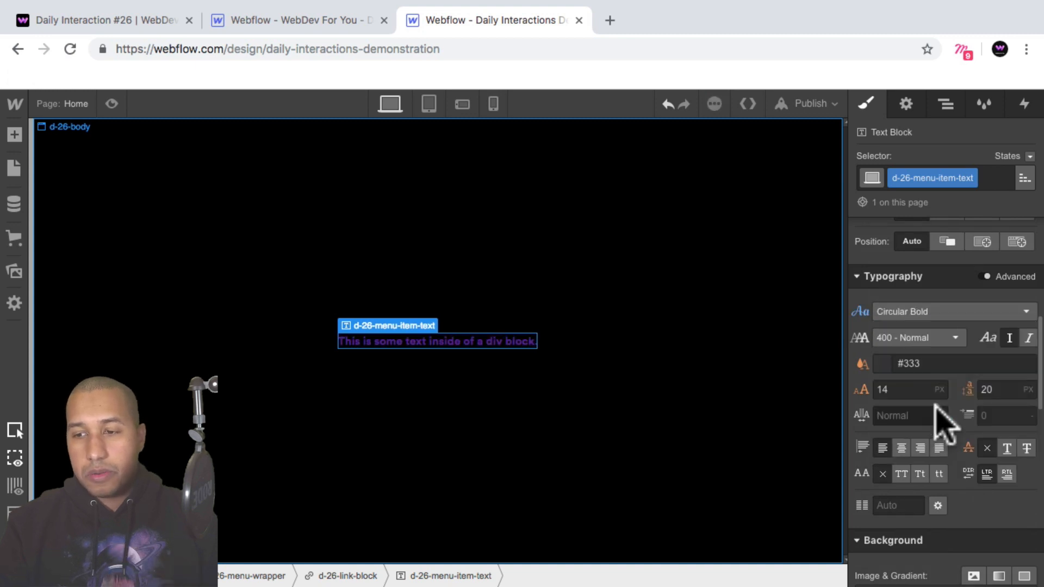
Set the menu item text's colour to white and its weight to 700 - Bold
{"action": "left_click", "coordinate": [881, 362]}
{"action": "left_click", "coordinate": [889, 404]}
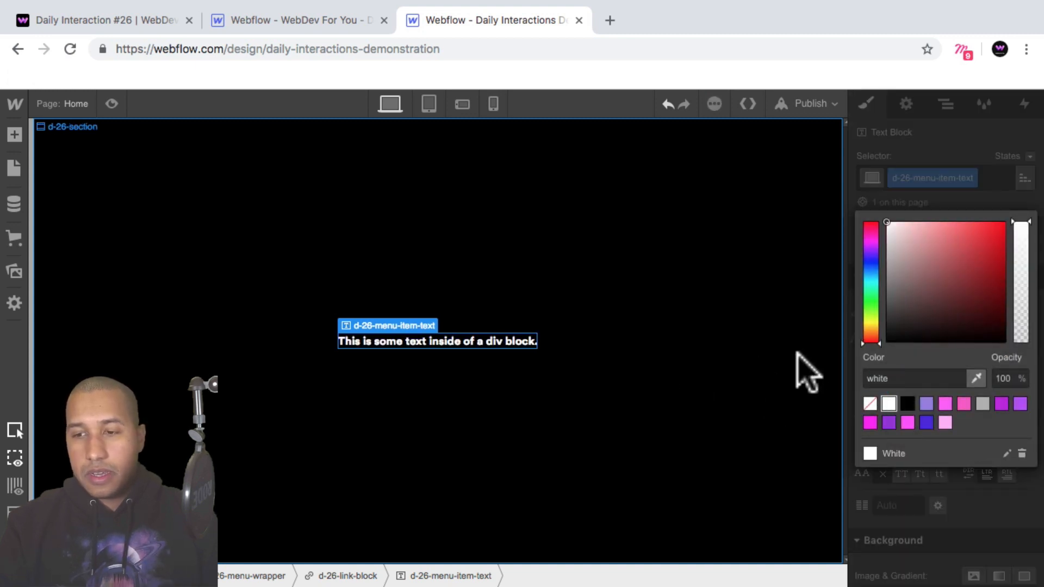
{"action": "left_click", "coordinate": [963, 517]}
{"action": "left_click", "coordinate": [897, 337]}
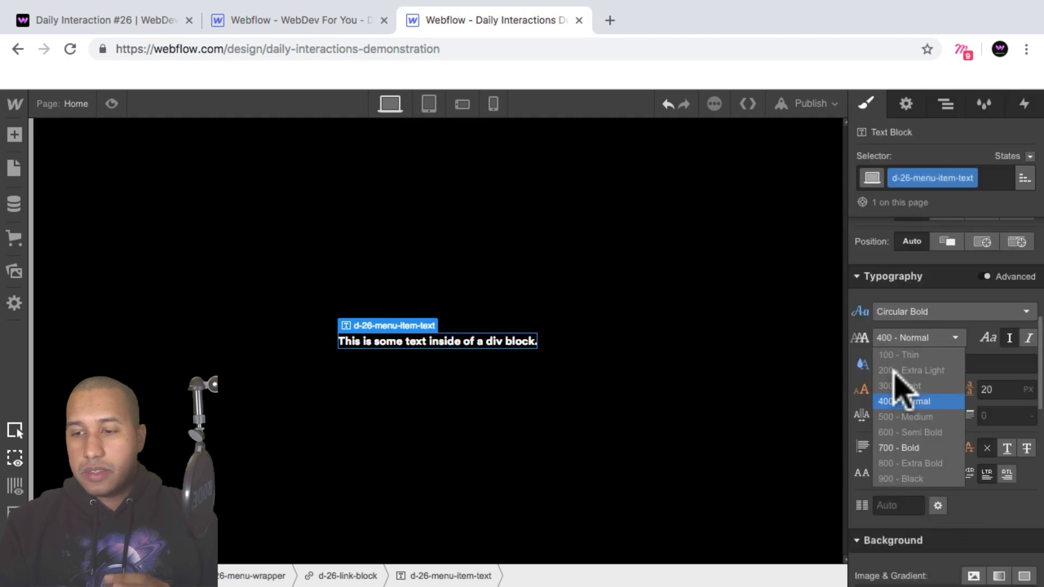
{"action": "left_click", "coordinate": [900, 450]}
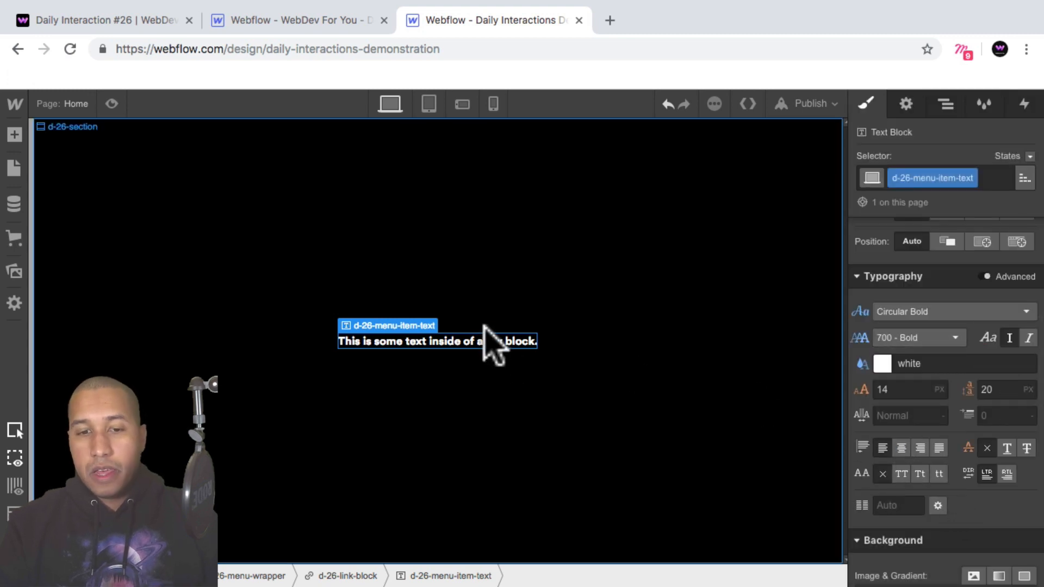
Replace the text block's placeholder text with "Home"
{"action": "double_click", "coordinate": [486, 342]}
{"action": "key", "text": "super+a"}
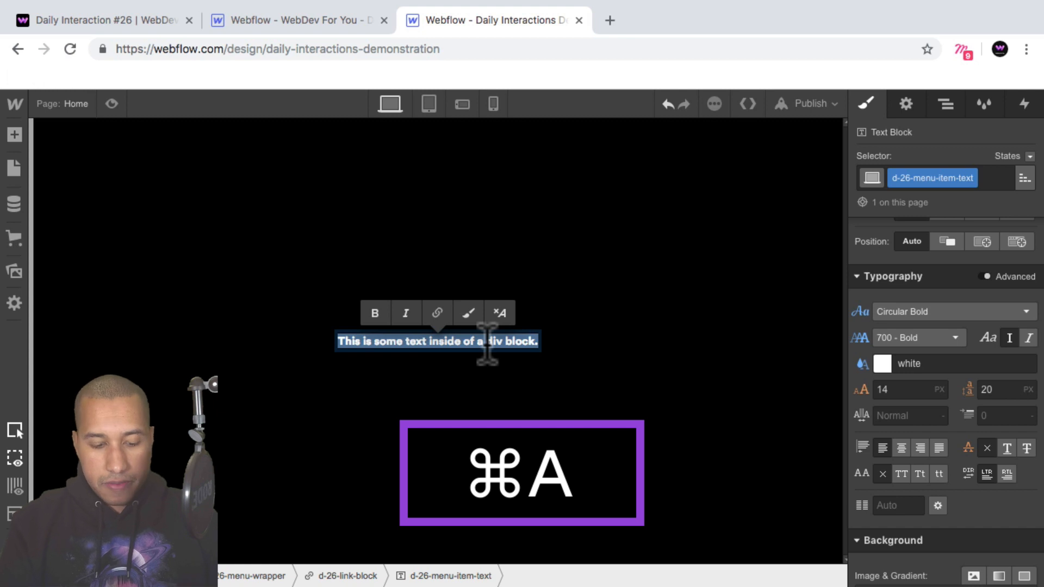
{"action": "type", "text": "Home"}
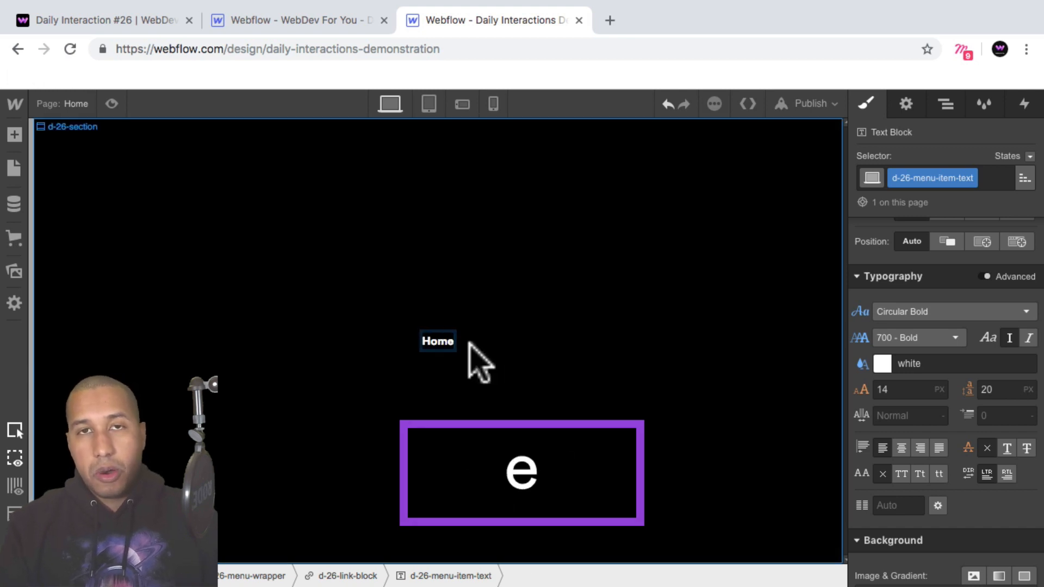
{"action": "left_click", "coordinate": [458, 344]}
Set the Home text block's font size to 44 px and its line height to 50 px
{"action": "left_click", "coordinate": [439, 339]}
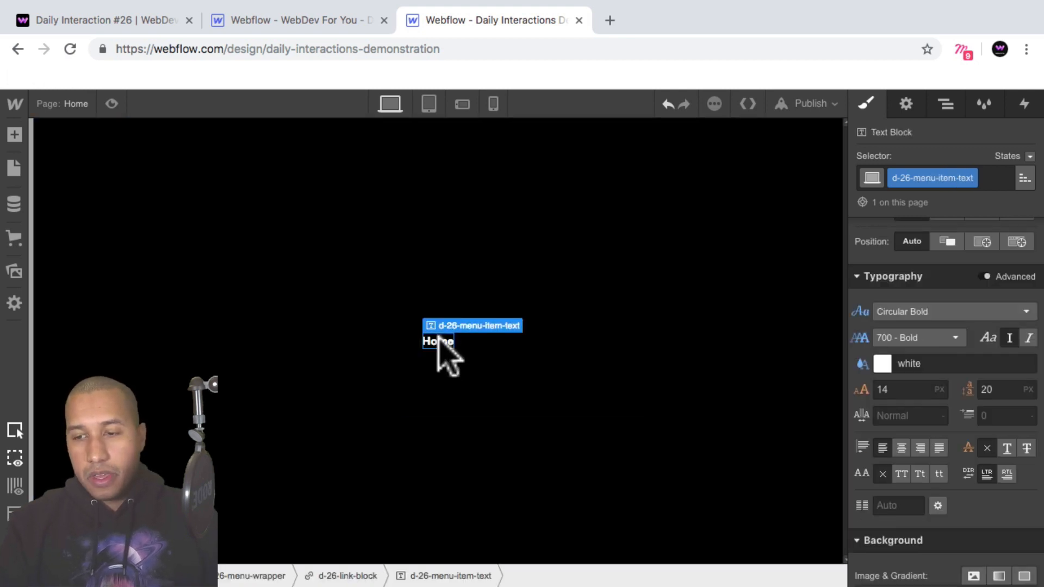
{"action": "left_click", "coordinate": [912, 389]}
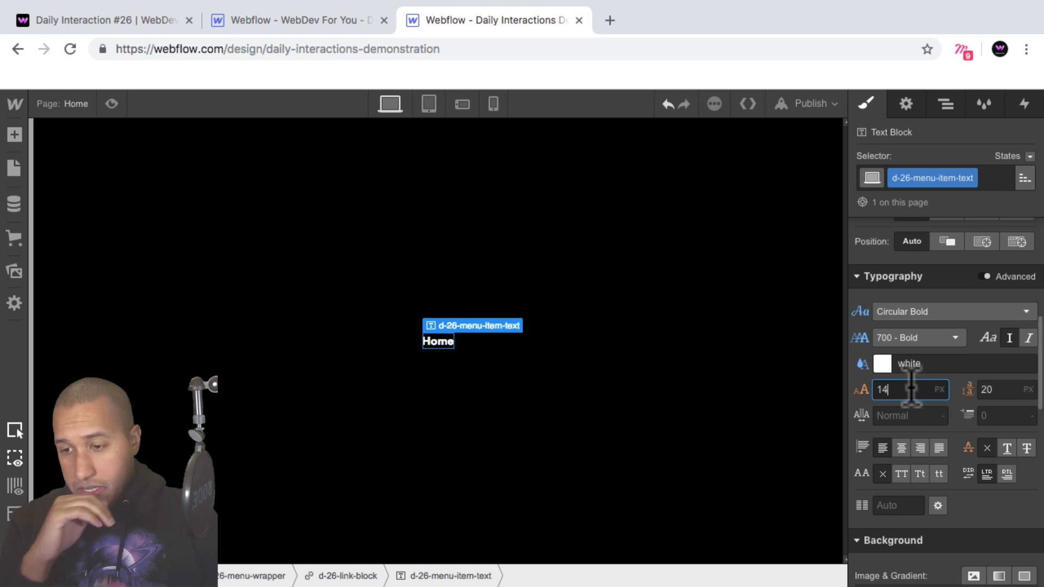
{"action": "key", "text": "shift+Up"}
{"action": "key", "text": "shift+Up"}
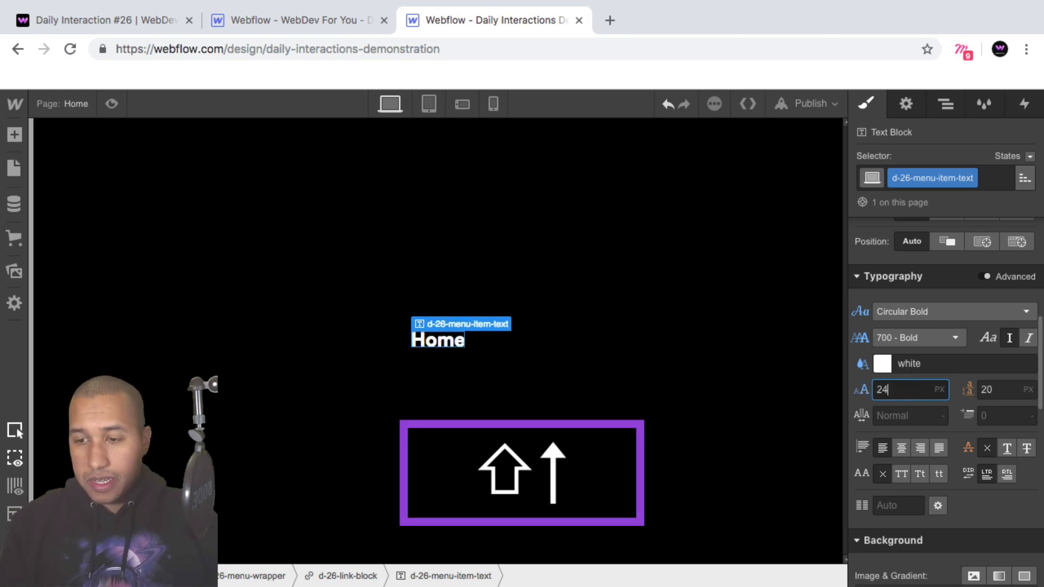
{"action": "key", "text": "shift+Up"}
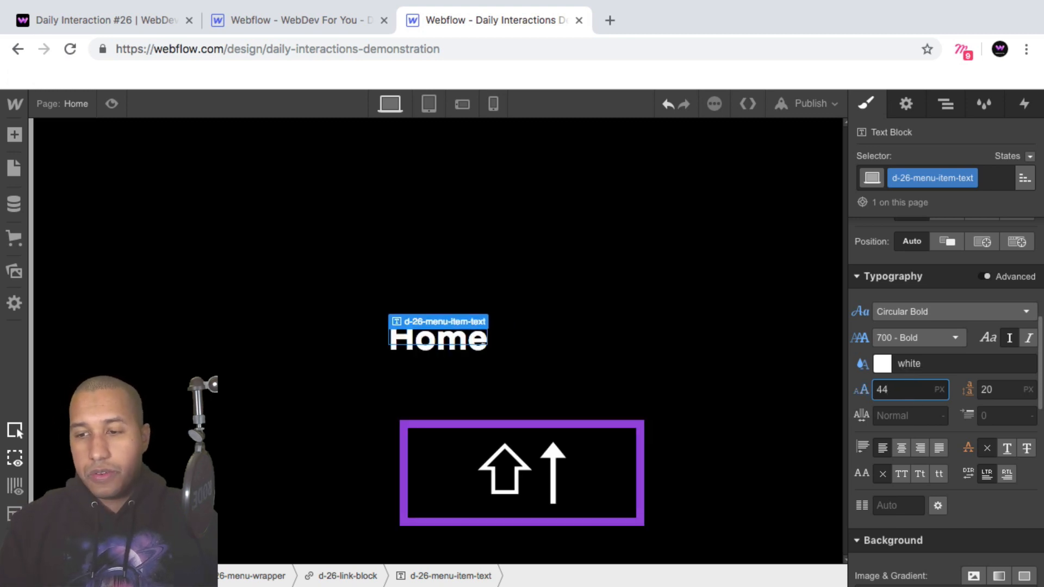
{"action": "left_click", "coordinate": [990, 390]}
{"action": "key", "text": "shift+Up"}
{"action": "key", "text": "shift+Up"}
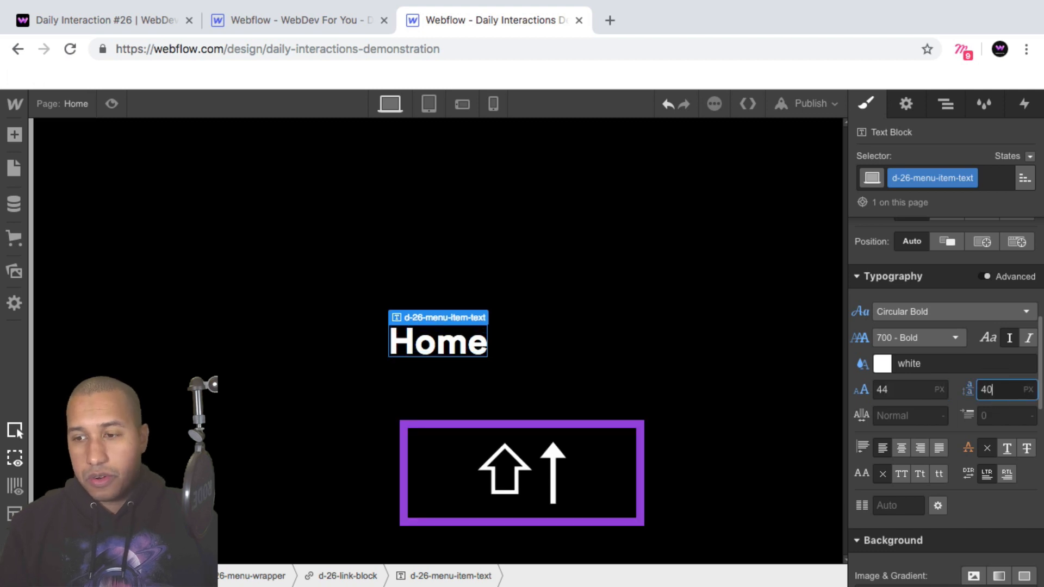
{"action": "key", "text": "shift+Up"}
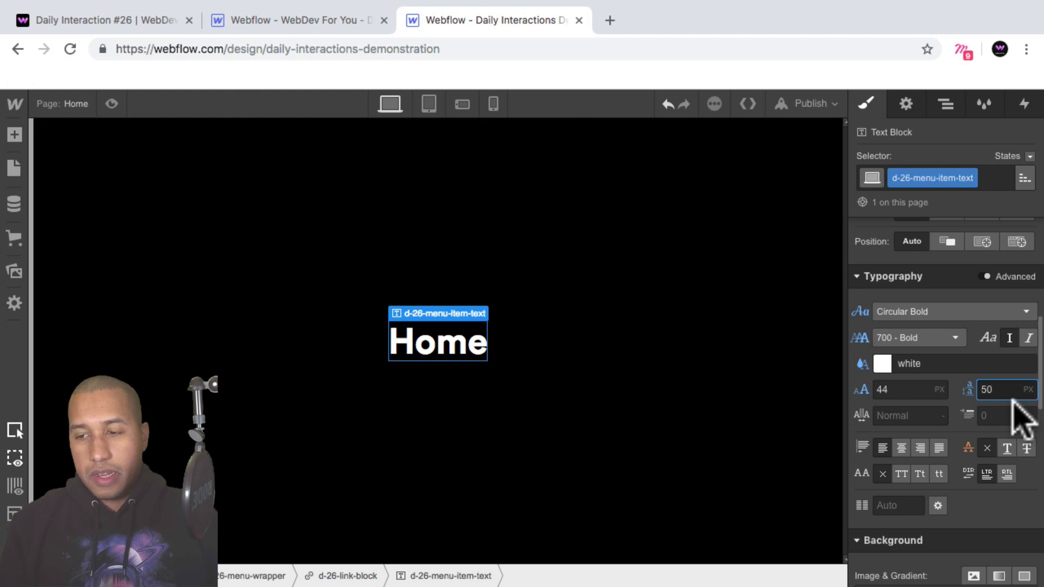
Set the Home text block's letter spacing to 0 px and its position to Relative
{"action": "left_click", "coordinate": [889, 389]}
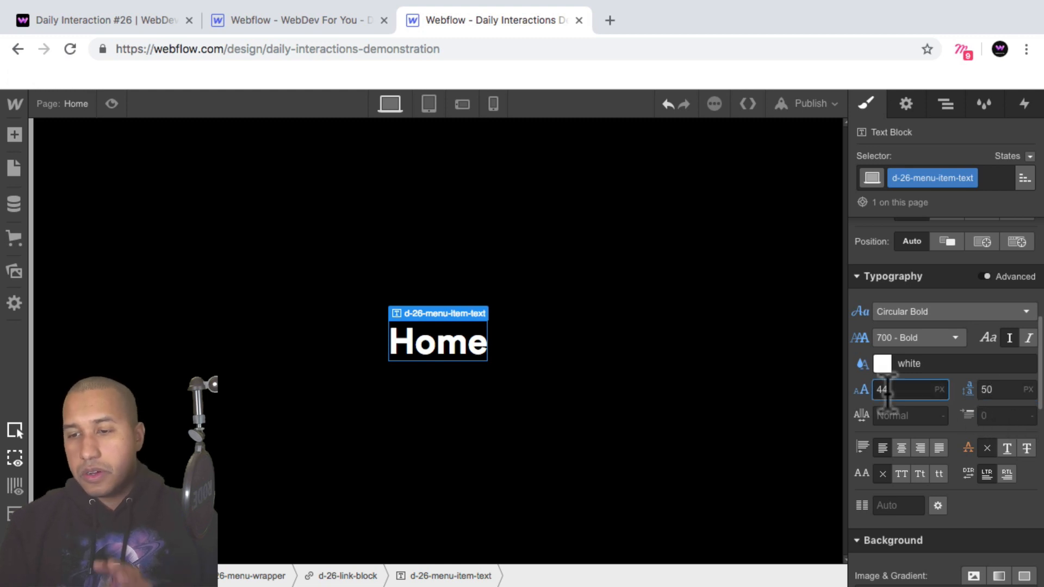
{"action": "left_click", "coordinate": [999, 390]}
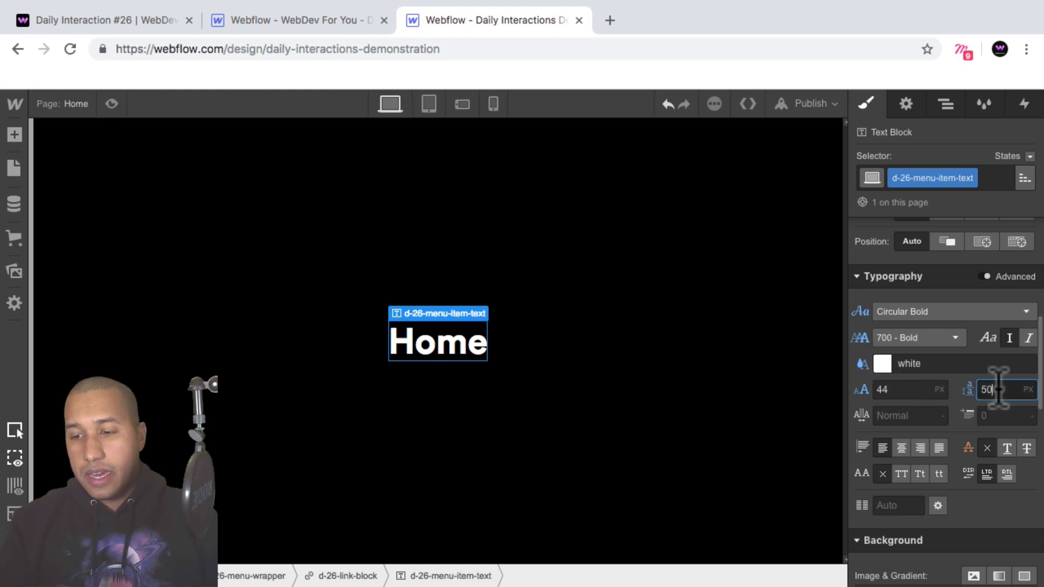
{"action": "left_click", "coordinate": [916, 415]}
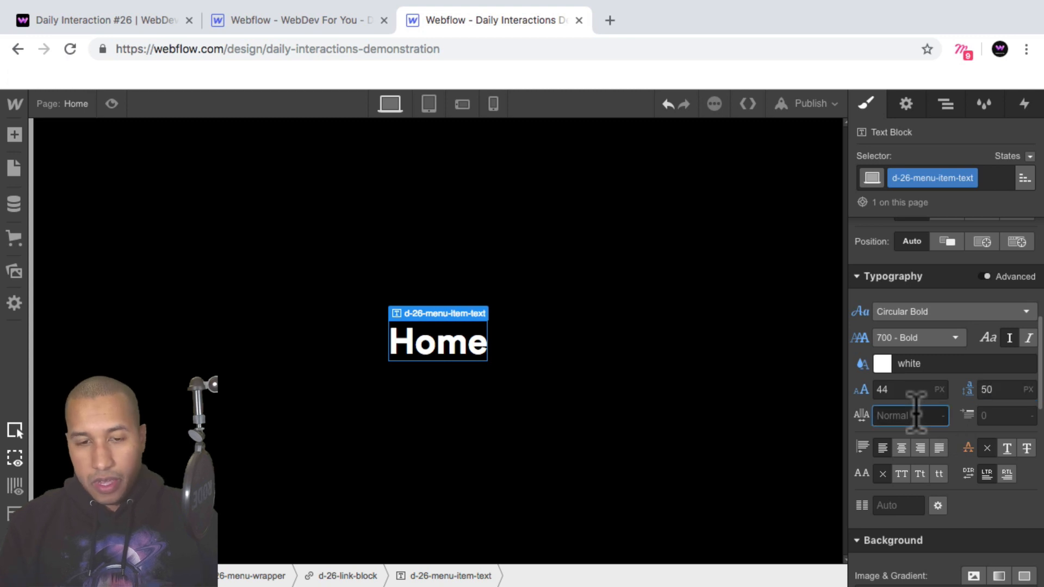
{"action": "key", "text": "Up"}
{"action": "key", "text": "Down"}
{"action": "key", "text": "shift+Down"}
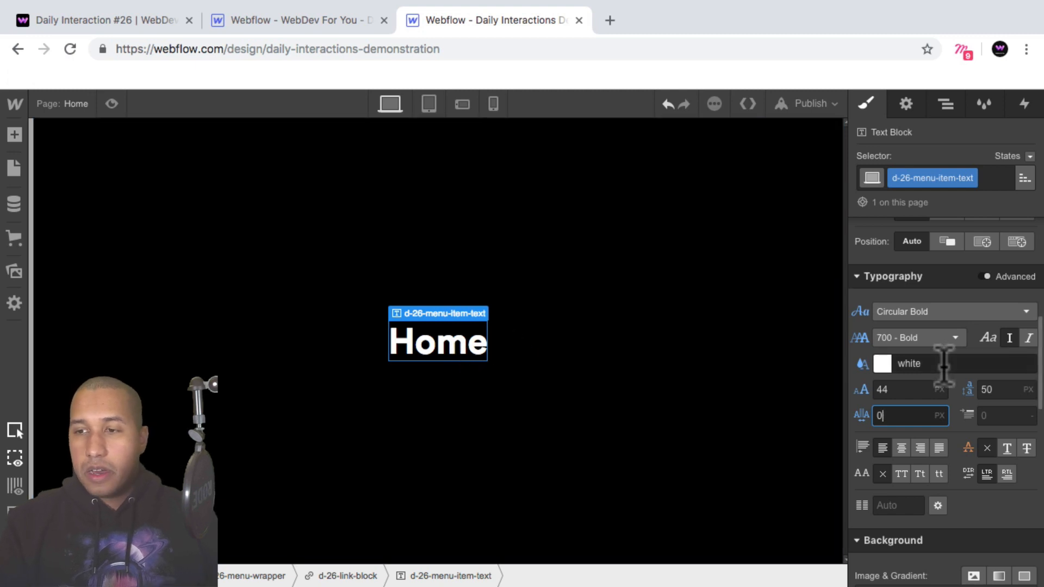
{"action": "scroll", "coordinate": [947, 380], "scroll_direction": "up", "scroll_amount": 5}
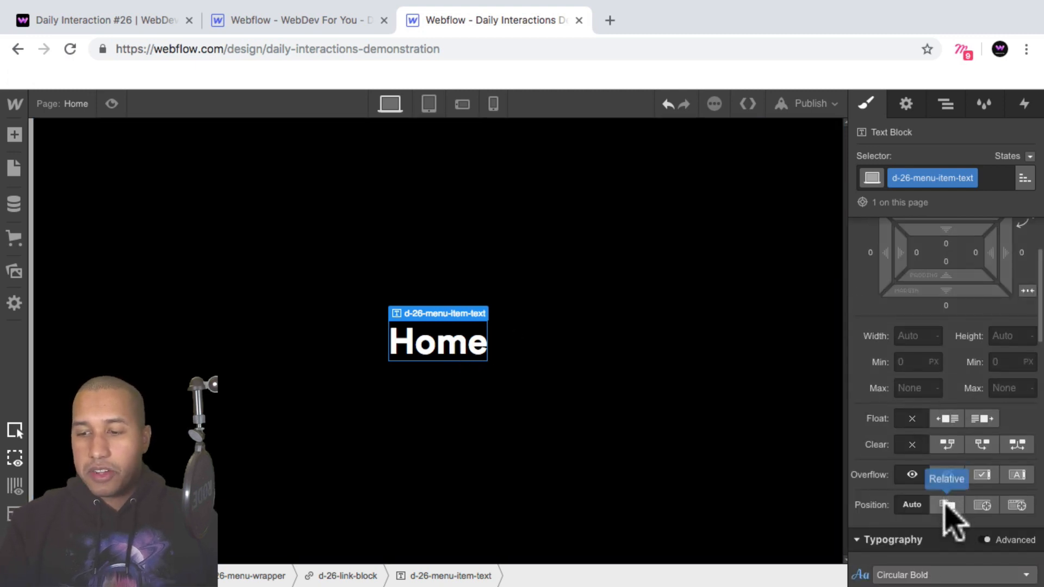
{"action": "left_click", "coordinate": [947, 505]}
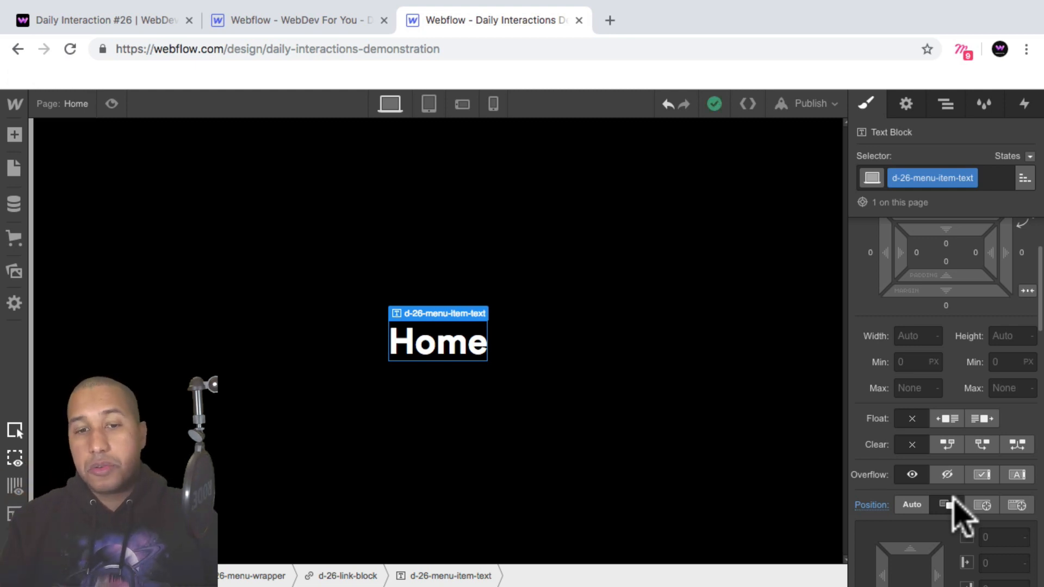
Check the menu in the Daily Interaction #26 demo, and add a div block inside d-26-link-block
{"action": "left_click", "coordinate": [946, 102]}
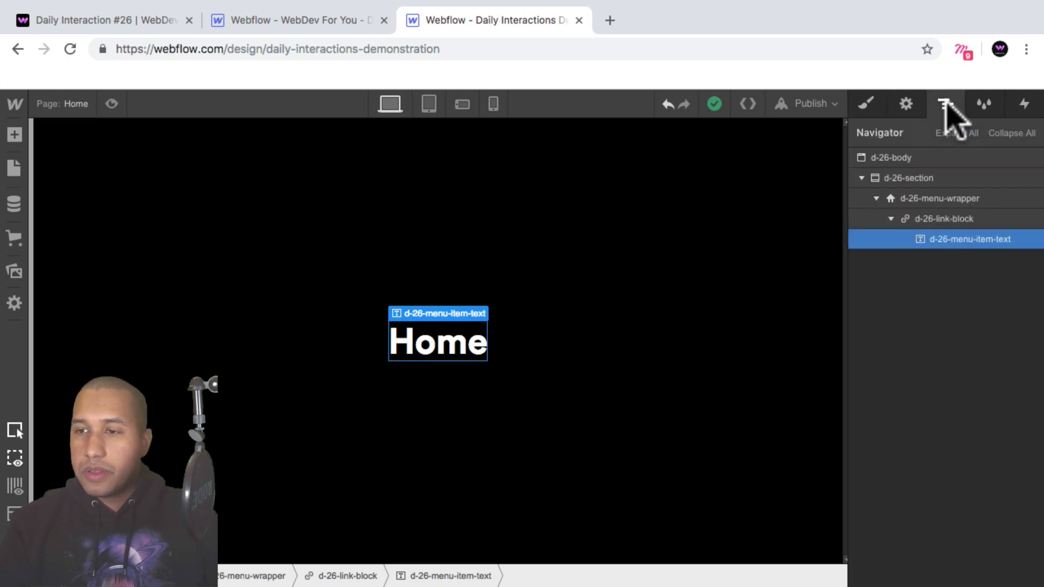
{"action": "left_click", "coordinate": [941, 216]}
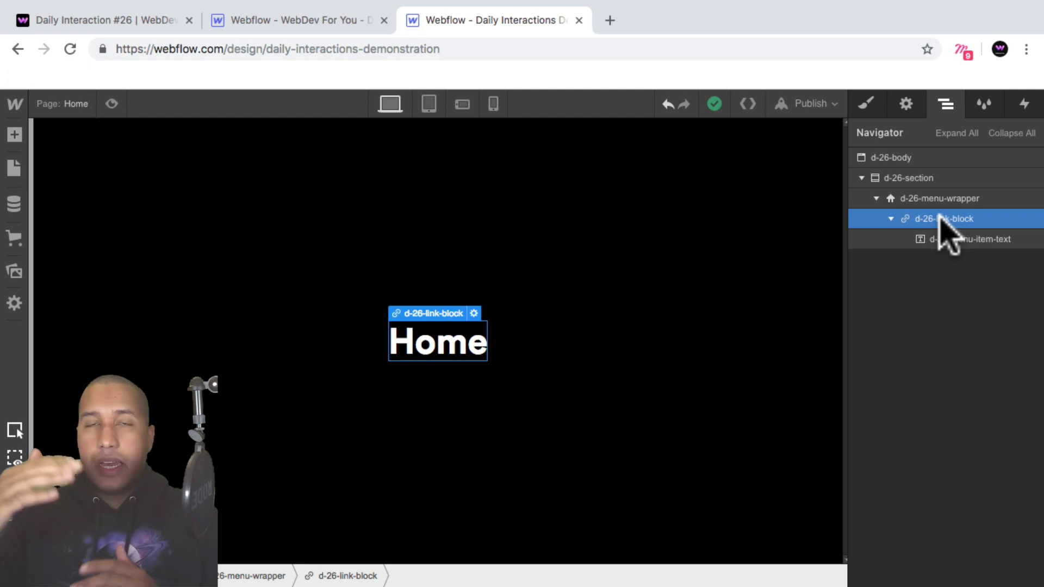
{"action": "left_click", "coordinate": [130, 19]}
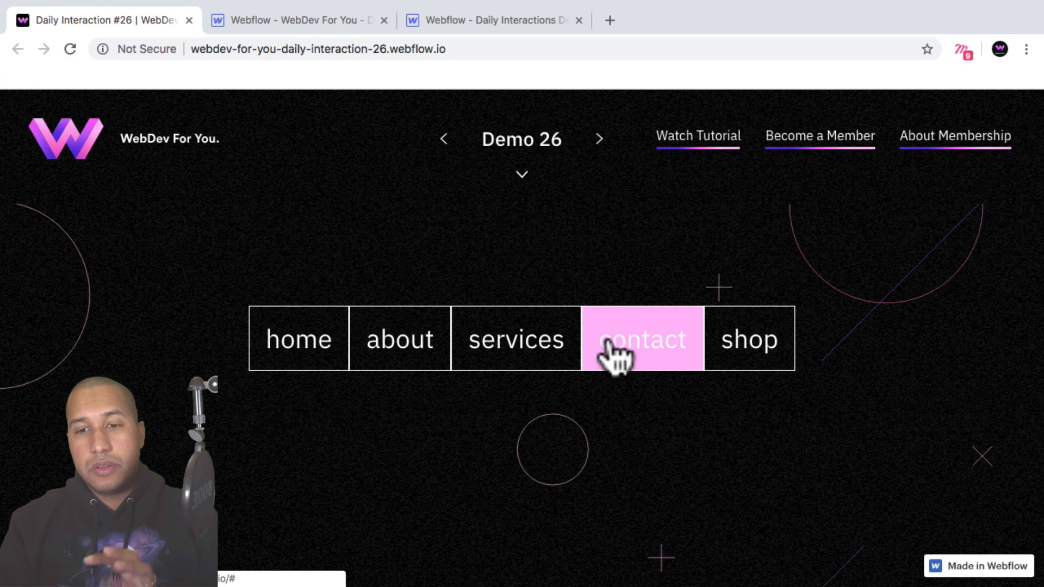
{"action": "left_click", "coordinate": [457, 24]}
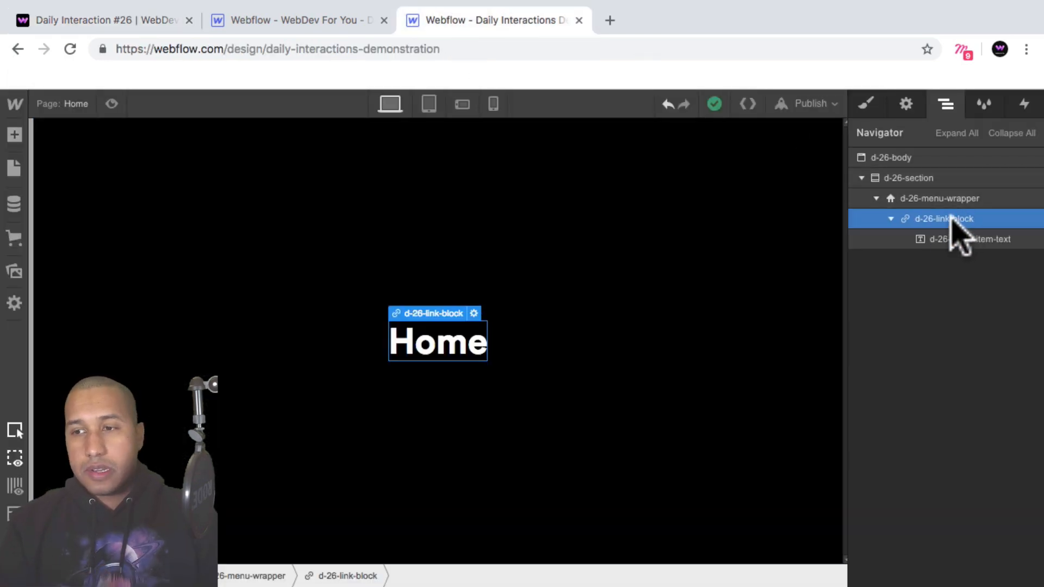
{"action": "left_click", "coordinate": [14, 135]}
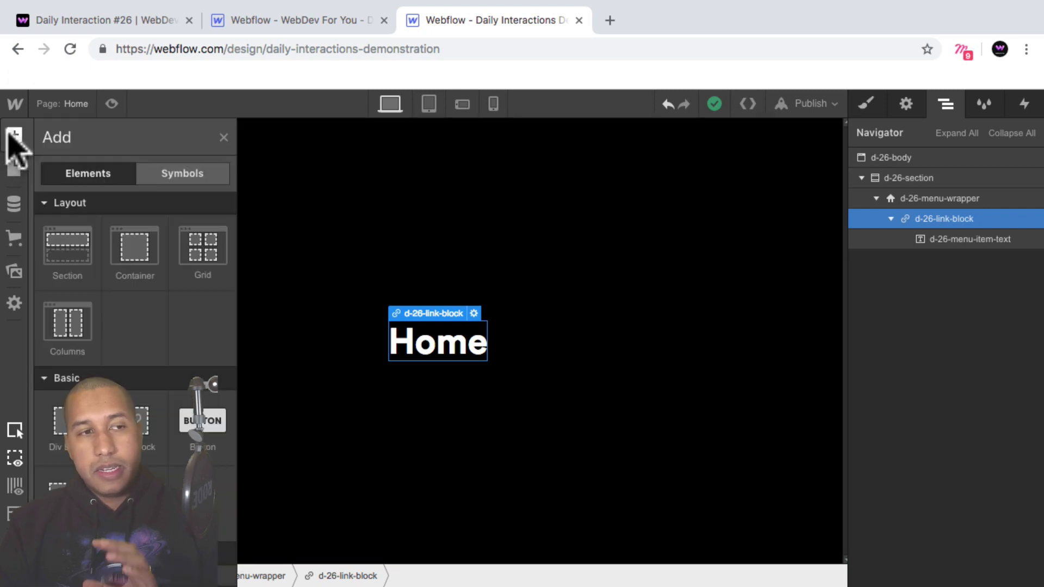
{"action": "left_click", "coordinate": [57, 427]}
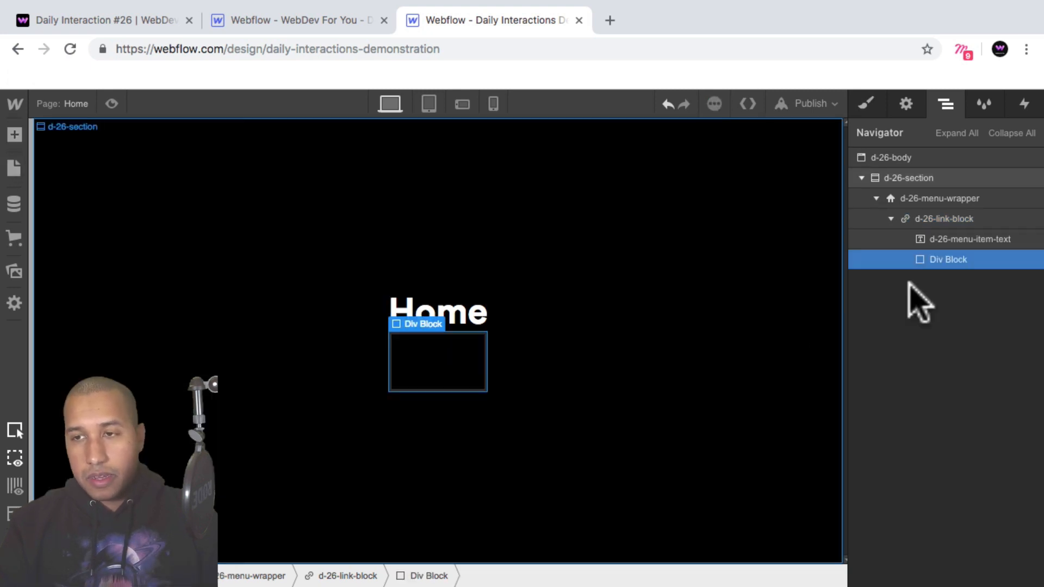
Assign the new class d-26-block-1 to the div block inside the link block
{"action": "left_click", "coordinate": [865, 103]}
{"action": "left_click", "coordinate": [904, 175]}
{"action": "type", "text": "d-2"}
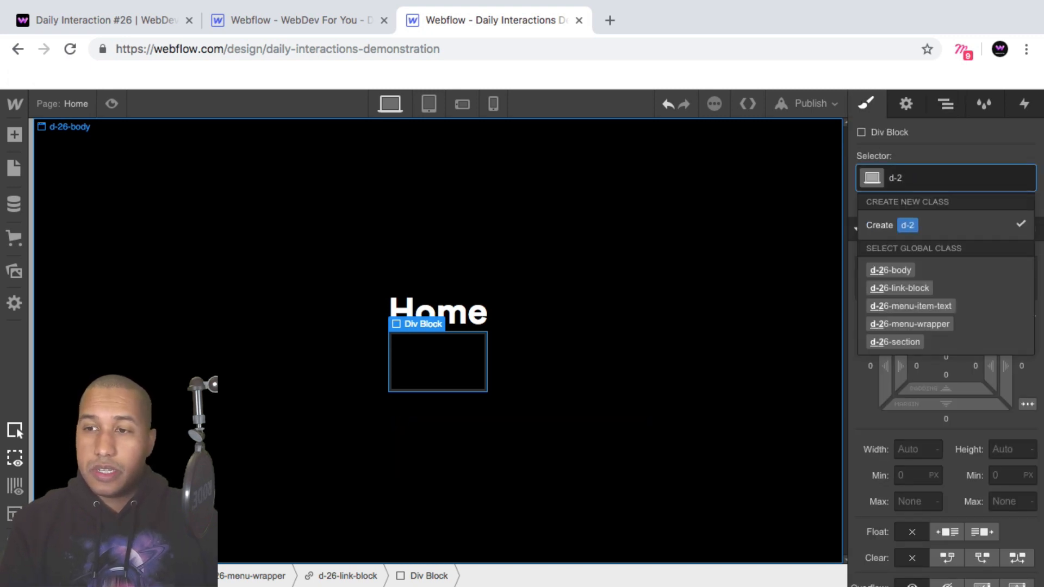
{"action": "type", "text": "6-block-1"}
{"action": "key", "text": "Return"}
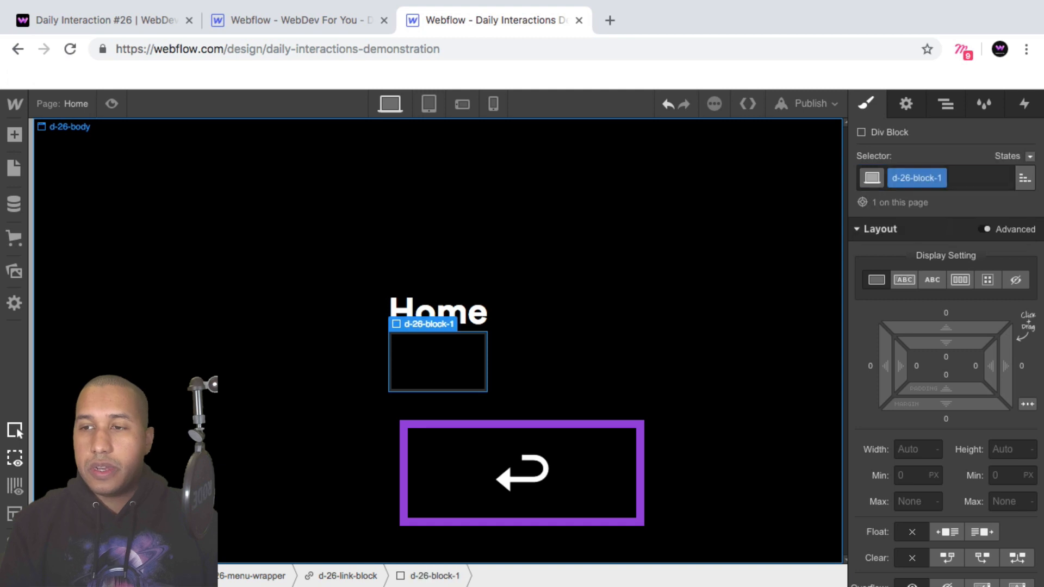
Position d-26-block-1 absolutely with the full-cover preset so it fills the link block
{"action": "scroll", "coordinate": [984, 353], "scroll_direction": "down", "scroll_amount": 3}
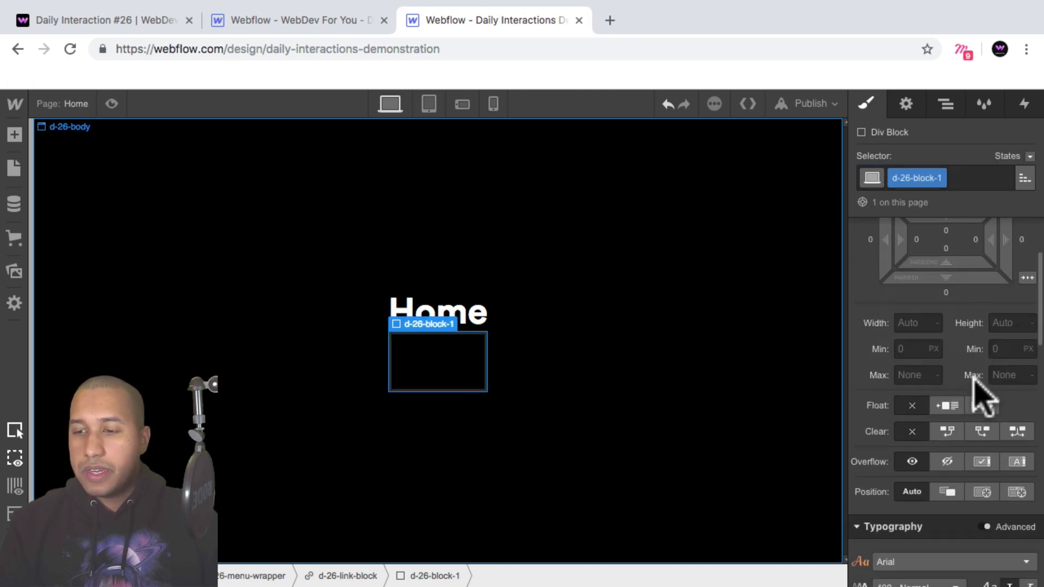
{"action": "left_click", "coordinate": [983, 492]}
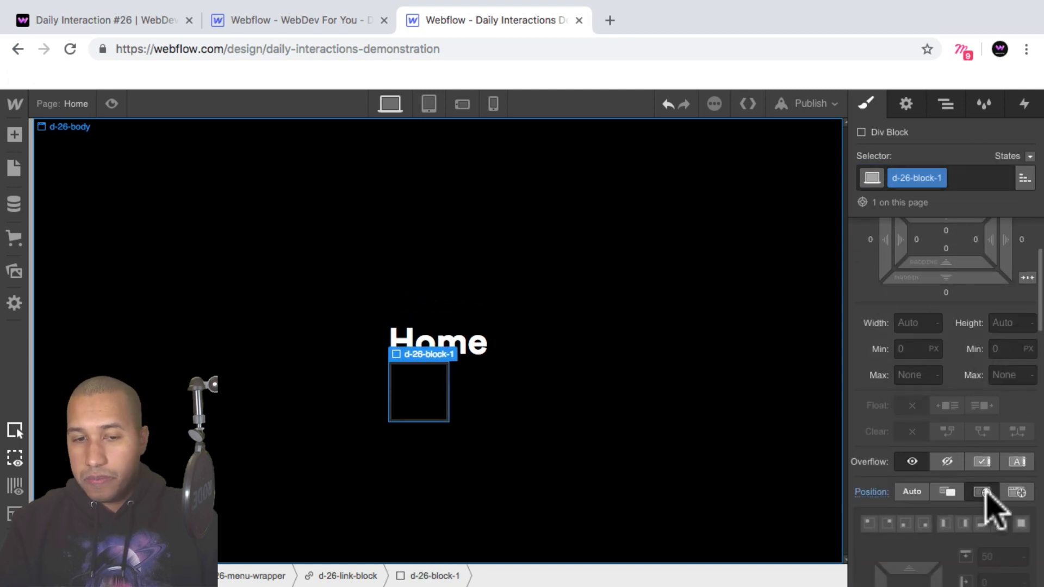
{"action": "left_click", "coordinate": [1021, 523]}
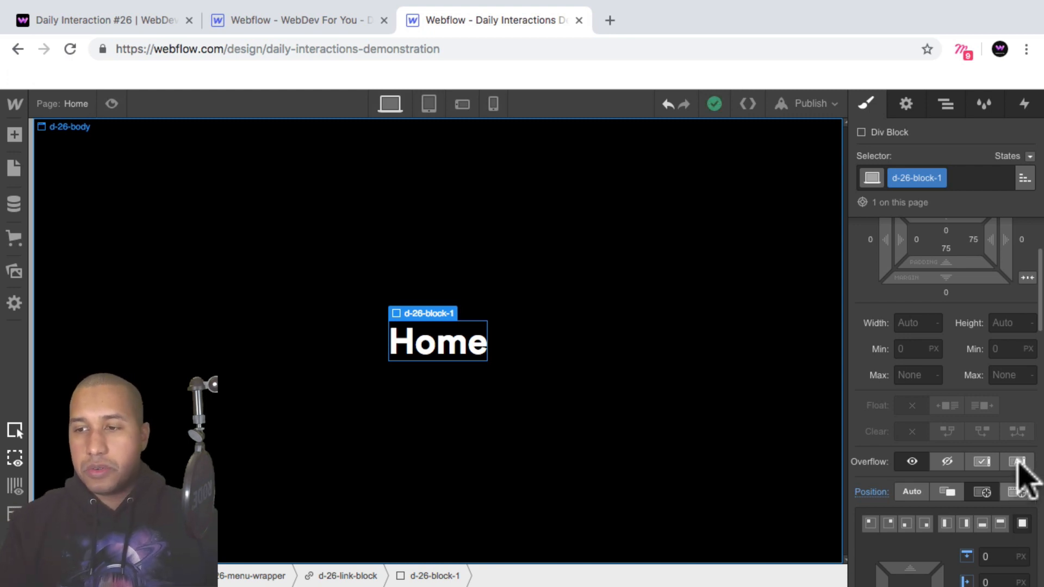
{"action": "left_click", "coordinate": [983, 491]}
Set the background colour of d-26-block-1 to the purple-blue swatch #4d16dd
{"action": "scroll", "coordinate": [1021, 531], "scroll_direction": "down", "scroll_amount": 3}
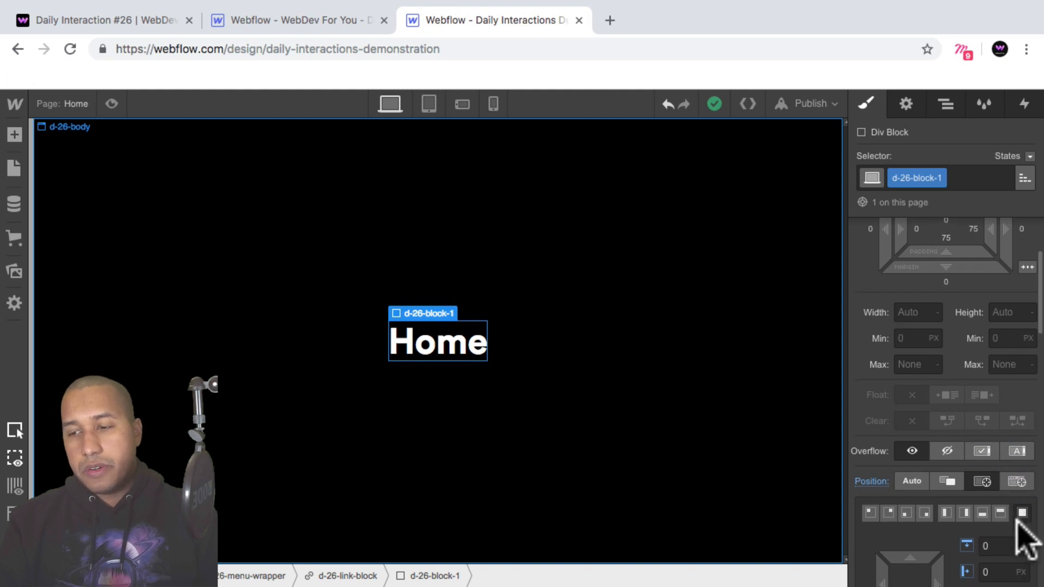
{"action": "scroll", "coordinate": [1020, 530], "scroll_direction": "down", "scroll_amount": 8}
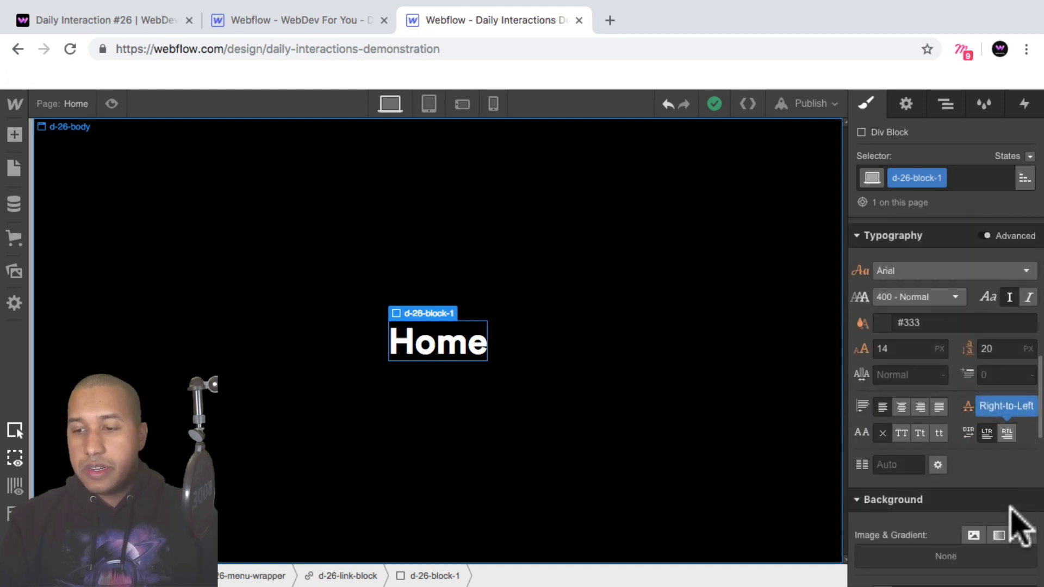
{"action": "scroll", "coordinate": [1021, 530], "scroll_direction": "down", "scroll_amount": 2}
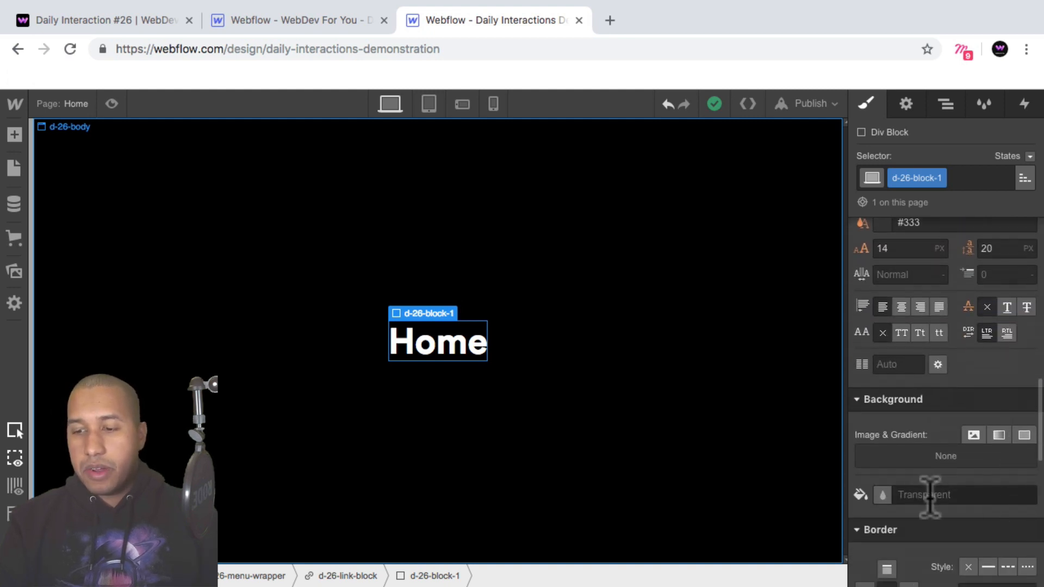
{"action": "left_click", "coordinate": [884, 495]}
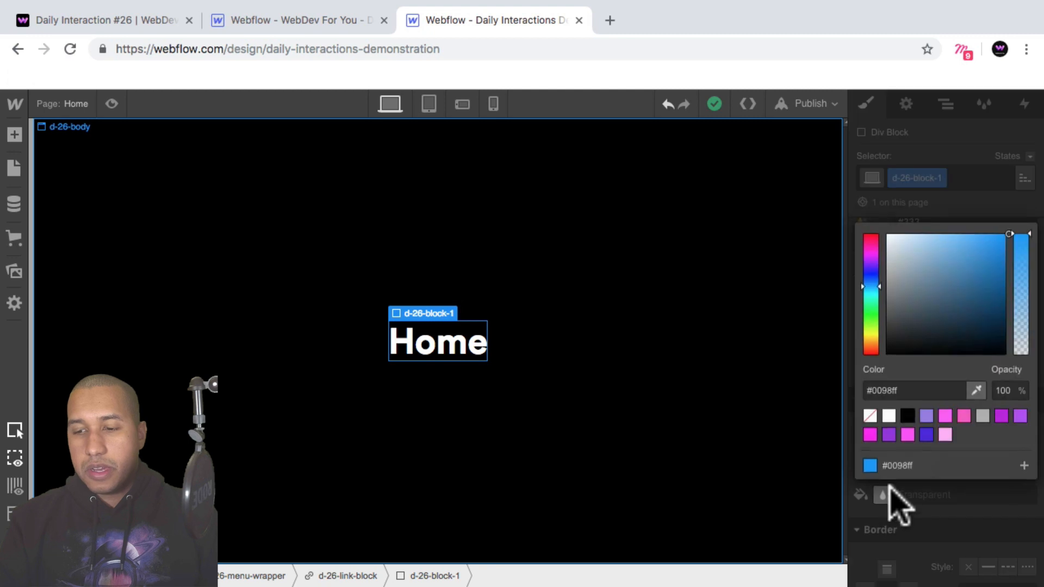
{"action": "left_click", "coordinate": [926, 435]}
{"action": "left_click", "coordinate": [928, 543]}
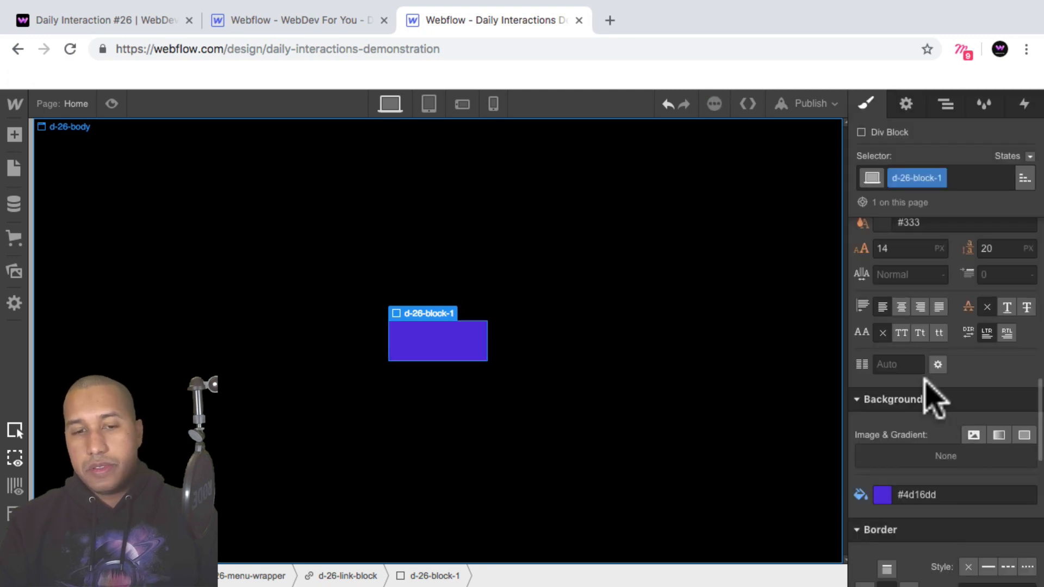
Move d-26-menu-item-text below d-26-block-1 within the link block's element order
{"action": "scroll", "coordinate": [934, 414], "scroll_direction": "up", "scroll_amount": 10}
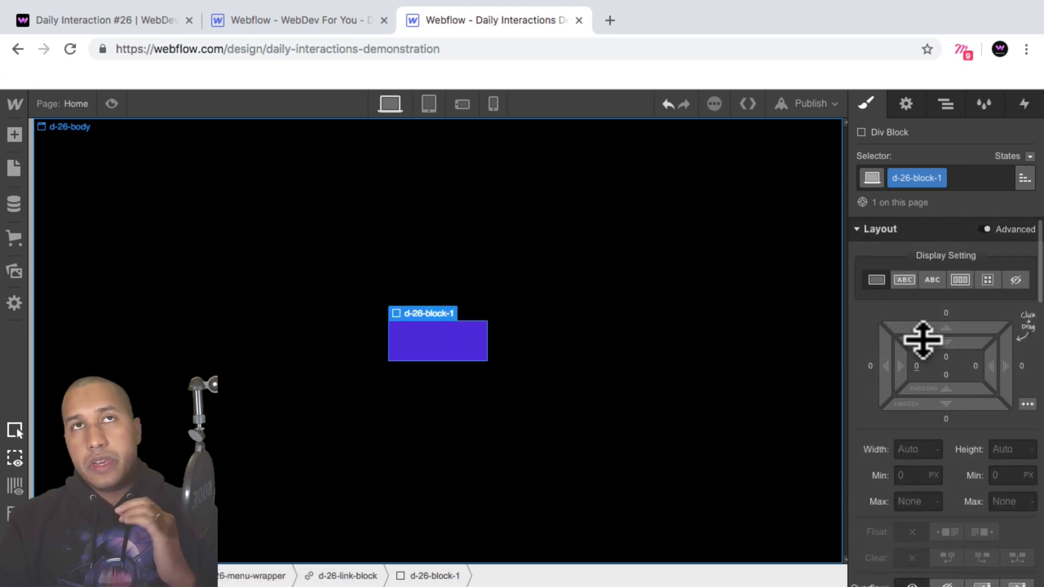
{"action": "left_click", "coordinate": [947, 105]}
{"action": "left_click", "coordinate": [951, 240]}
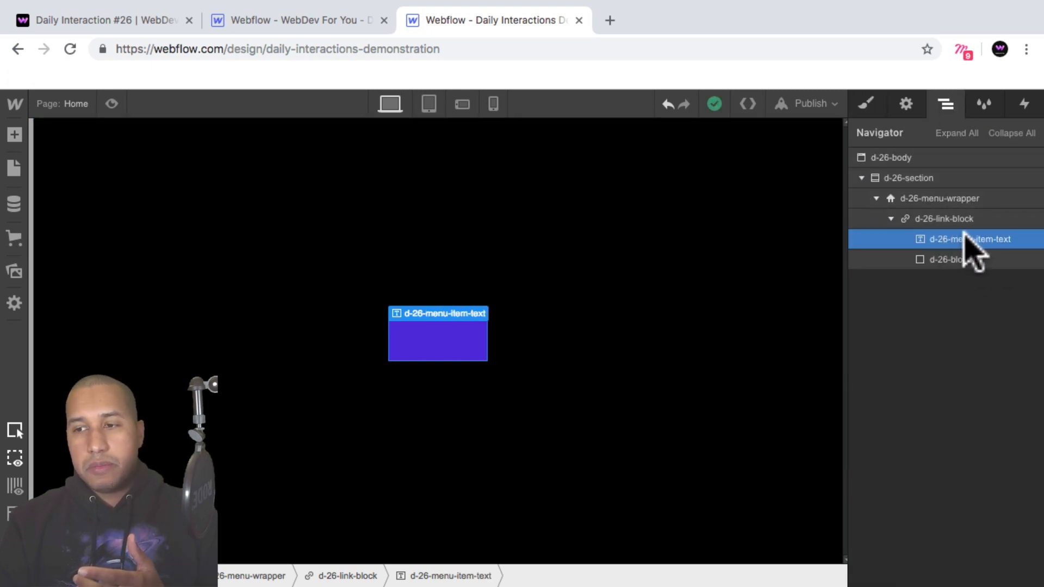
{"action": "mouse_move", "coordinate": [961, 242]}
{"action": "left_mouse_down"}
{"action": "mouse_move", "coordinate": [958, 268]}
{"action": "mouse_move", "coordinate": [956, 256]}
{"action": "left_mouse_up"}
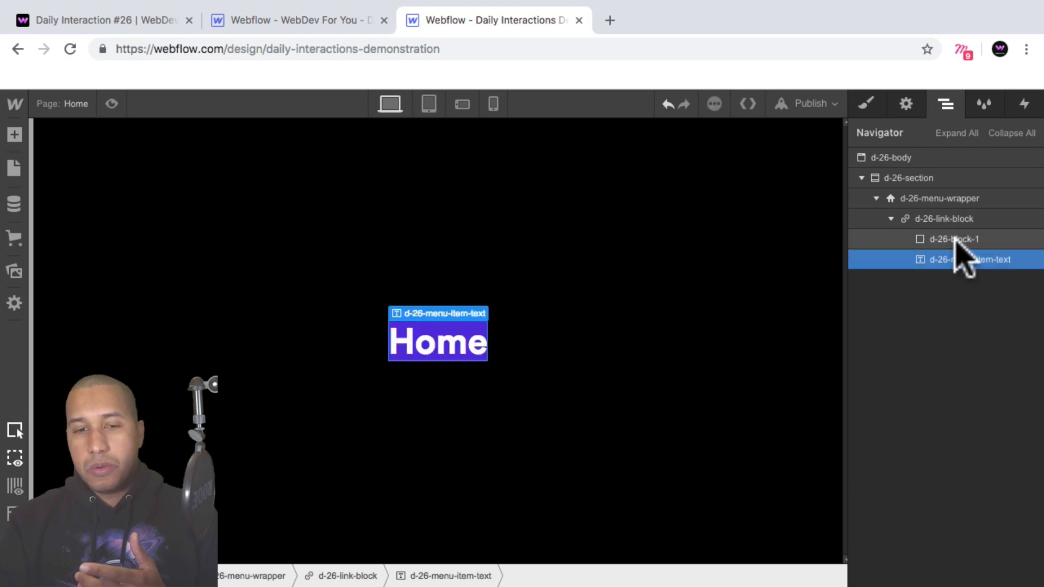
Try the Auto position on the menu item text, and restore its Relative position
{"action": "left_click", "coordinate": [867, 104]}
{"action": "scroll", "coordinate": [1009, 389], "scroll_direction": "down", "scroll_amount": 2}
{"action": "scroll", "coordinate": [1003, 381], "scroll_direction": "down", "scroll_amount": 3}
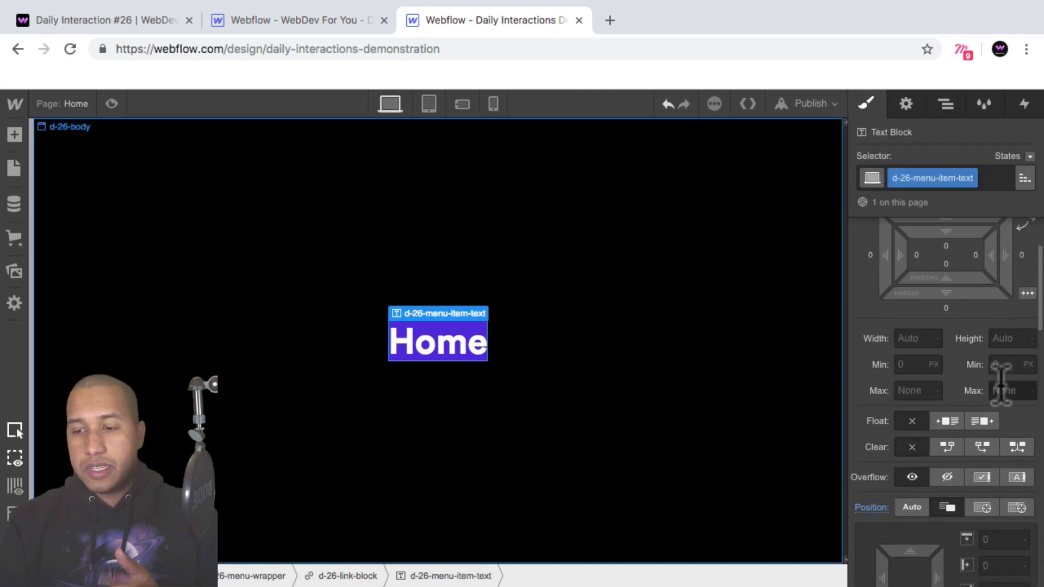
{"action": "left_click", "coordinate": [916, 446]}
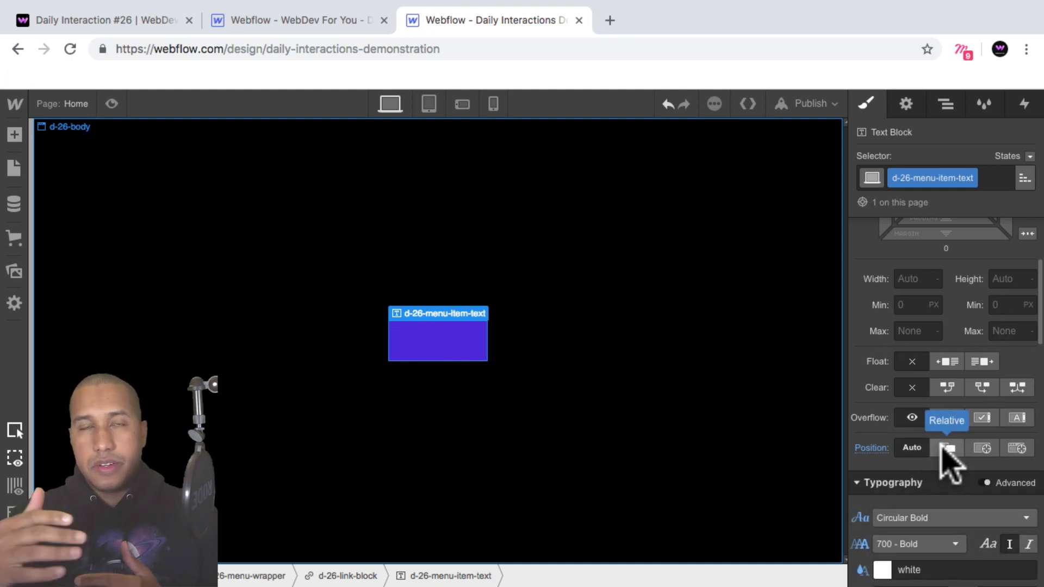
{"action": "left_click", "coordinate": [948, 449]}
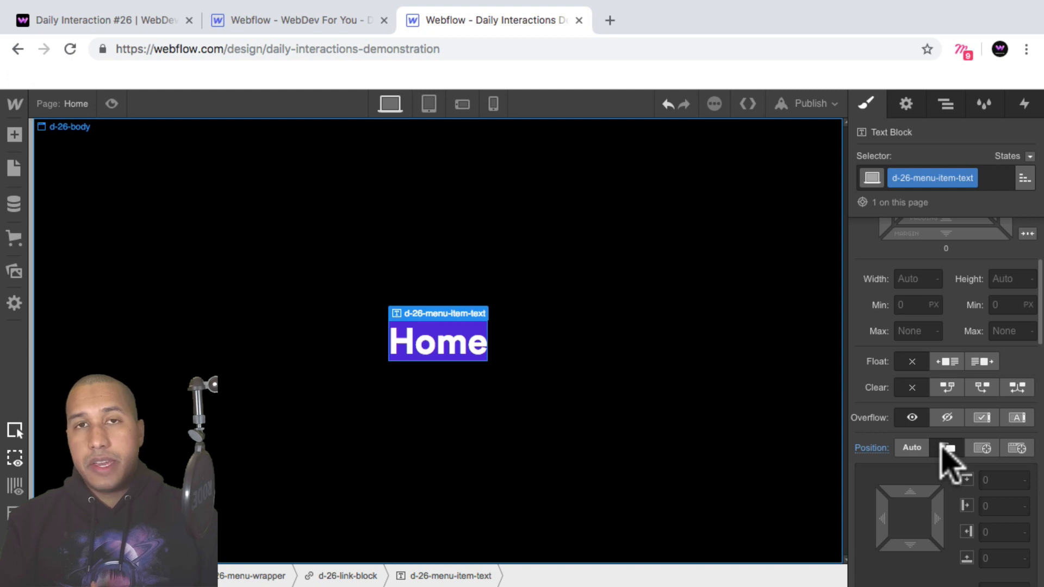
{"action": "left_click", "coordinate": [947, 449]}
{"action": "scroll", "coordinate": [957, 468], "scroll_direction": "down", "scroll_amount": 1}
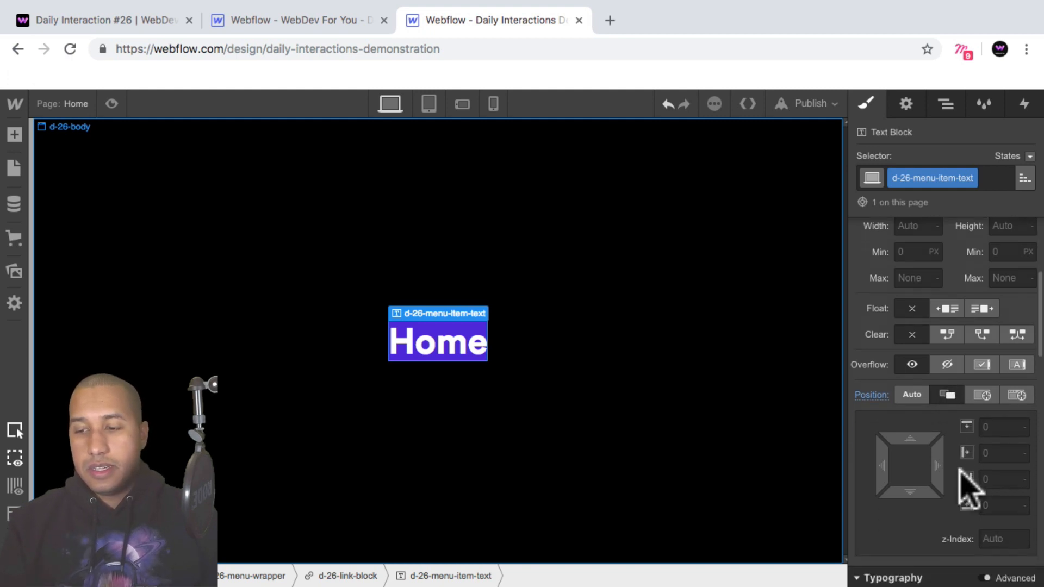
{"action": "left_click", "coordinate": [1002, 539]}
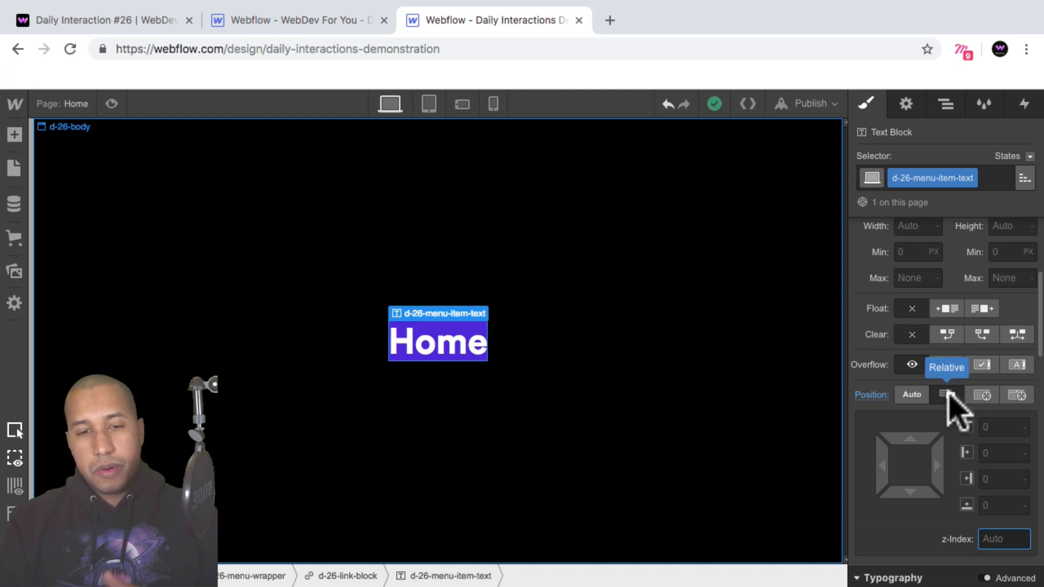
Set the menu item text's padding to 15 px on all four sides
{"action": "scroll", "coordinate": [968, 349], "scroll_direction": "up", "scroll_amount": 4}
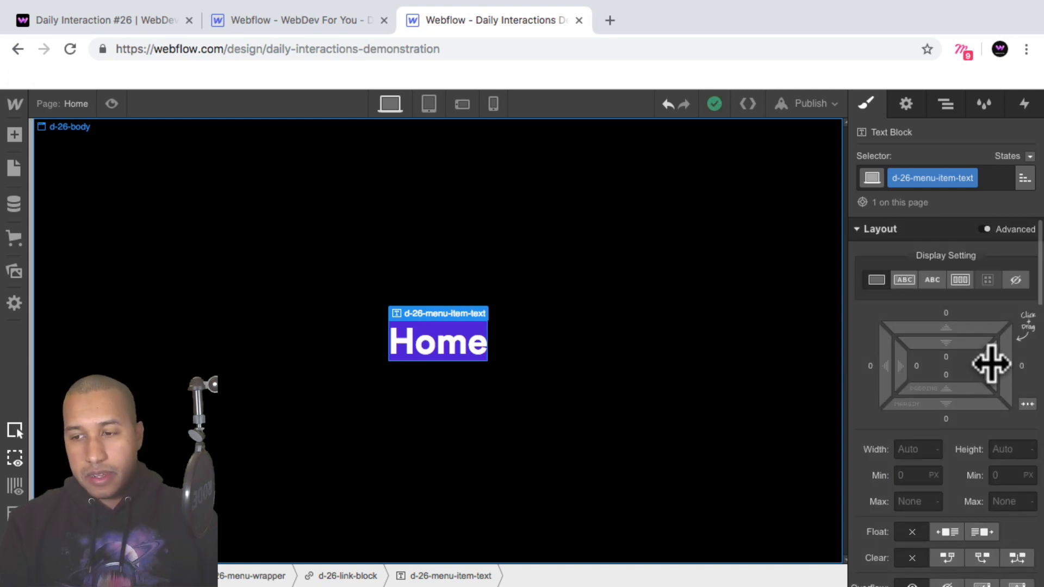
{"action": "left_click_drag", "start_coordinate": [991, 361], "coordinate": [949, 356]}
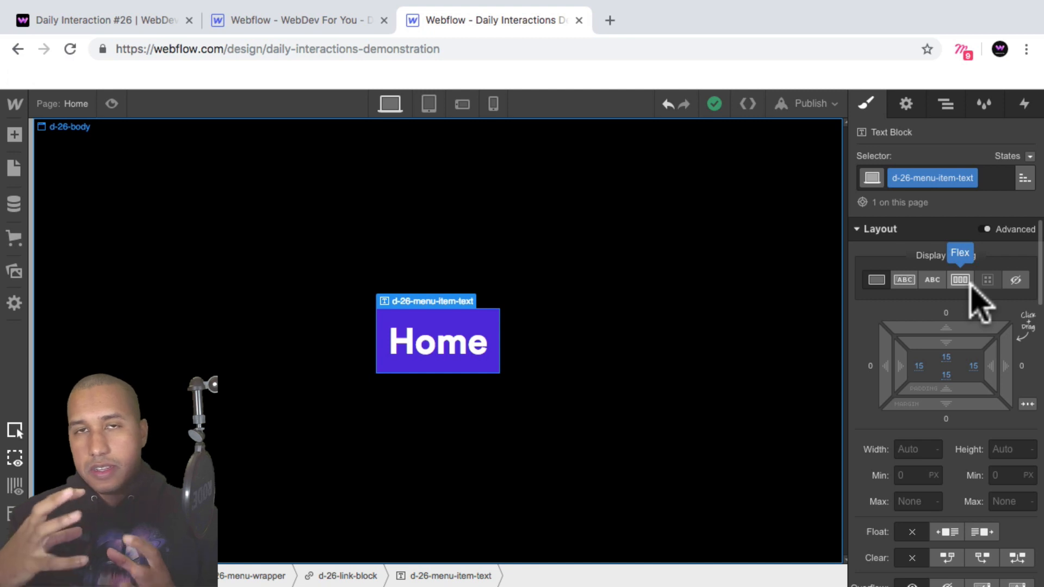
Add a second div block inside d-26-link-block, after the menu item text
{"action": "left_click", "coordinate": [947, 105]}
{"action": "left_click", "coordinate": [932, 218]}
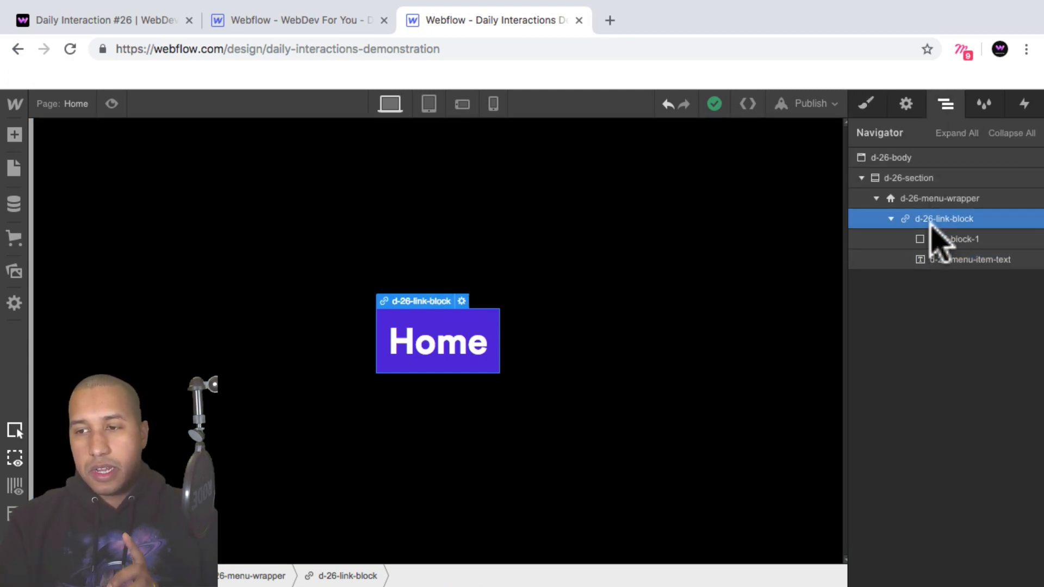
{"action": "left_click", "coordinate": [14, 134]}
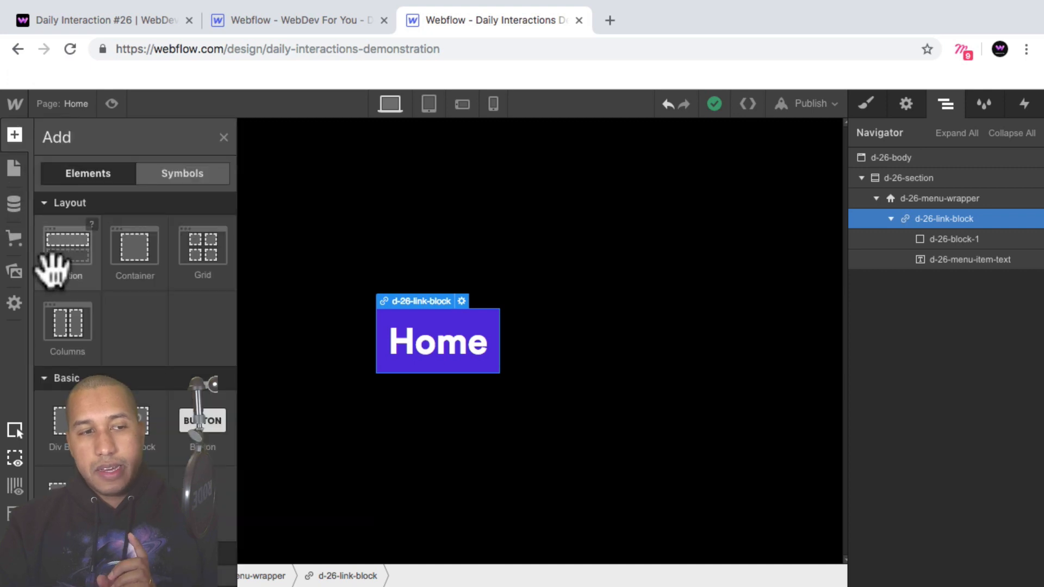
{"action": "left_click", "coordinate": [59, 427]}
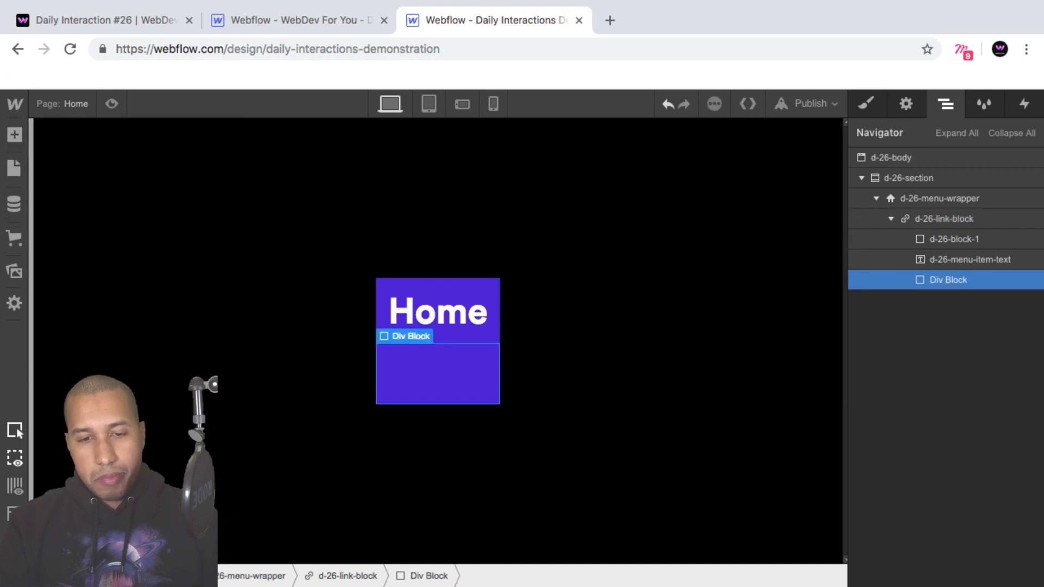
Give the new div block inside the link block the class d-26-block-2
{"action": "left_click", "coordinate": [867, 106]}
{"action": "left_click", "coordinate": [903, 180]}
{"action": "type", "text": "d-26-"}
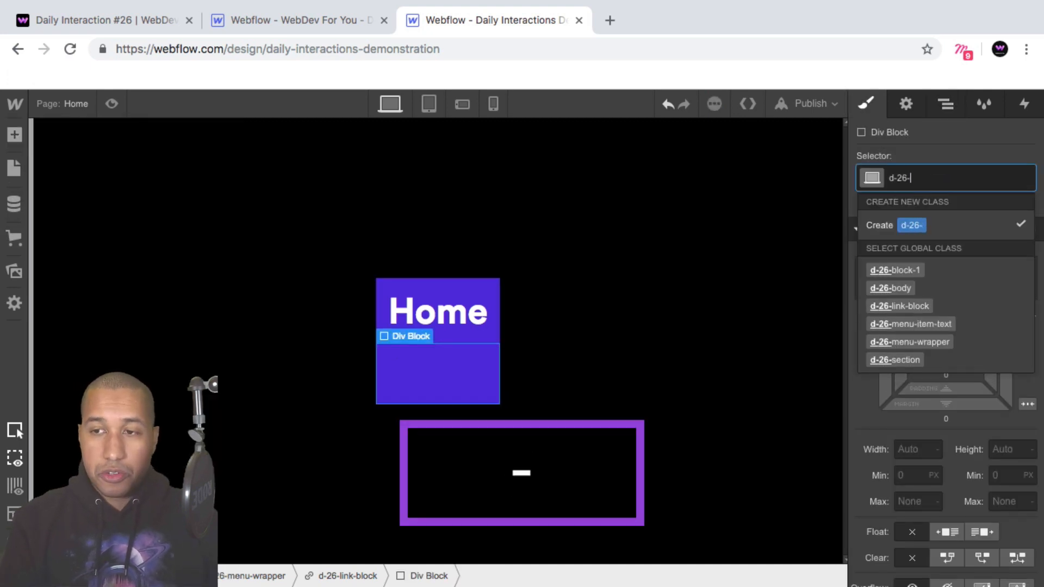
{"action": "type", "text": "blcok-"}
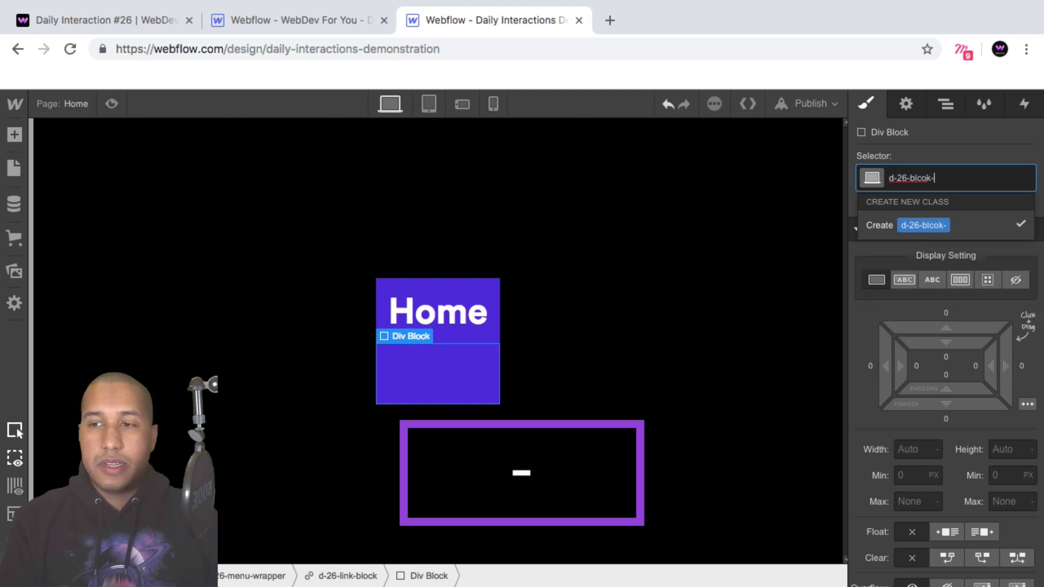
{"action": "key", "text": "BackSpace"}
{"action": "key", "text": "BackSpace"}
{"action": "type", "text": "ock-2"}
{"action": "key", "text": "Return"}
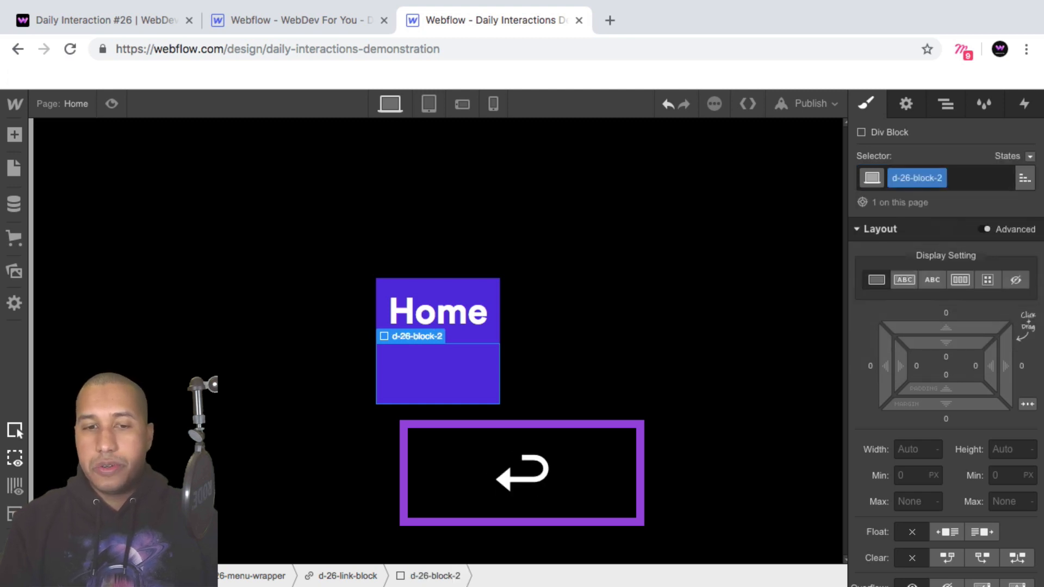
Set d-26-block-2 to Absolute position with the full-cover preset so it fills the link block
{"action": "scroll", "coordinate": [971, 326], "scroll_direction": "down", "scroll_amount": 5}
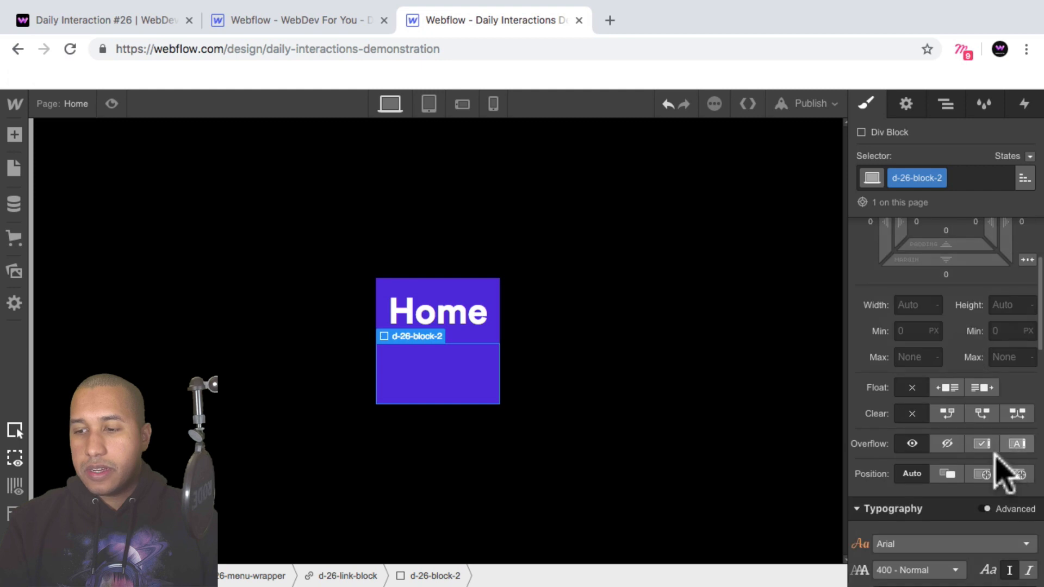
{"action": "left_click", "coordinate": [982, 475]}
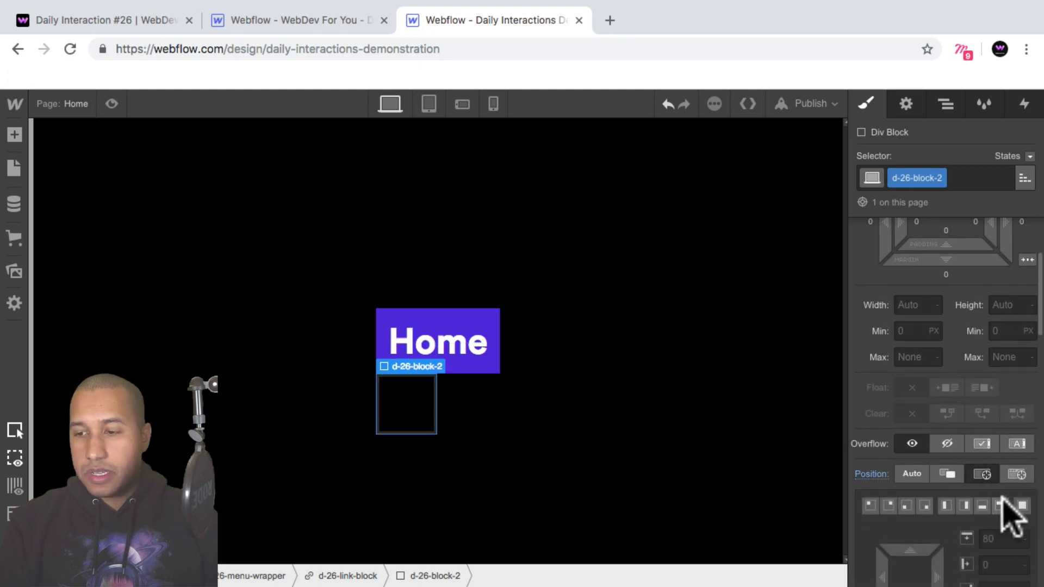
{"action": "left_click", "coordinate": [1022, 506]}
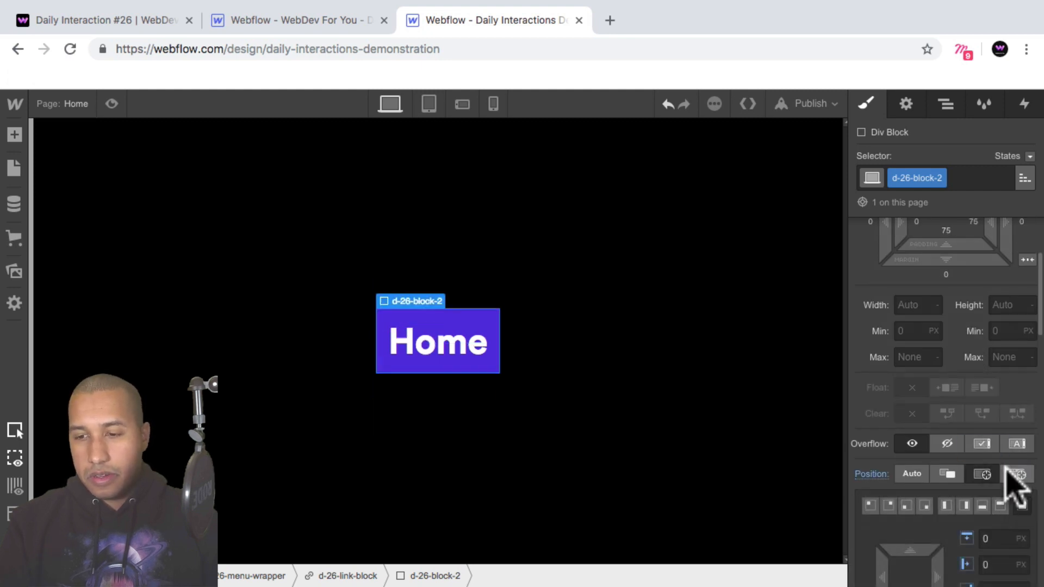
Give d-26-block-2 the saved Plum background colour, #ffaff9
{"action": "scroll", "coordinate": [985, 414], "scroll_direction": "down", "scroll_amount": 5}
{"action": "scroll", "coordinate": [984, 414], "scroll_direction": "down", "scroll_amount": 3}
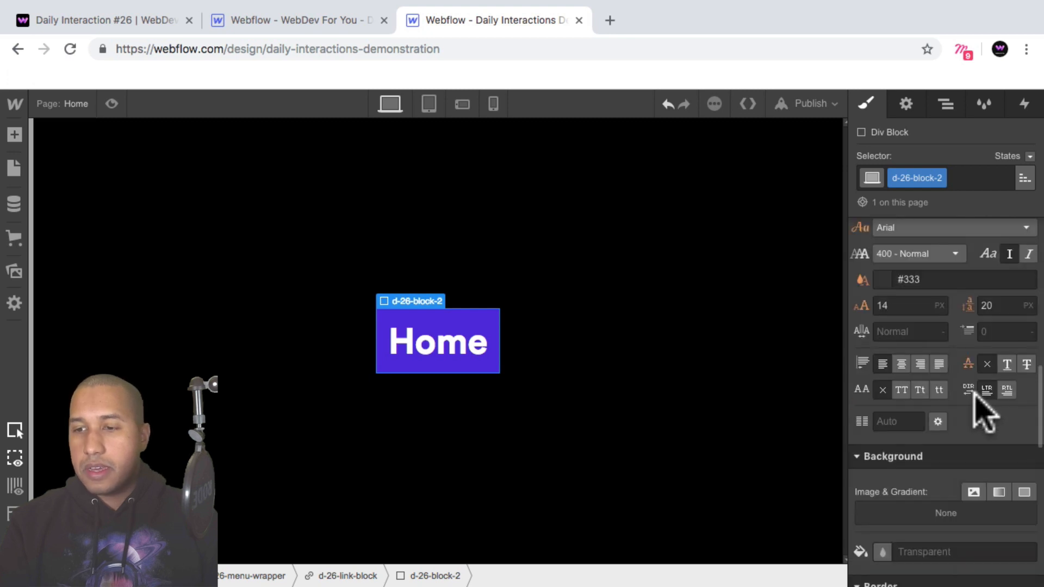
{"action": "scroll", "coordinate": [977, 407], "scroll_direction": "down", "scroll_amount": 4}
{"action": "left_click", "coordinate": [881, 333]}
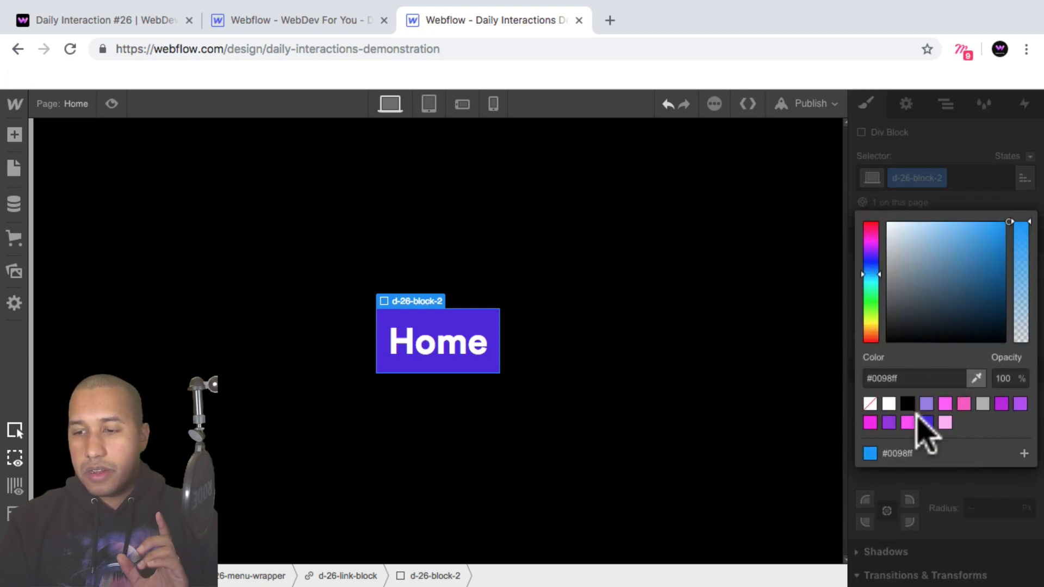
{"action": "left_click", "coordinate": [946, 424]}
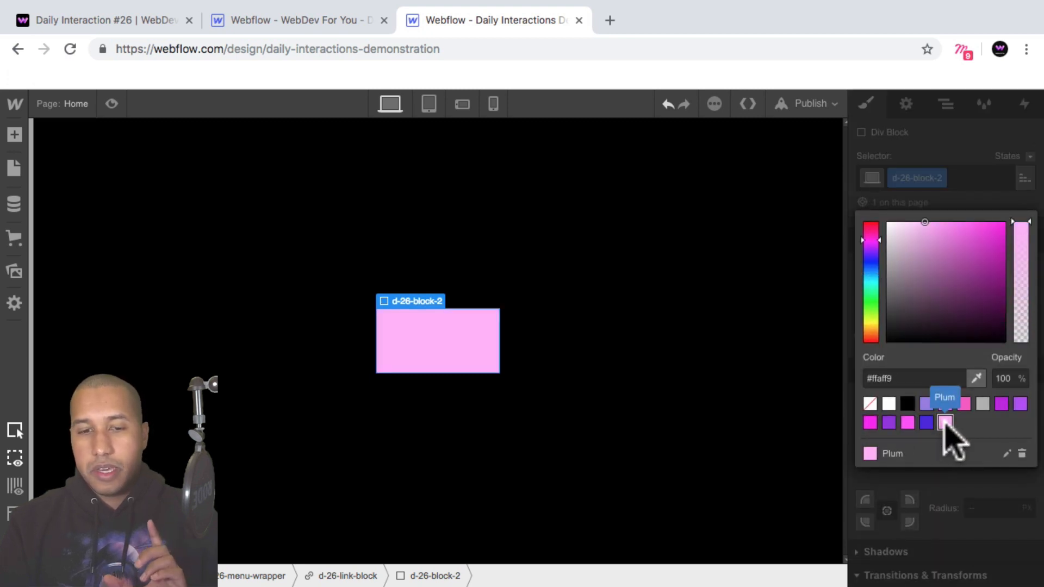
{"action": "left_click", "coordinate": [948, 496]}
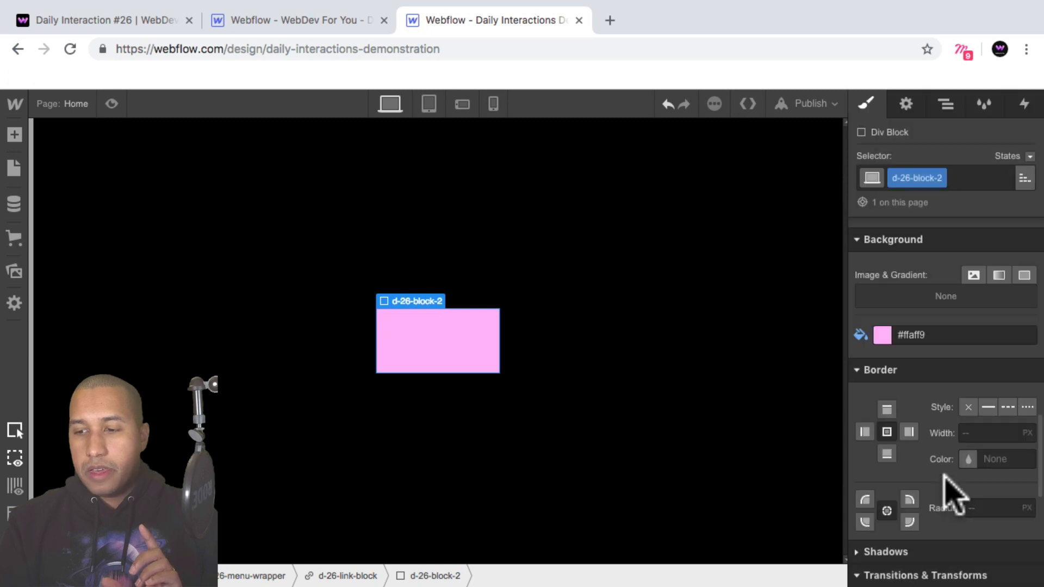
Move d-26-menu-item-text below d-26-block-2 in the link block's element order
{"action": "left_click", "coordinate": [949, 104]}
{"action": "left_click", "coordinate": [947, 259]}
{"action": "left_click_drag", "start_coordinate": [946, 261], "coordinate": [956, 289]}
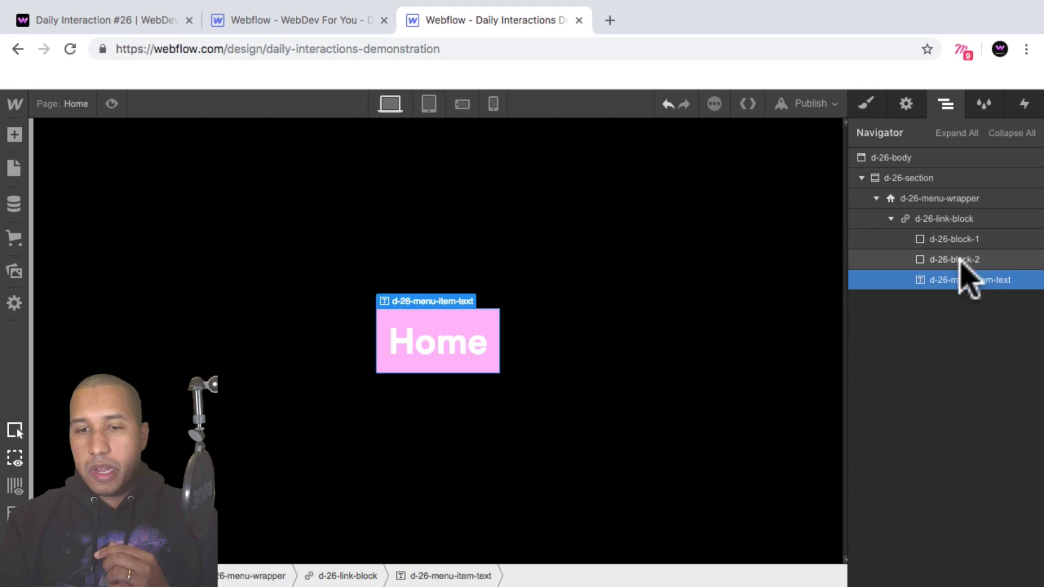
Review the stacking of the two blocks and the text, and compare it with the hover effect in the live Demo 26 page
{"action": "left_click", "coordinate": [959, 243]}
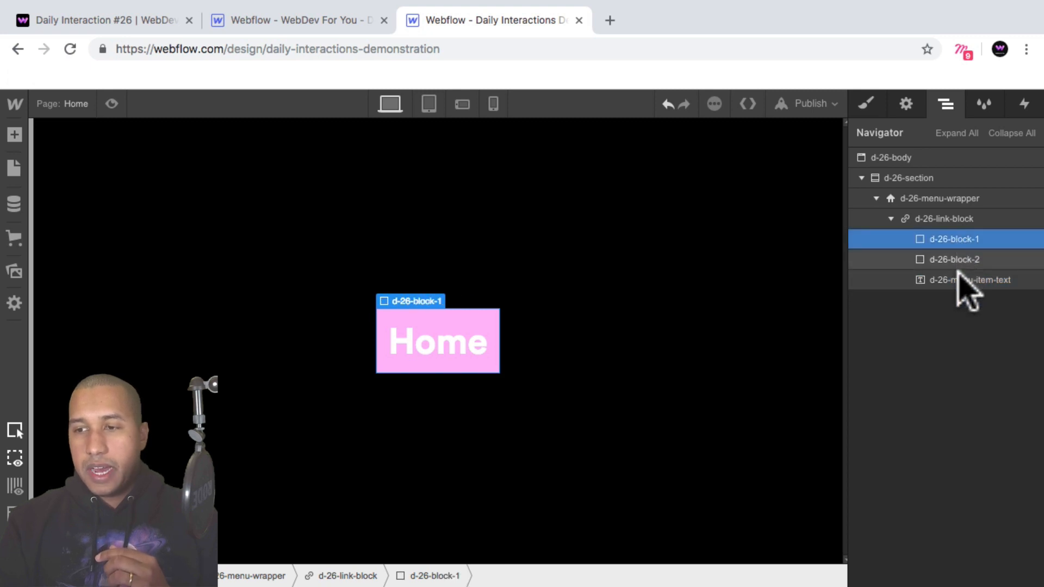
{"action": "left_click", "coordinate": [960, 280]}
{"action": "left_click", "coordinate": [958, 260]}
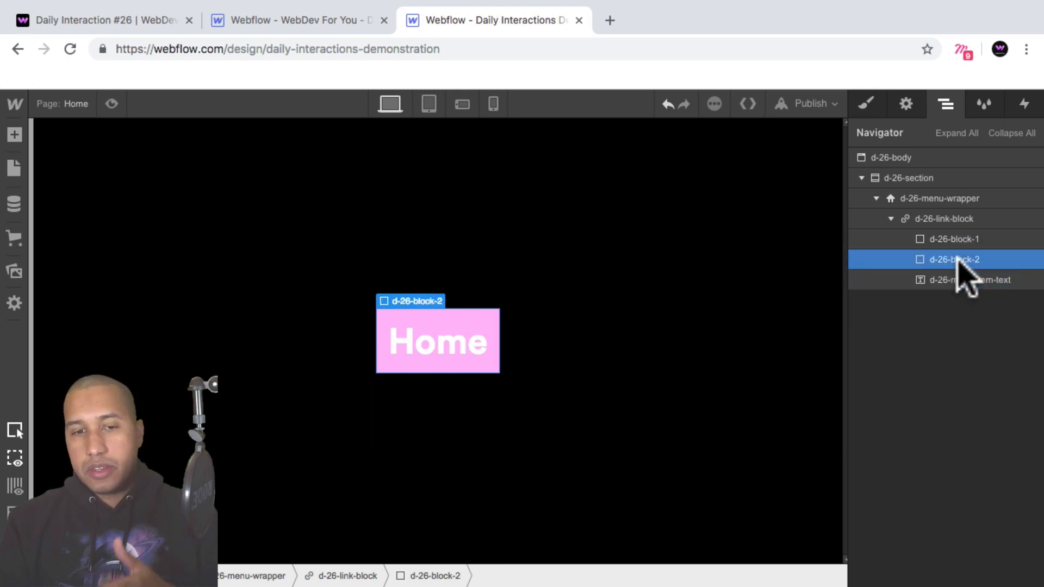
{"action": "left_click", "coordinate": [958, 239]}
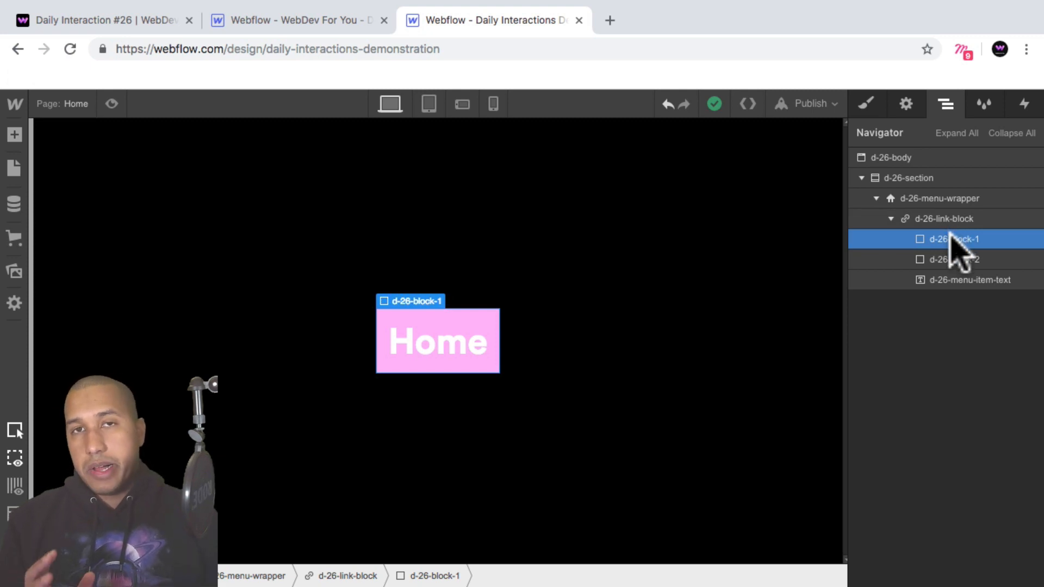
{"action": "left_click", "coordinate": [171, 25]}
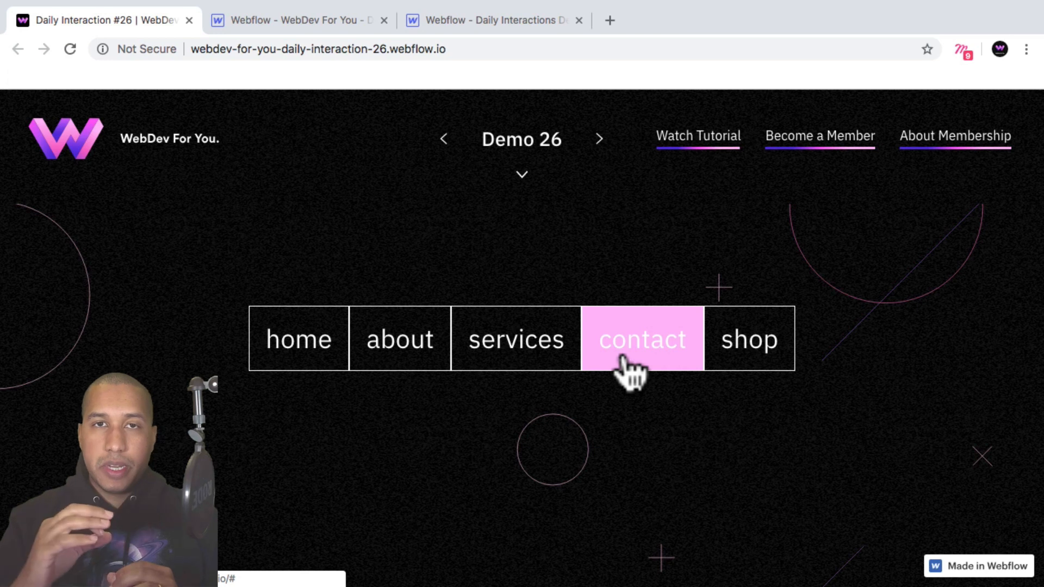
{"action": "left_click", "coordinate": [496, 20]}
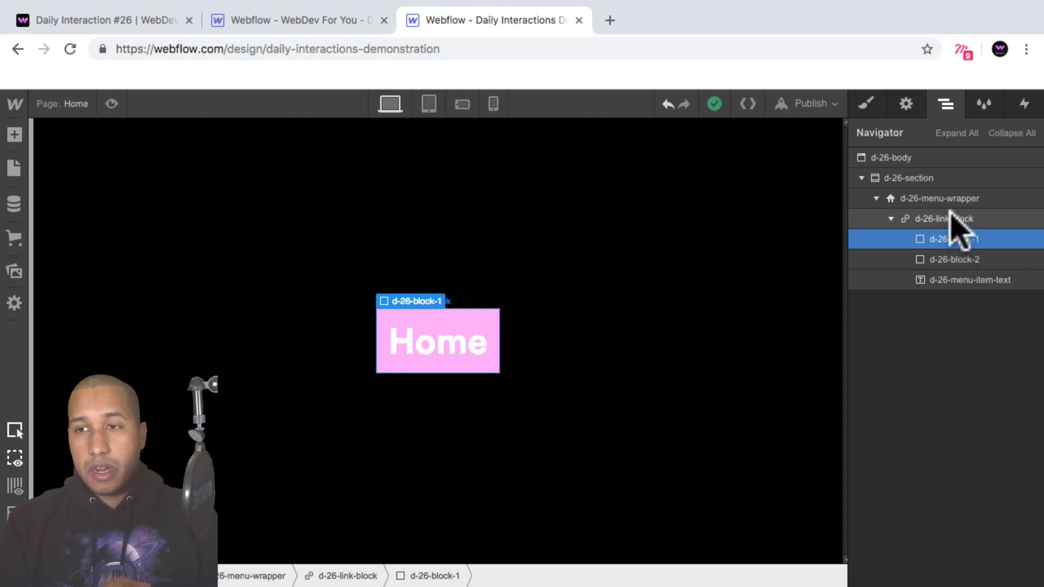
Set the transform origin of d-26-block-1 to bottom centre, 50% horizontal and 100% vertical
{"action": "left_click", "coordinate": [863, 102]}
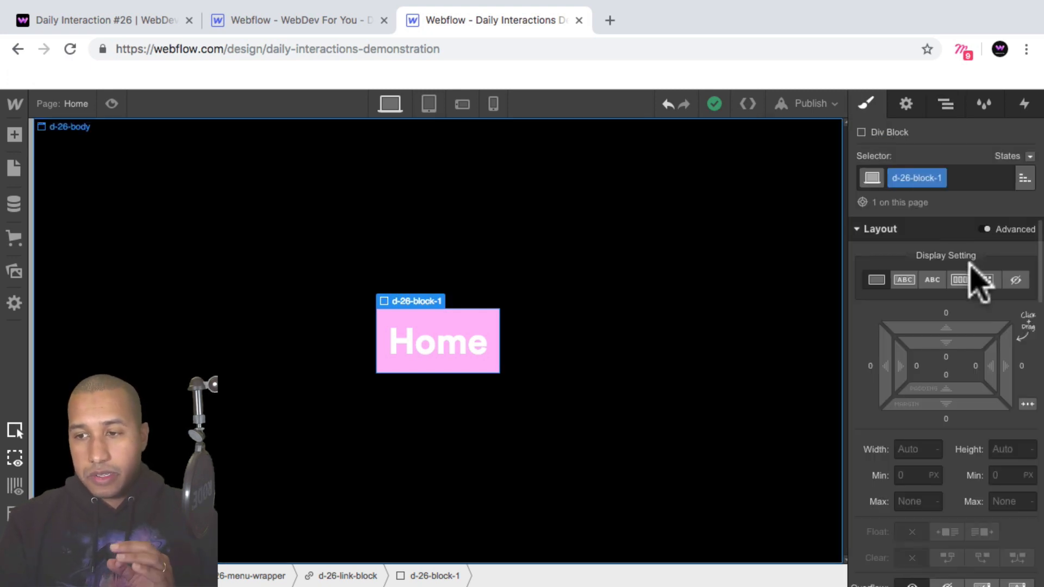
{"action": "scroll", "coordinate": [973, 280], "scroll_direction": "down", "scroll_amount": 10}
{"action": "scroll", "coordinate": [974, 275], "scroll_direction": "down", "scroll_amount": 5}
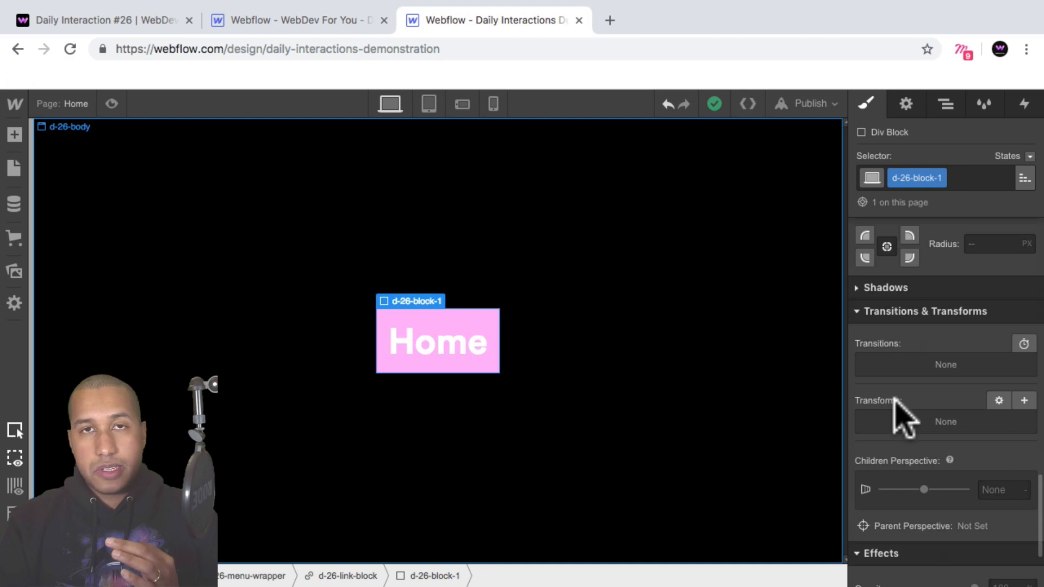
{"action": "left_click", "coordinate": [999, 402]}
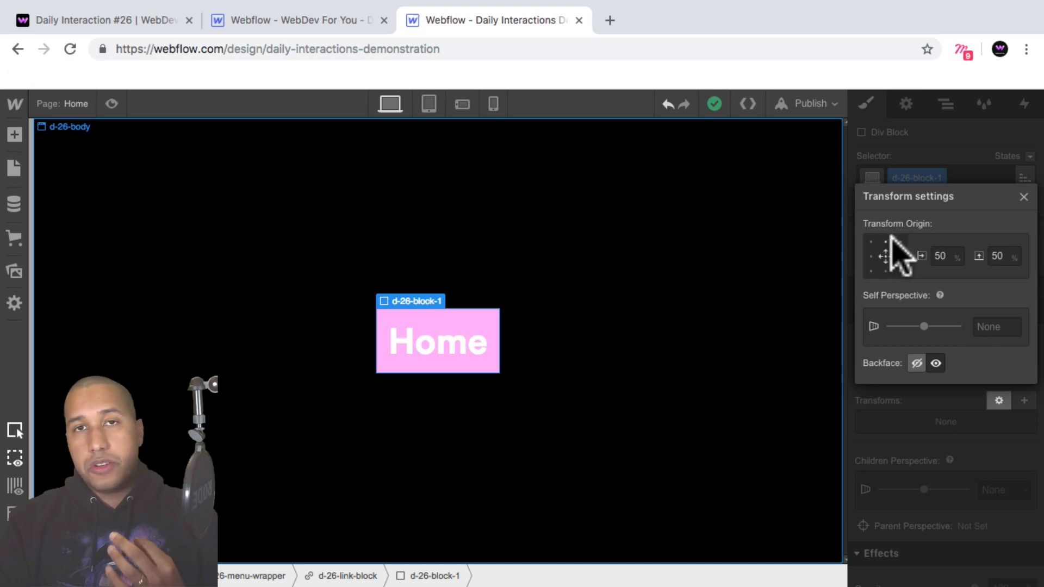
{"action": "left_click", "coordinate": [886, 271]}
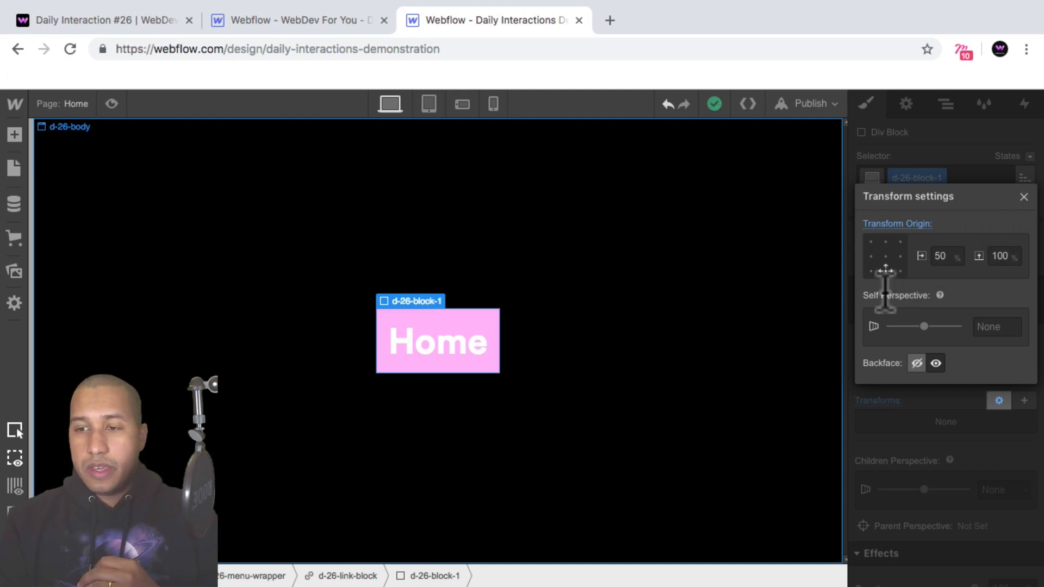
{"action": "left_click", "coordinate": [1024, 197]}
Set the transform origin of d-26-block-2 to bottom centre, 50% horizontal and 100% vertical
{"action": "left_click", "coordinate": [947, 104]}
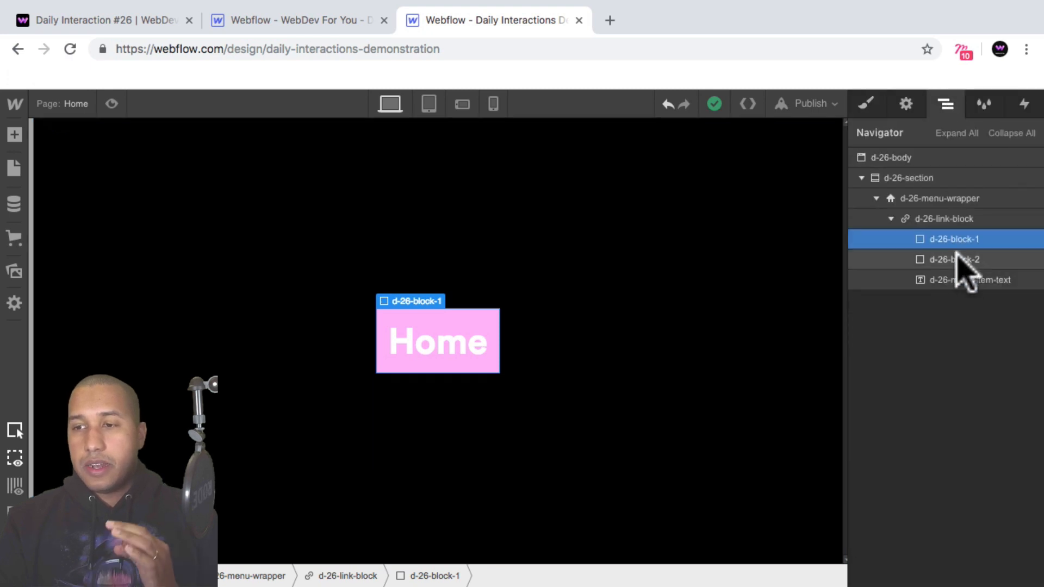
{"action": "left_click", "coordinate": [956, 260]}
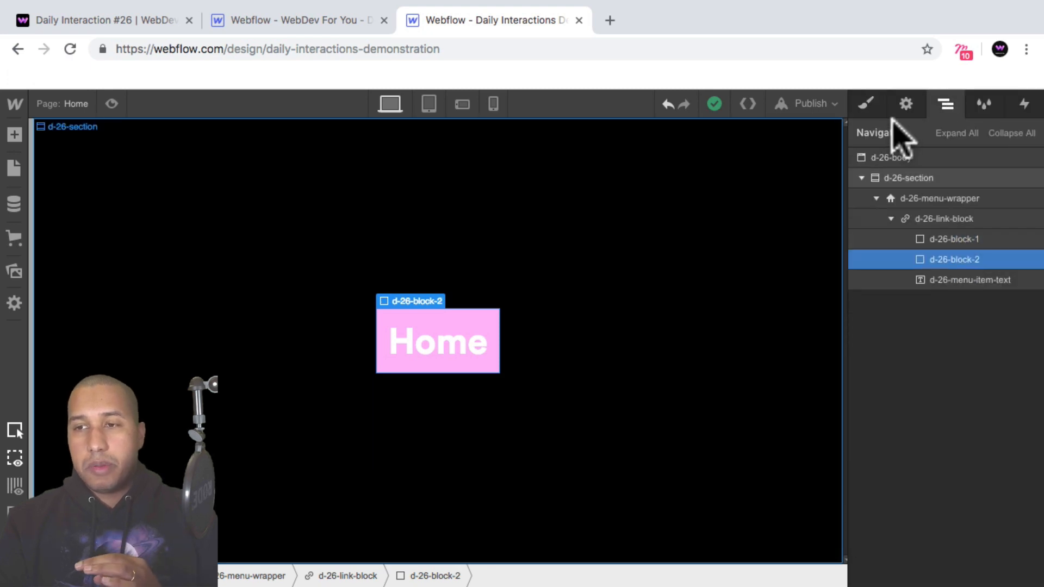
{"action": "left_click", "coordinate": [868, 103]}
{"action": "scroll", "coordinate": [968, 276], "scroll_direction": "down", "scroll_amount": 10}
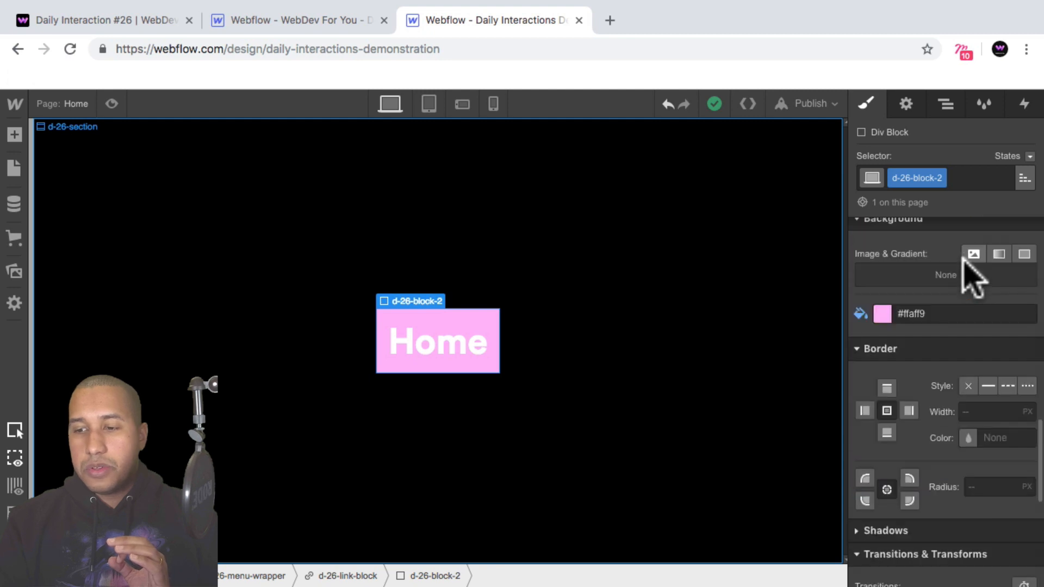
{"action": "scroll", "coordinate": [970, 277], "scroll_direction": "down", "scroll_amount": 5}
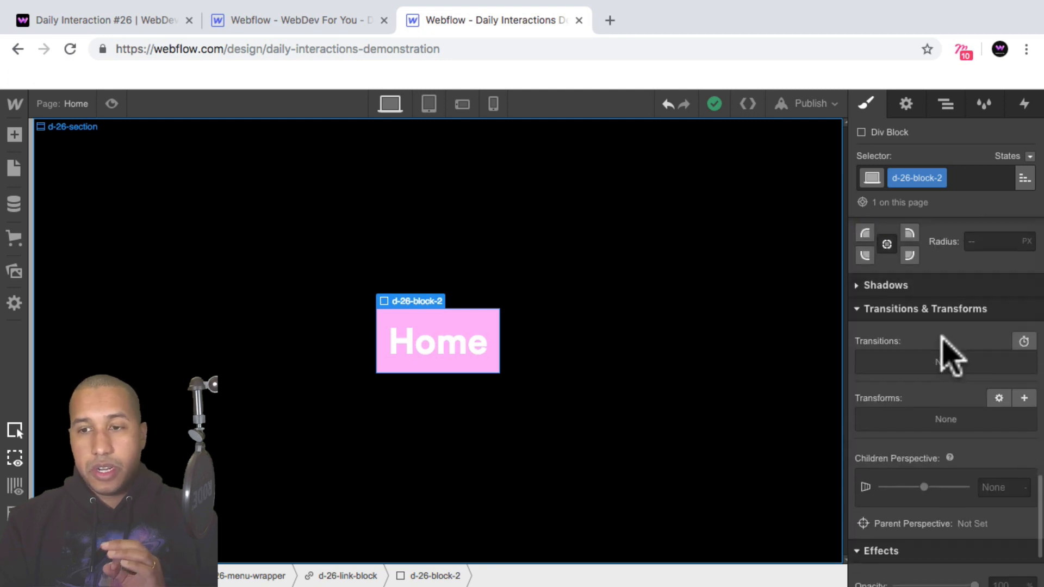
{"action": "scroll", "coordinate": [946, 348], "scroll_direction": "down", "scroll_amount": 1}
{"action": "left_click", "coordinate": [998, 388]}
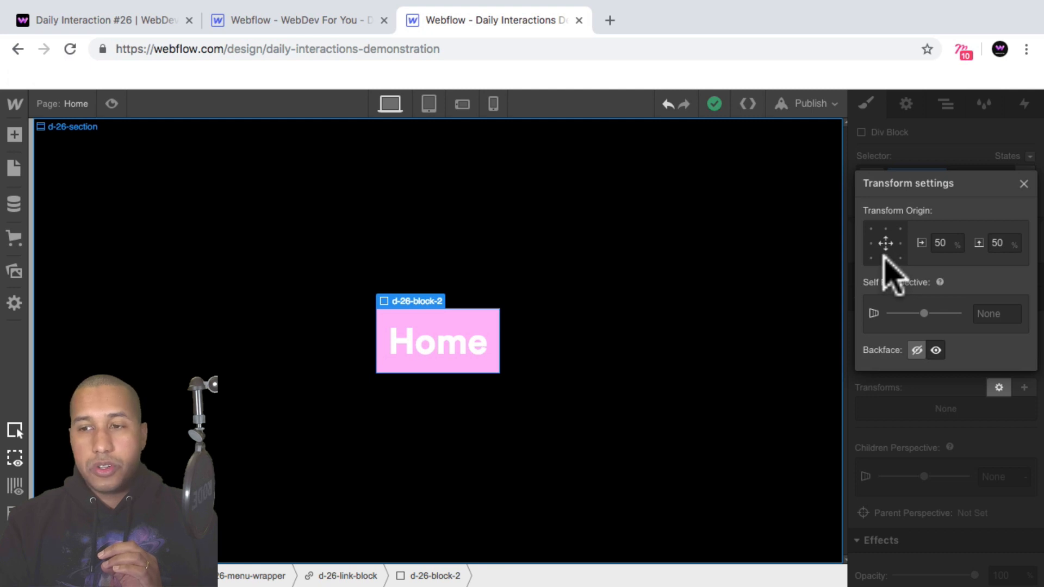
{"action": "left_click", "coordinate": [885, 257]}
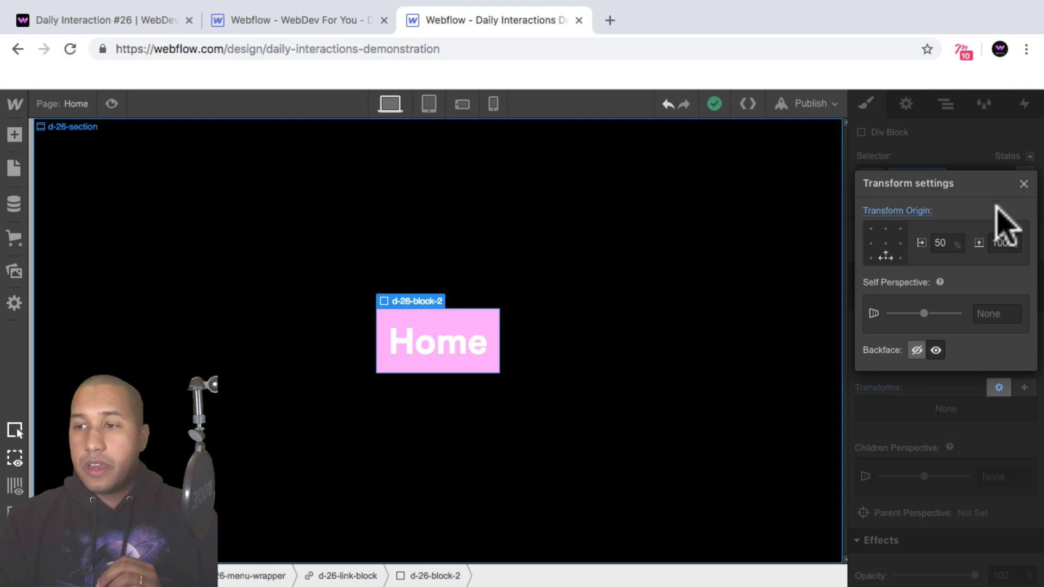
{"action": "left_click", "coordinate": [1024, 184]}
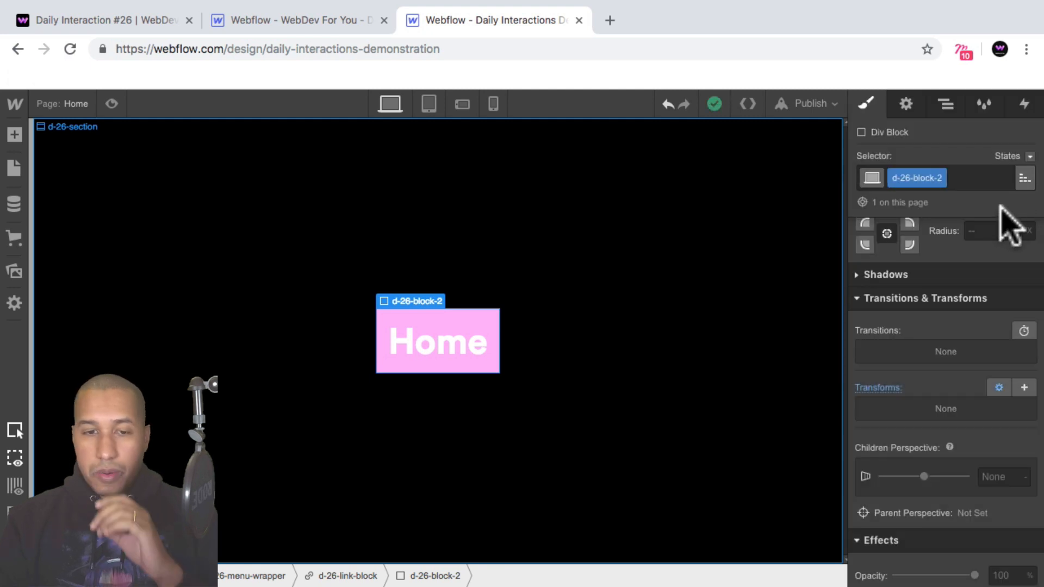
Review d-26-link-block and the two blocks and menu text nested inside it
{"action": "left_click", "coordinate": [946, 103]}
{"action": "left_click", "coordinate": [953, 220]}
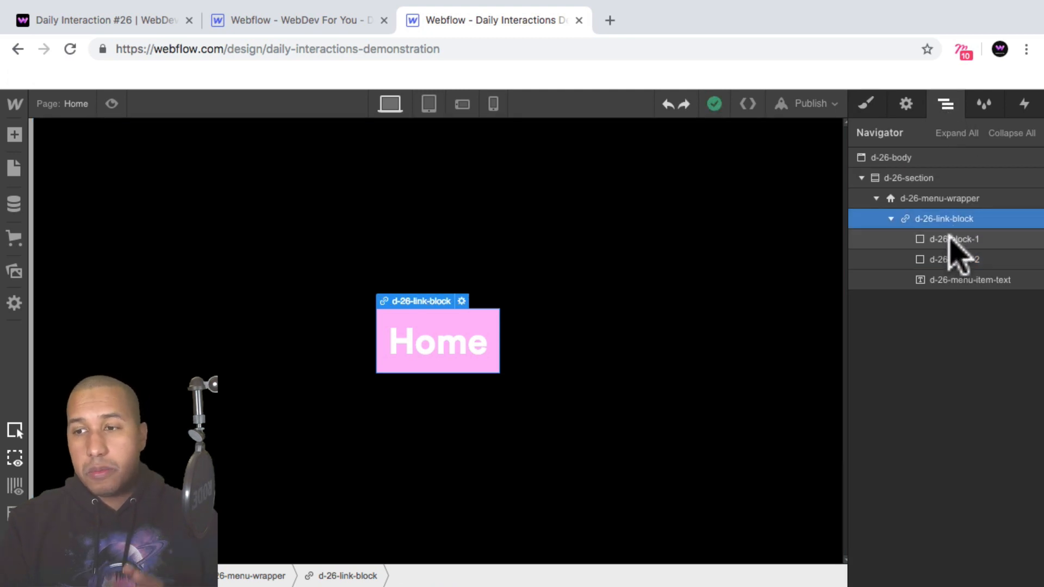
{"action": "left_click", "coordinate": [951, 238]}
{"action": "left_click", "coordinate": [962, 261]}
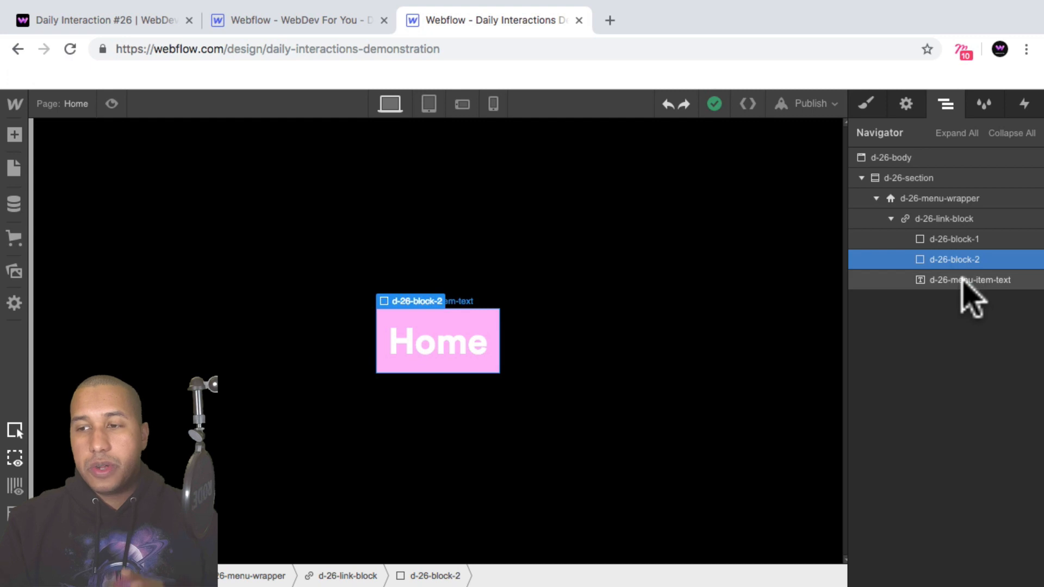
{"action": "left_click", "coordinate": [967, 281]}
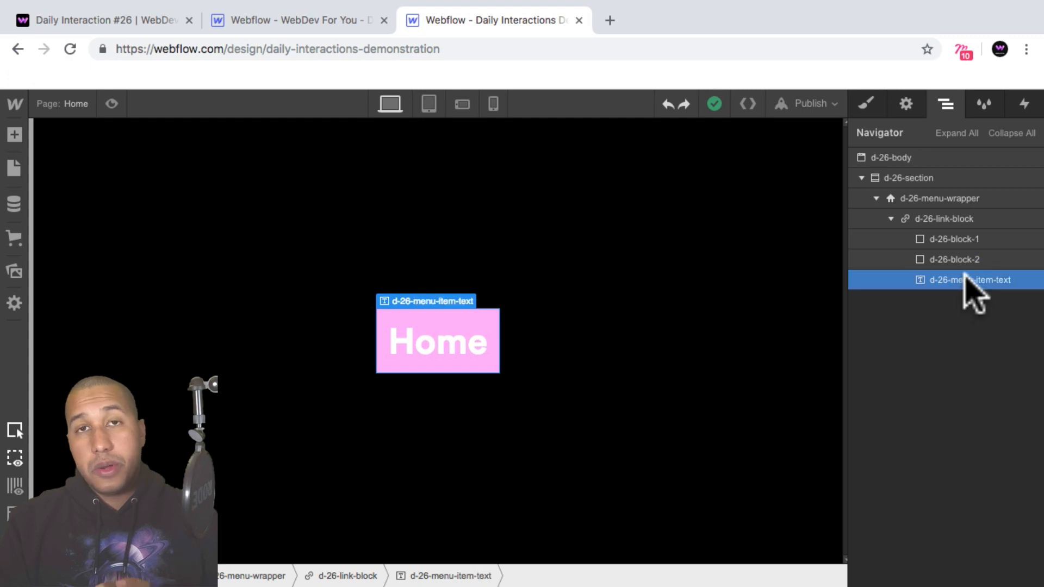
Copy d-26-link-block with its contents and paste three copies into d-26-menu-wrapper
{"action": "left_click", "coordinate": [890, 218]}
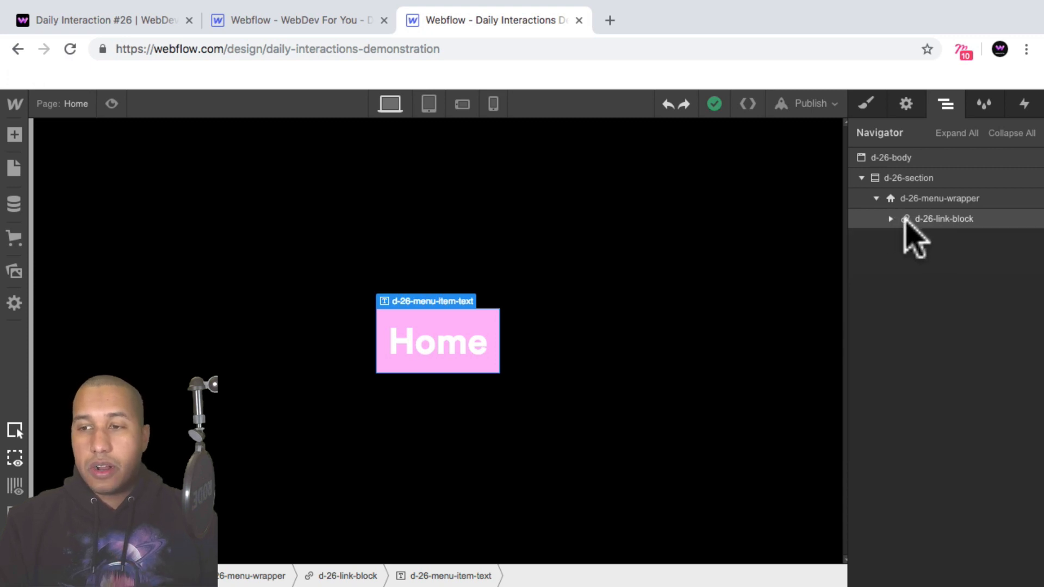
{"action": "left_click", "coordinate": [949, 219]}
{"action": "key", "text": "super+c"}
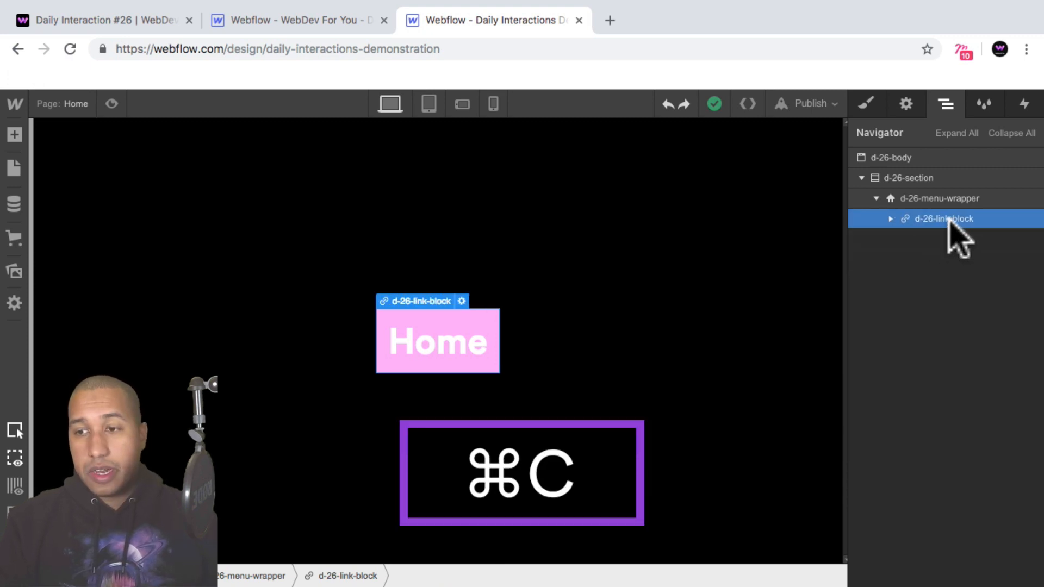
{"action": "left_click", "coordinate": [947, 199]}
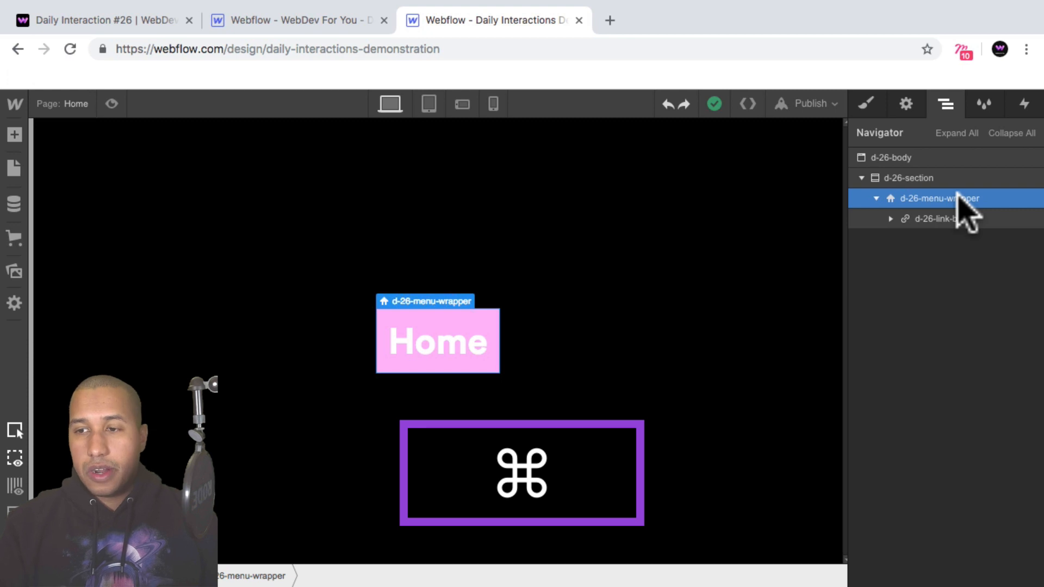
{"action": "key", "text": "super+v"}
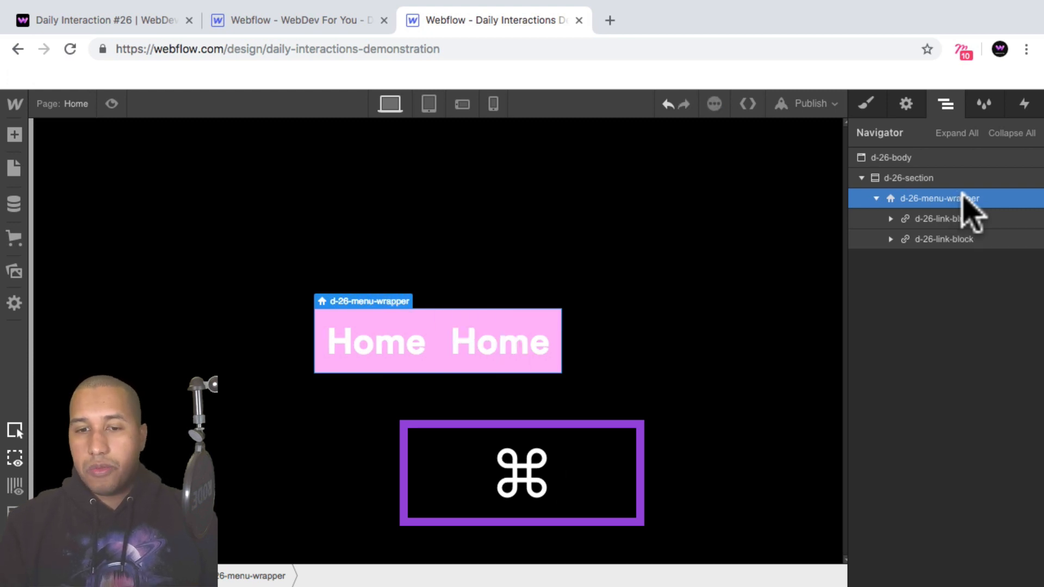
{"action": "key", "text": "super+v"}
{"action": "key", "text": "super+v"}
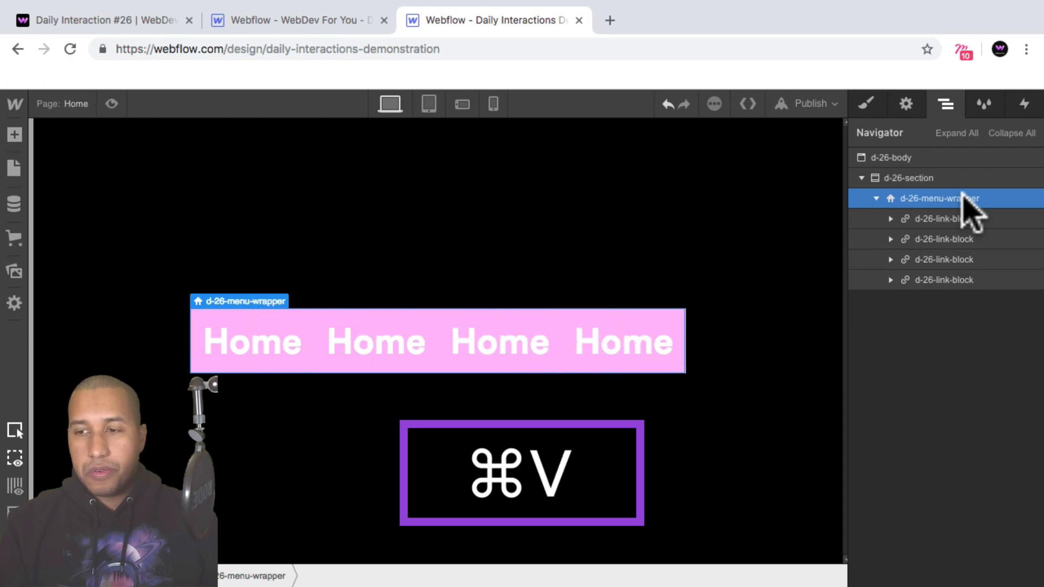
Paste one more link block into d-26-menu-wrapper and change the four copies' text to About, Services, Contact and Shop
{"action": "key", "text": "super+v"}
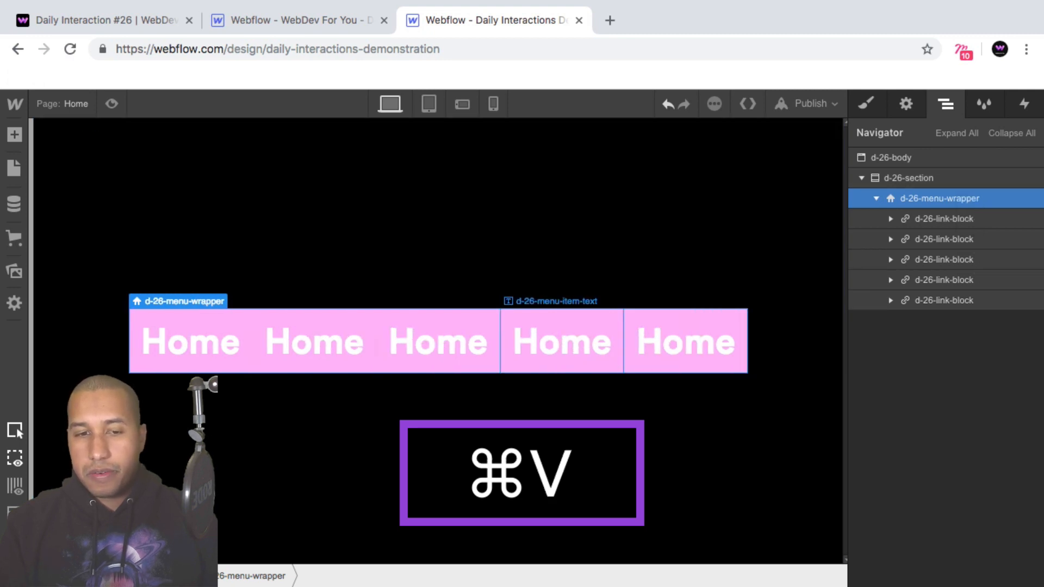
{"action": "double_click", "coordinate": [315, 344]}
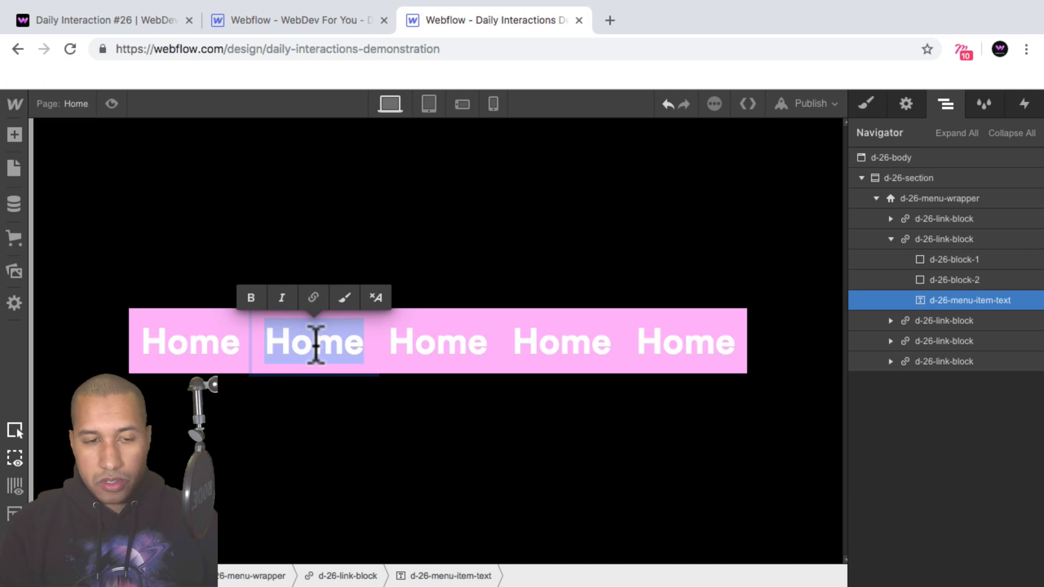
{"action": "type", "text": "About"}
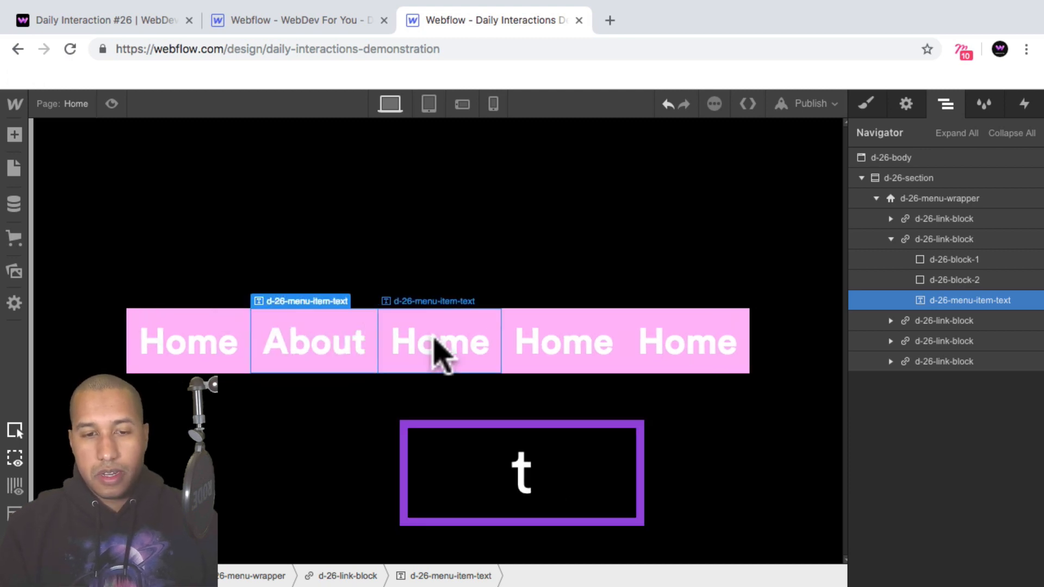
{"action": "double_click", "coordinate": [435, 341]}
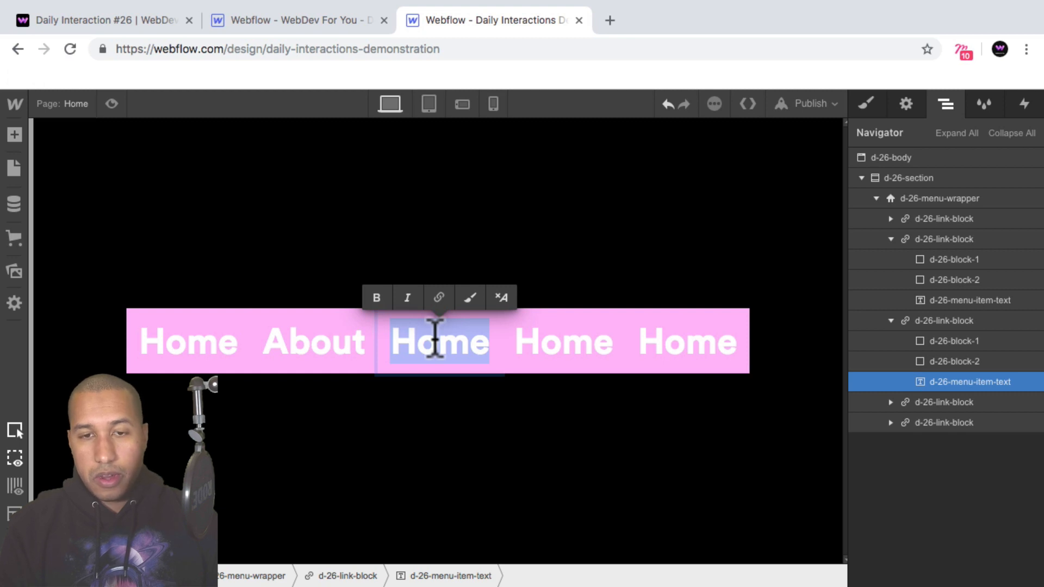
{"action": "type", "text": "Services"}
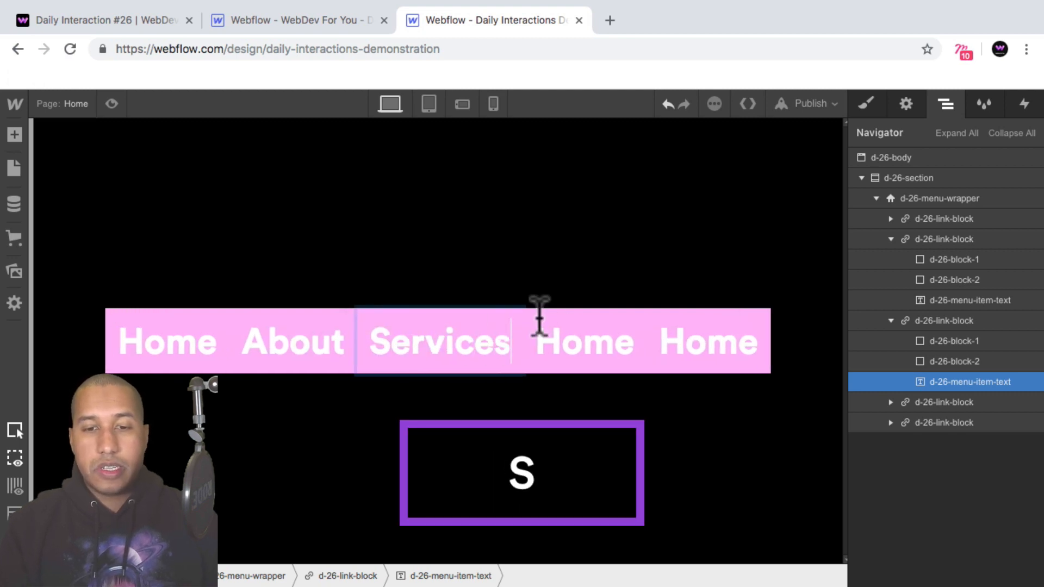
{"action": "left_click", "coordinate": [607, 351]}
{"action": "double_click", "coordinate": [602, 341]}
{"action": "type", "text": "Contact"}
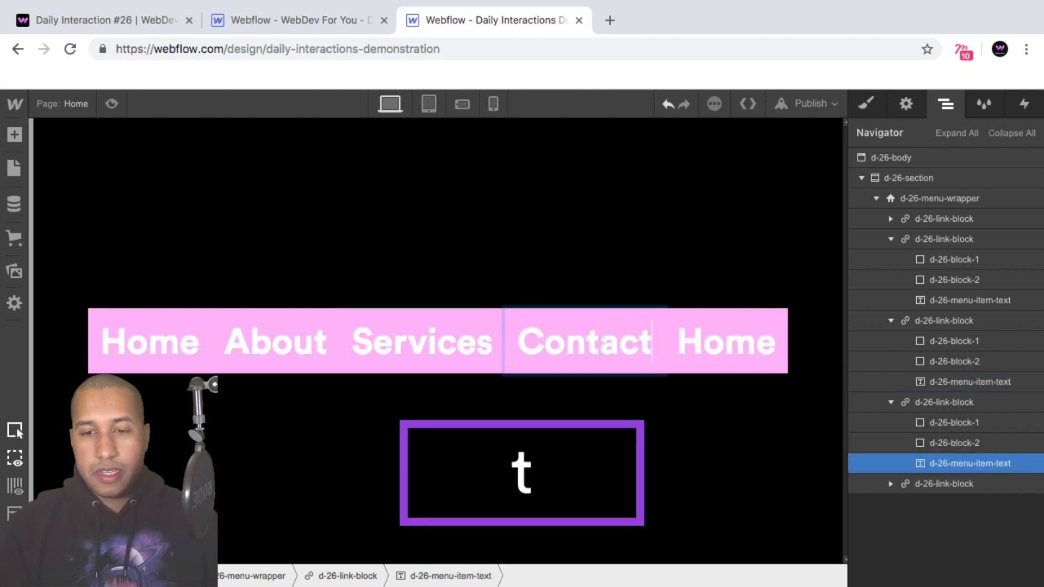
{"action": "double_click", "coordinate": [730, 343]}
{"action": "type", "text": "Shop"}
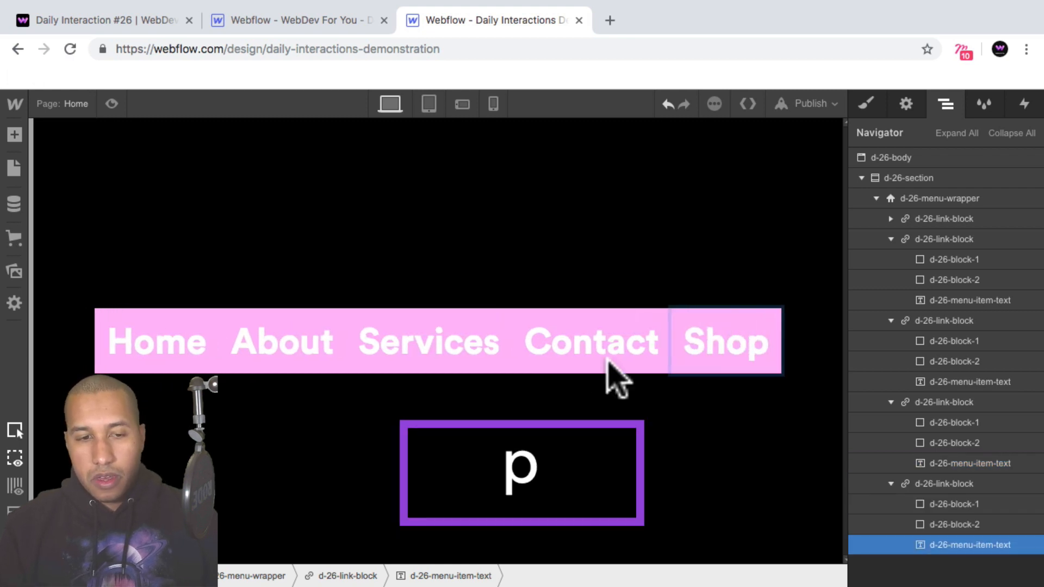
{"action": "key", "text": "Escape"}
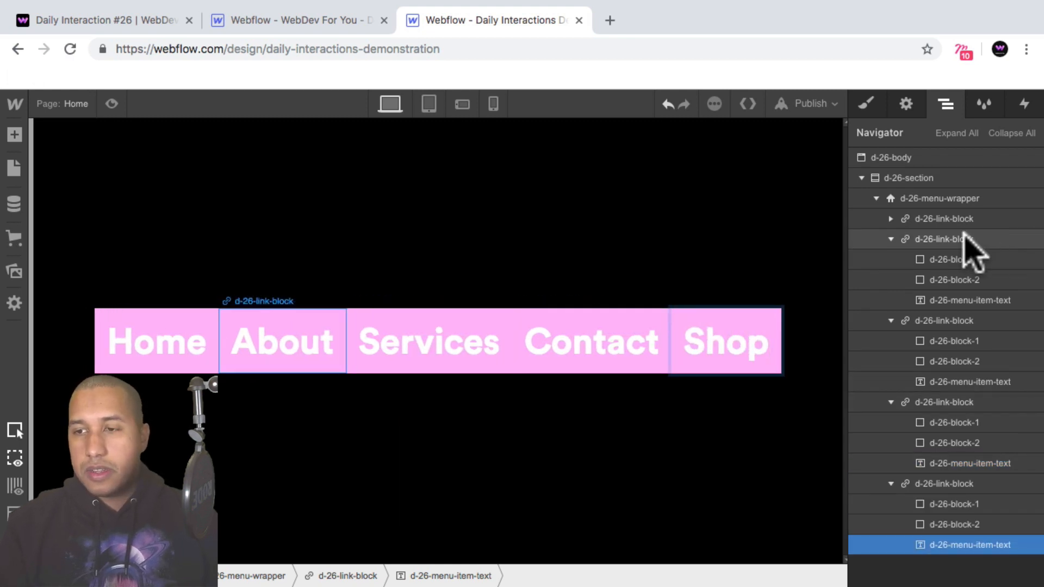
Examine the bordered menu items and their hover effect on the published Demo 26 page, and return to the Webflow project
{"action": "left_click", "coordinate": [891, 239]}
{"action": "left_click", "coordinate": [891, 239]}
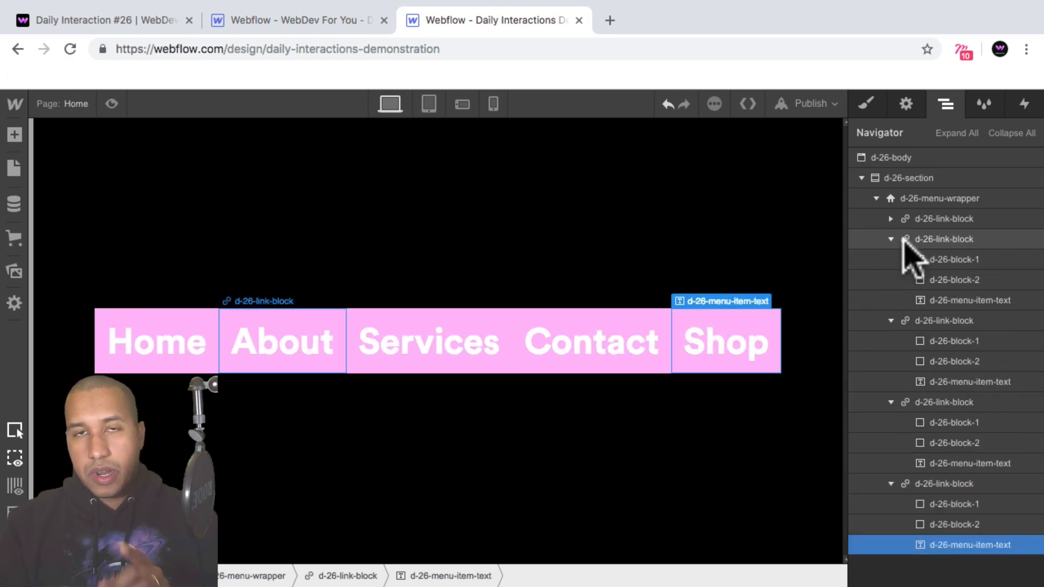
{"action": "left_click", "coordinate": [136, 19]}
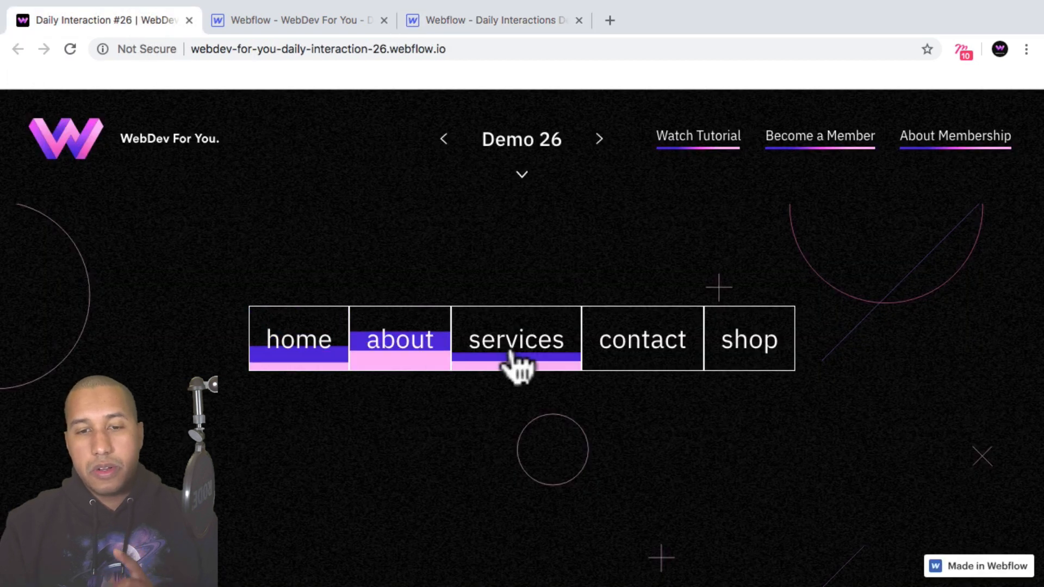
{"action": "left_click", "coordinate": [468, 21]}
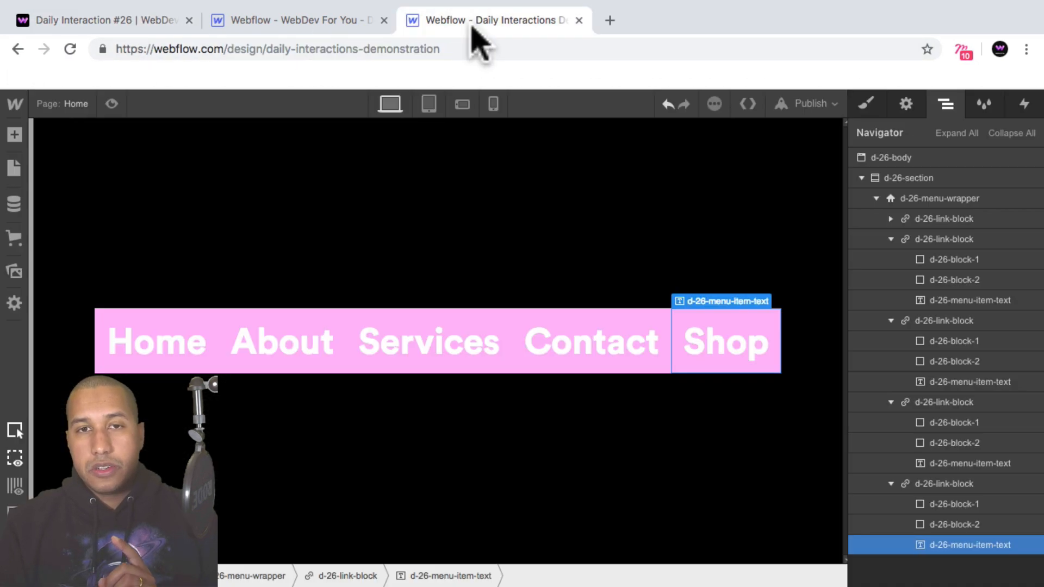
Give the d-26-menu-item-text class a solid 1 px white border on all sides and preview the menu
{"action": "left_click", "coordinate": [956, 301]}
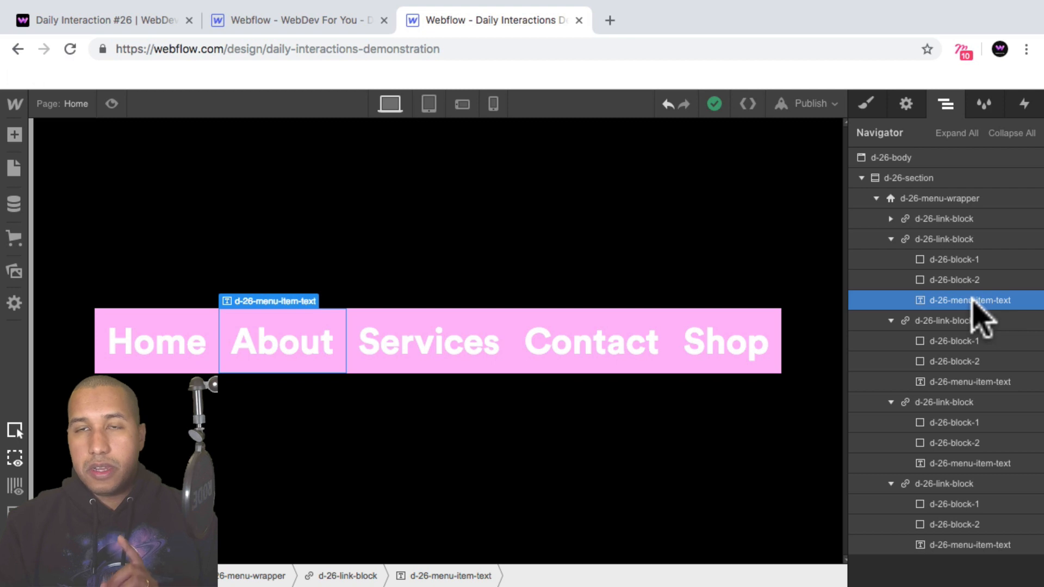
{"action": "left_click", "coordinate": [867, 104]}
{"action": "scroll", "coordinate": [1025, 443], "scroll_direction": "down", "scroll_amount": 10}
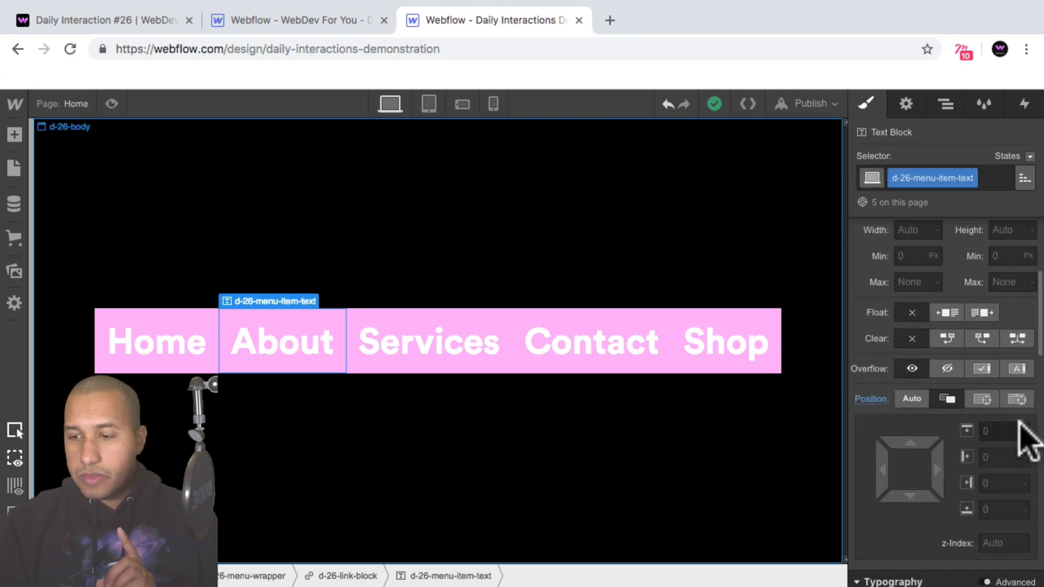
{"action": "scroll", "coordinate": [1026, 442], "scroll_direction": "down", "scroll_amount": 6}
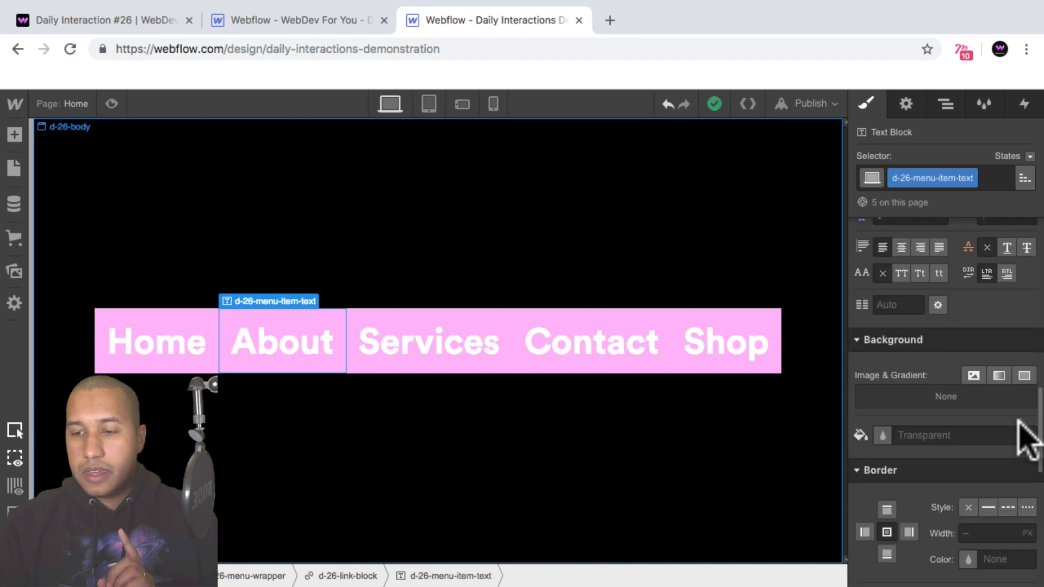
{"action": "scroll", "coordinate": [906, 435], "scroll_direction": "down", "scroll_amount": 1}
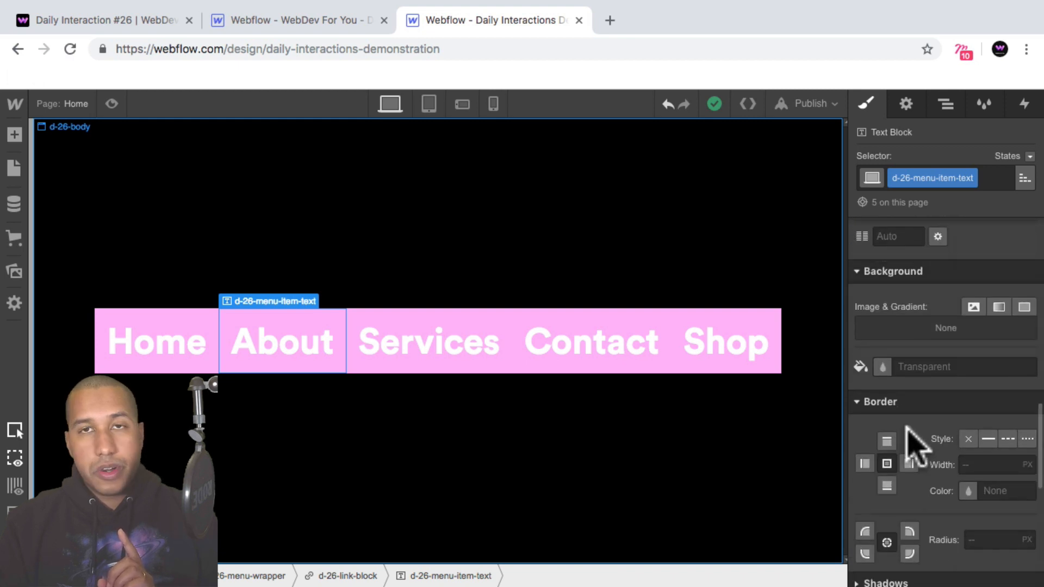
{"action": "left_click", "coordinate": [989, 439]}
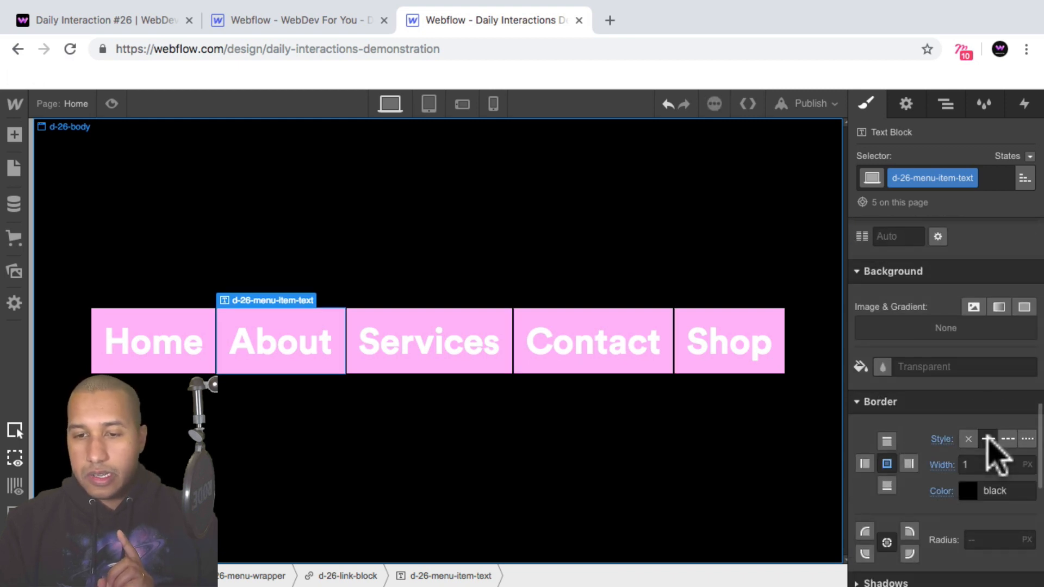
{"action": "left_click", "coordinate": [972, 492]}
{"action": "left_click", "coordinate": [889, 412]}
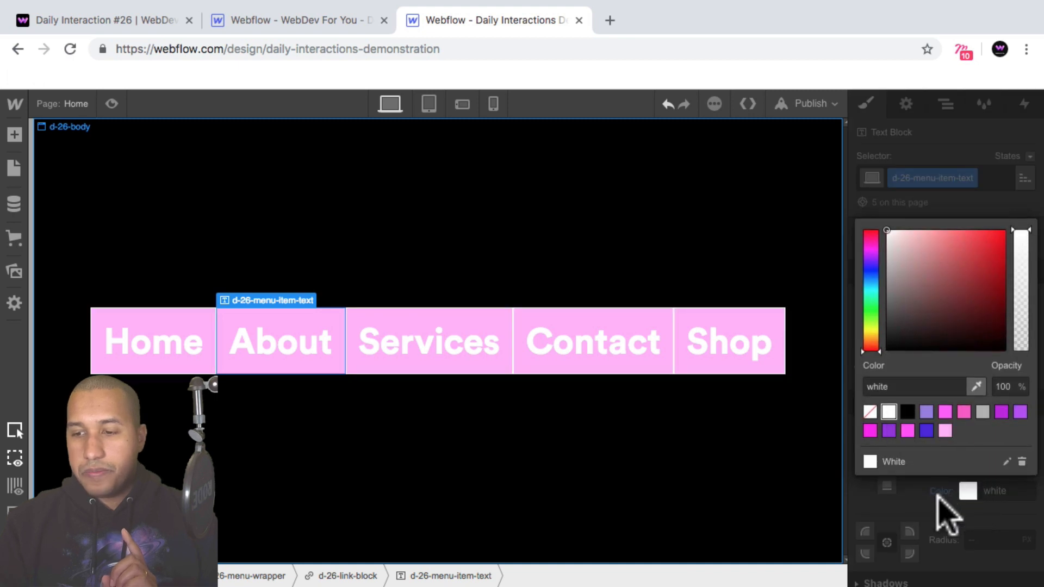
{"action": "left_click", "coordinate": [945, 515]}
{"action": "left_click", "coordinate": [112, 103]}
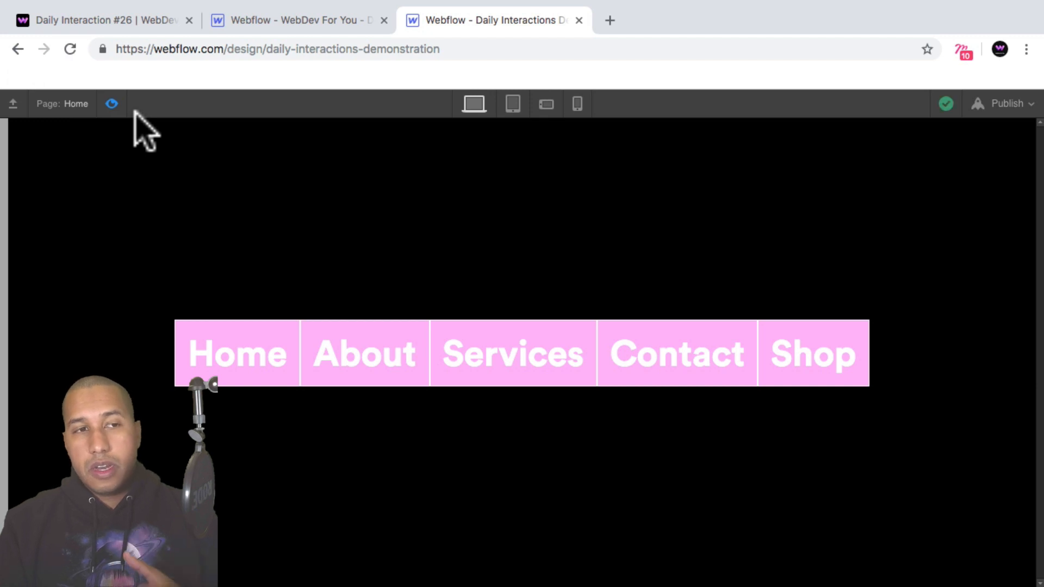
{"action": "left_click", "coordinate": [111, 103]}
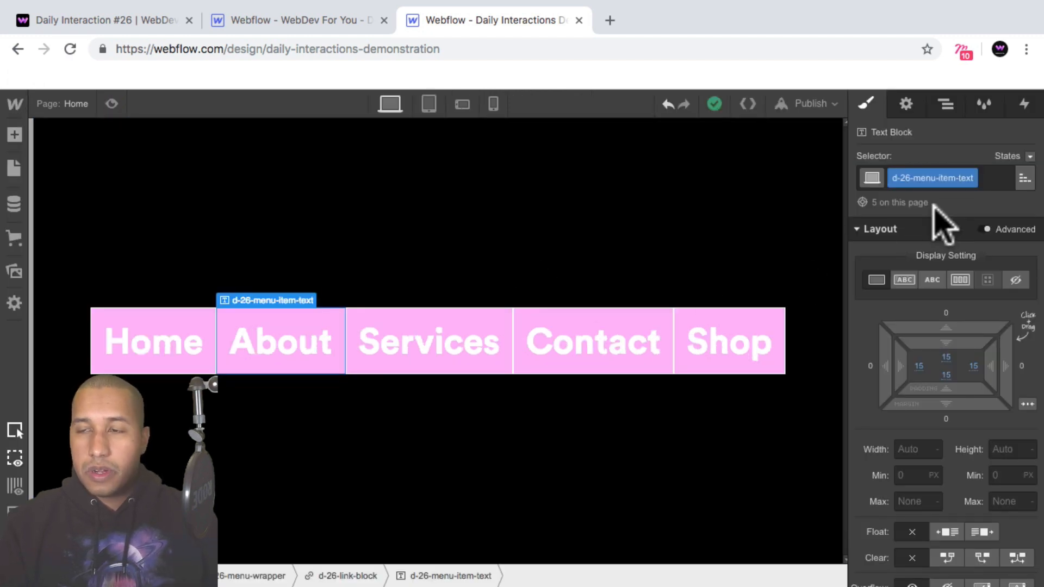
Collapse the whole element tree and reopen it down to the contents of the first d-26-link-block only
{"action": "left_click", "coordinate": [946, 104]}
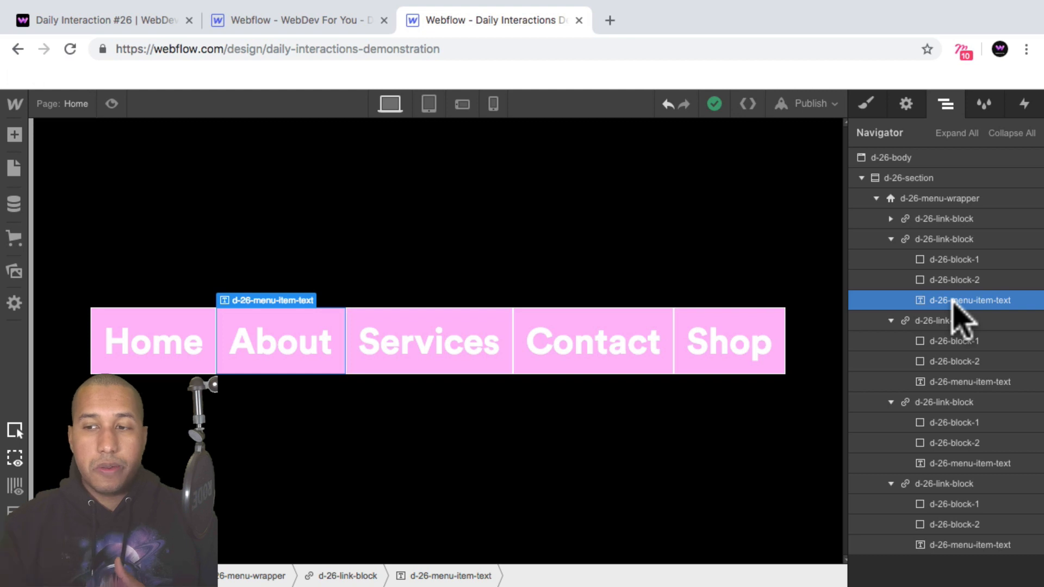
{"action": "left_click", "coordinate": [891, 238]}
{"action": "left_click", "coordinate": [1013, 133]}
{"action": "left_click", "coordinate": [862, 178]}
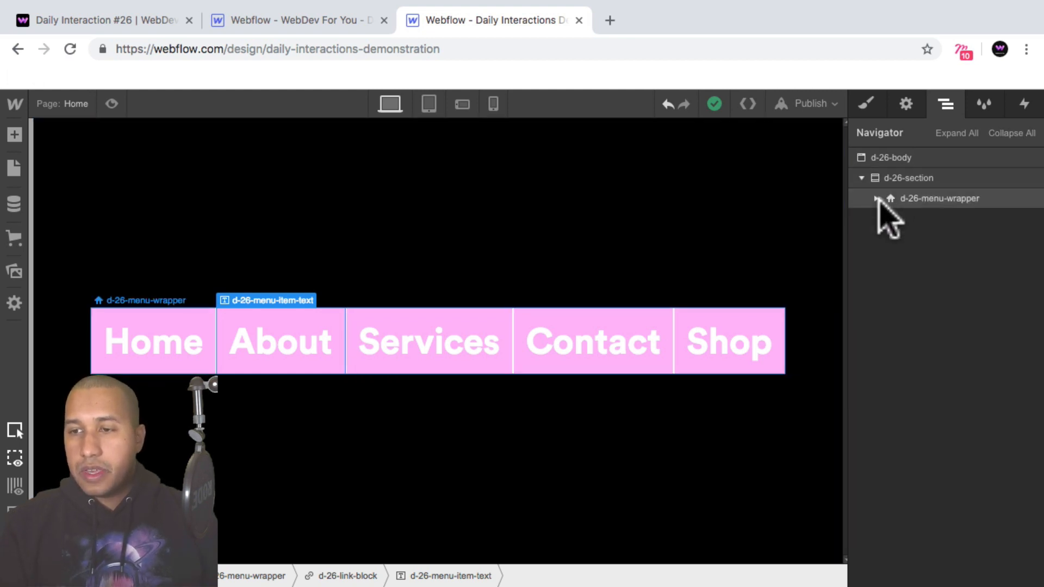
{"action": "left_click", "coordinate": [876, 199]}
{"action": "left_click", "coordinate": [998, 219]}
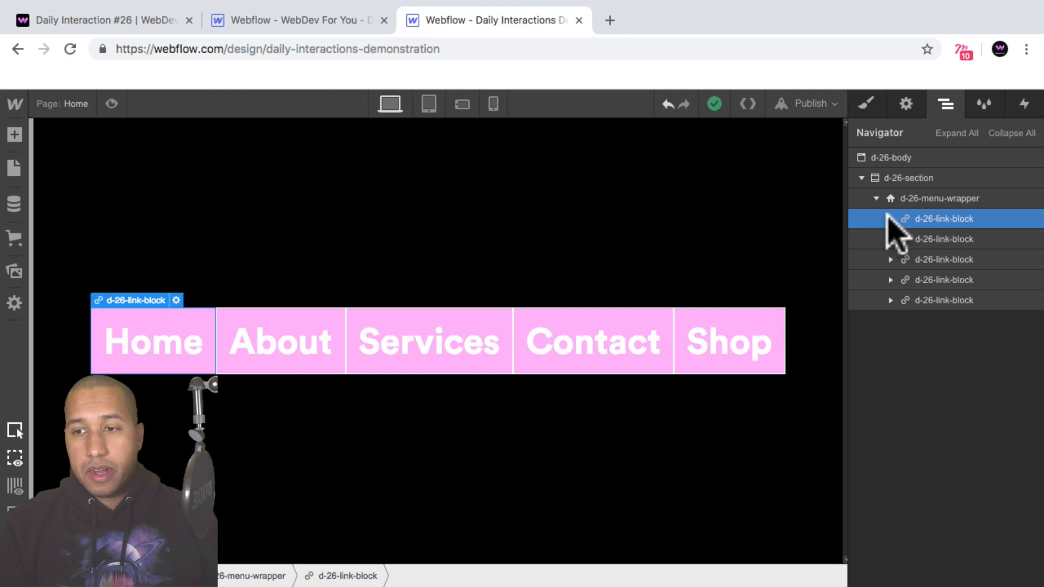
{"action": "left_click", "coordinate": [891, 218]}
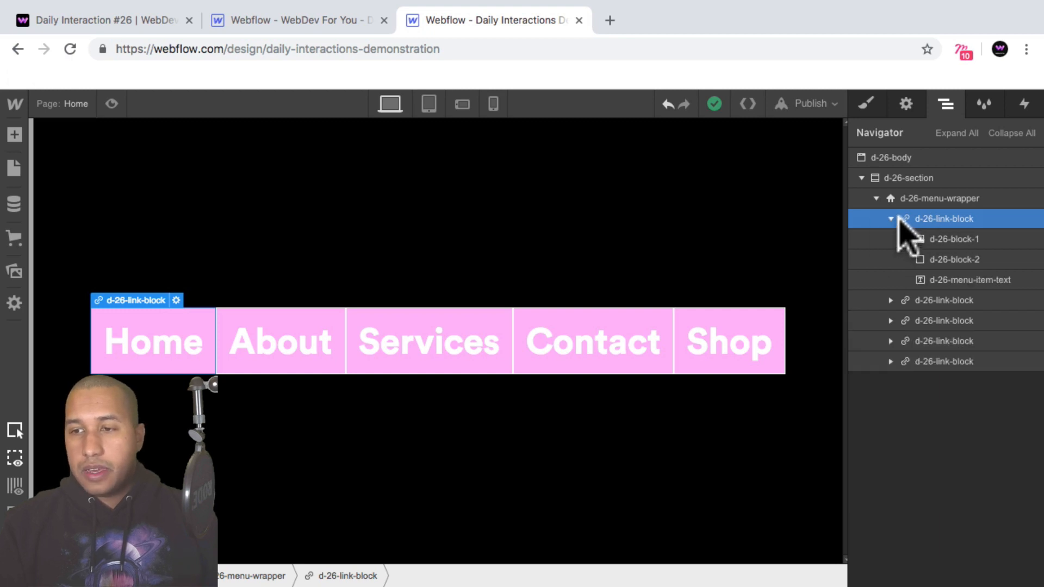
Add a Mouse Hover element trigger to the Home item's d-26-menu-item-text
{"action": "left_click", "coordinate": [956, 279]}
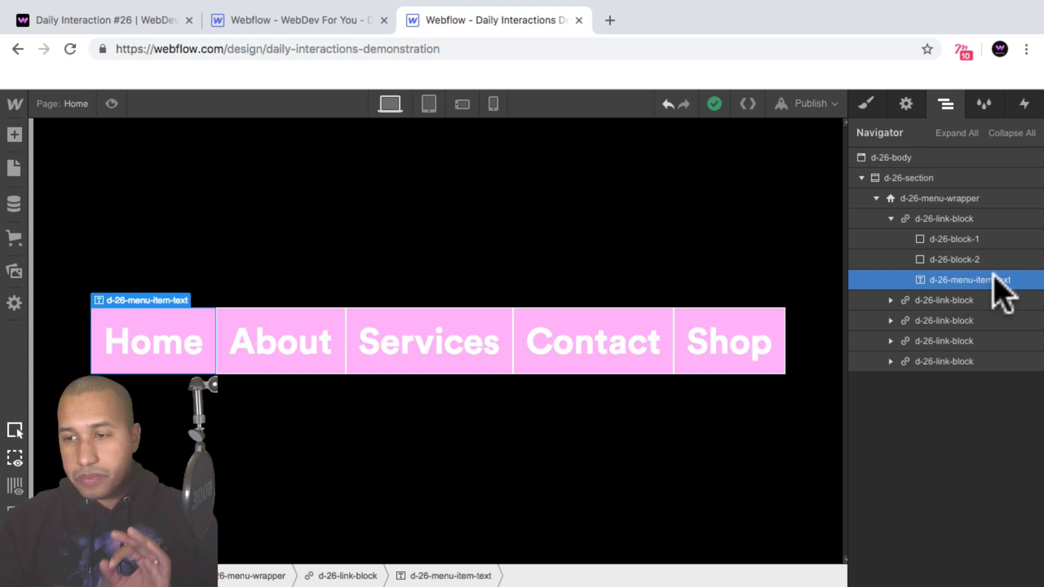
{"action": "left_click", "coordinate": [1025, 103]}
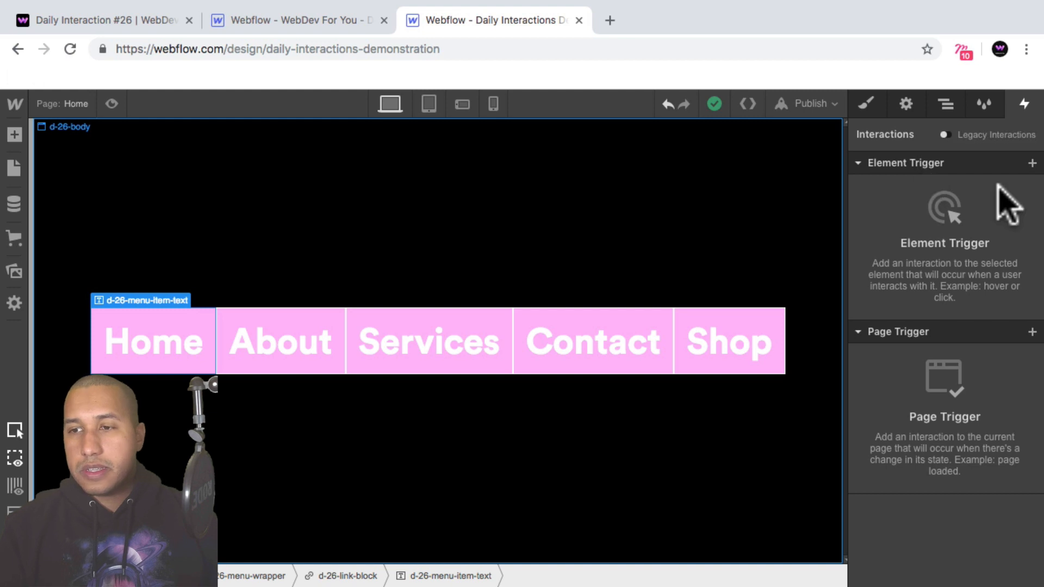
{"action": "left_click", "coordinate": [1031, 163]}
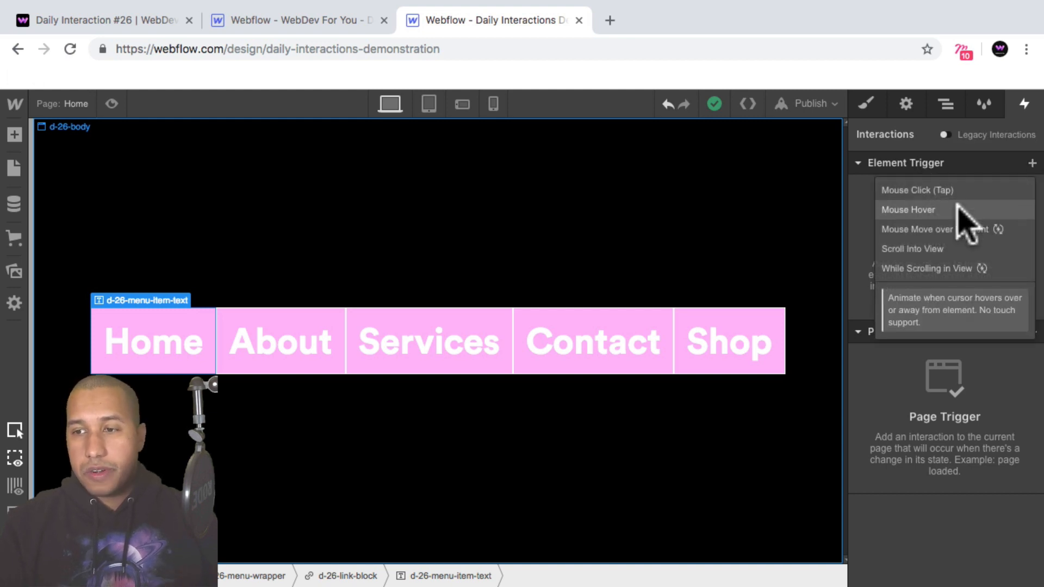
{"action": "left_click", "coordinate": [919, 210]}
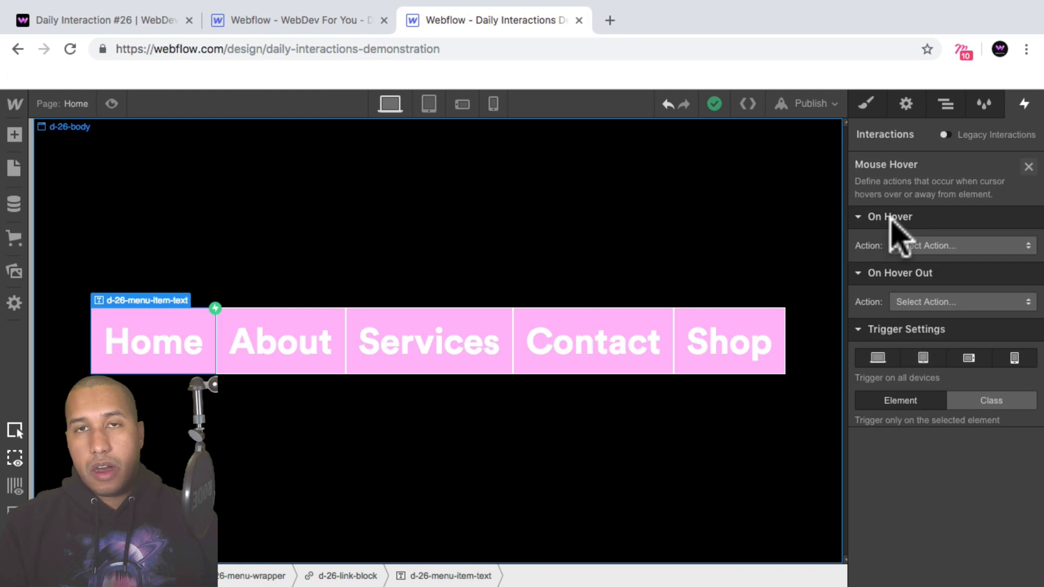
Set the On Hover action to Start an Animation and create a timed animation named d-26-mouse-in
{"action": "left_click", "coordinate": [928, 245]}
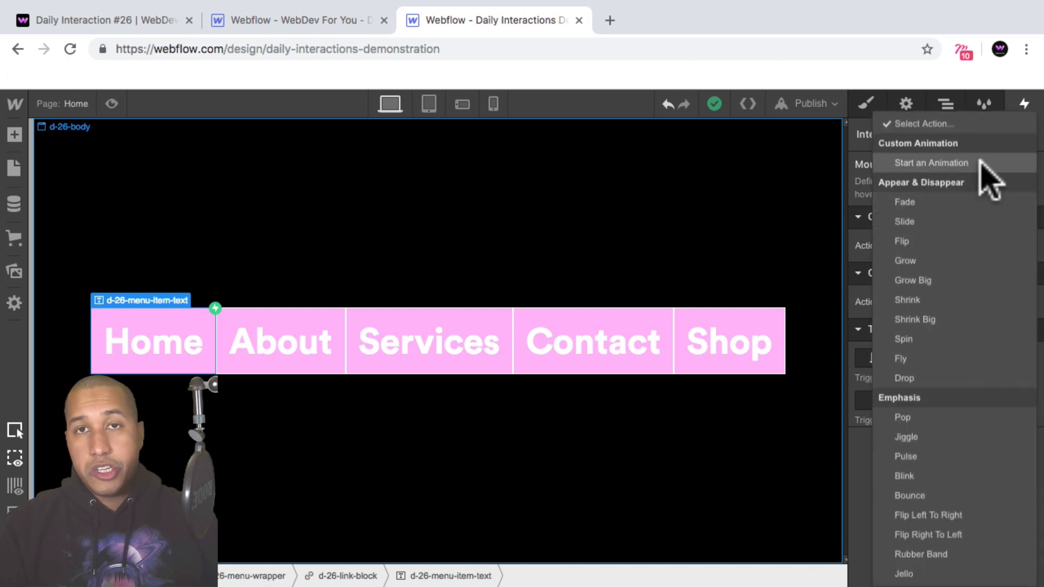
{"action": "left_click", "coordinate": [981, 162]}
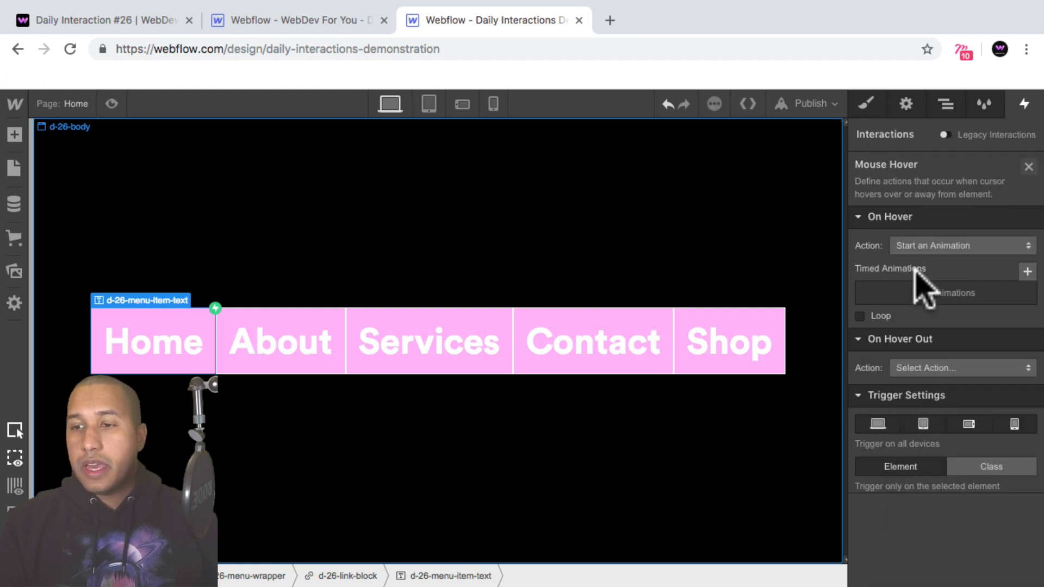
{"action": "left_click", "coordinate": [1028, 272]}
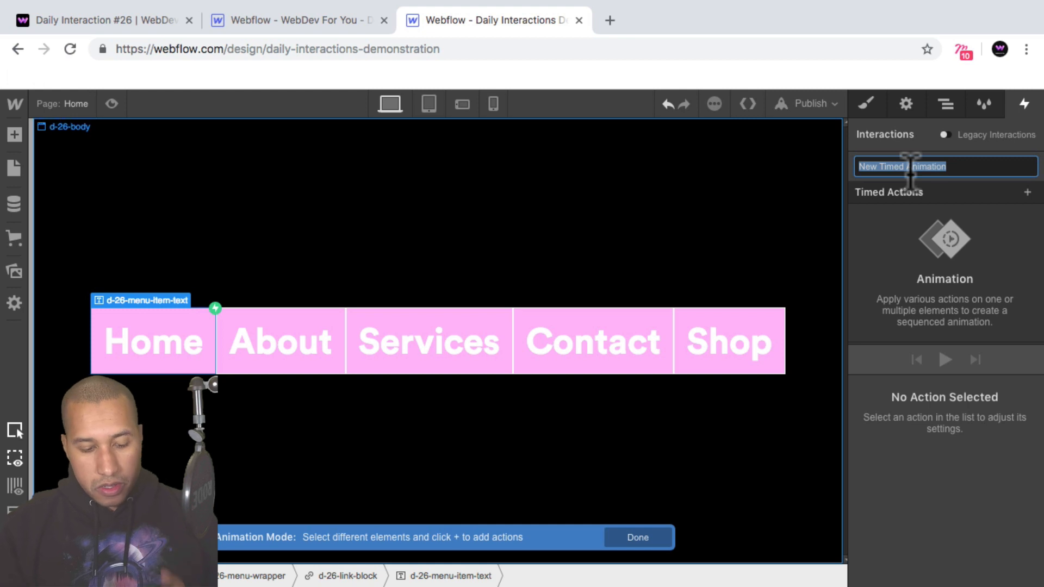
{"action": "type", "text": "d-26-"}
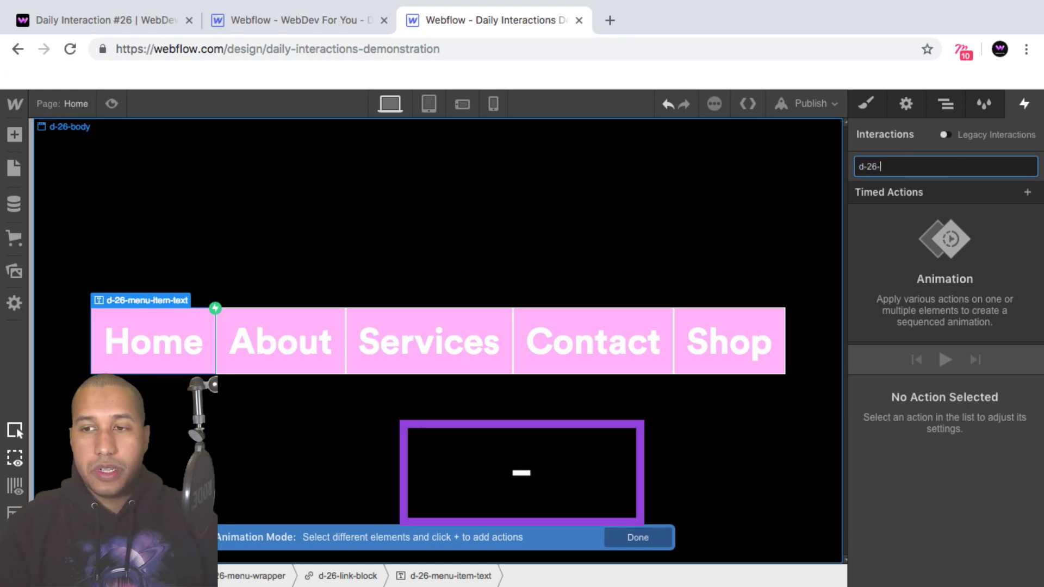
{"action": "type", "text": "mouse-in"}
{"action": "key", "text": "Return"}
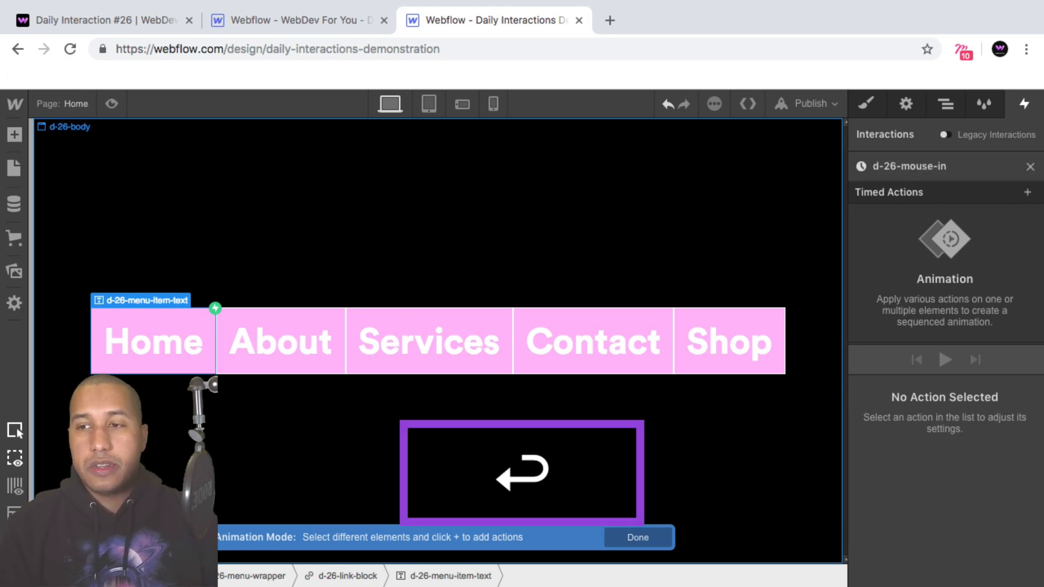
Add a Scale action for the first link block's d-26-block-1 to the d-26-mouse-in animation
{"action": "left_click", "coordinate": [947, 106]}
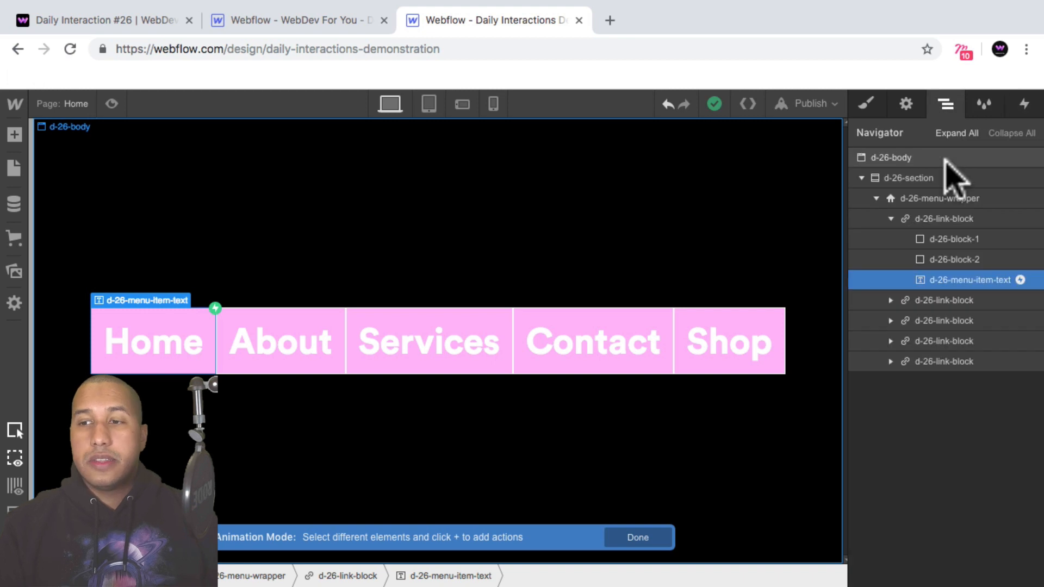
{"action": "left_click", "coordinate": [976, 239]}
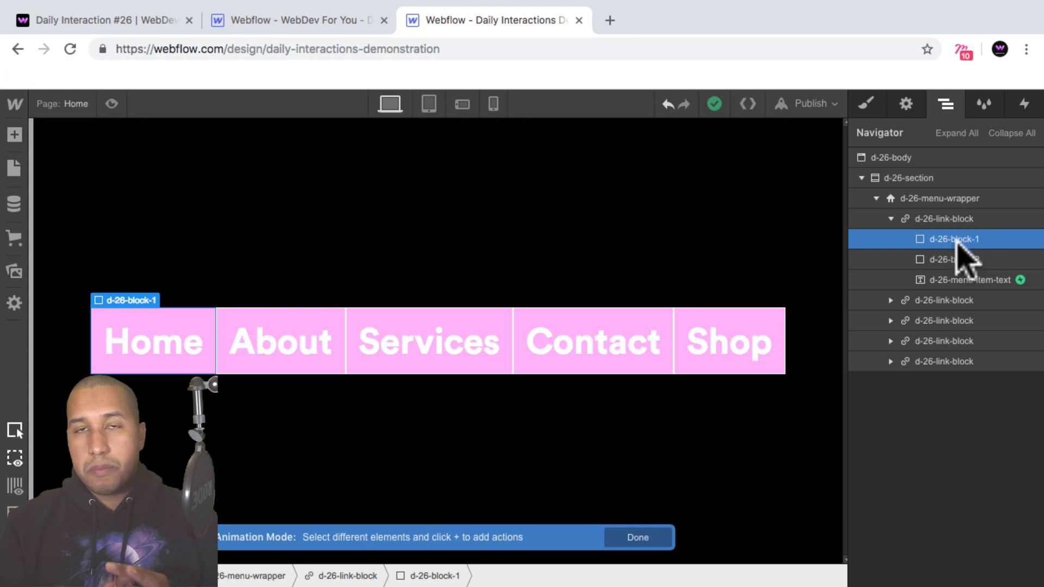
{"action": "left_click", "coordinate": [1025, 103]}
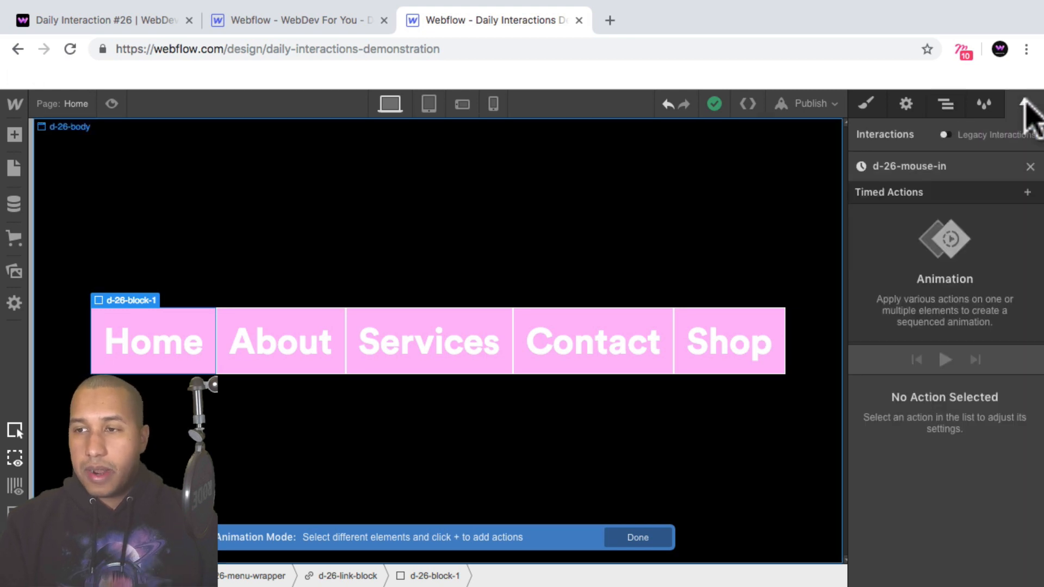
{"action": "left_click", "coordinate": [1027, 192]}
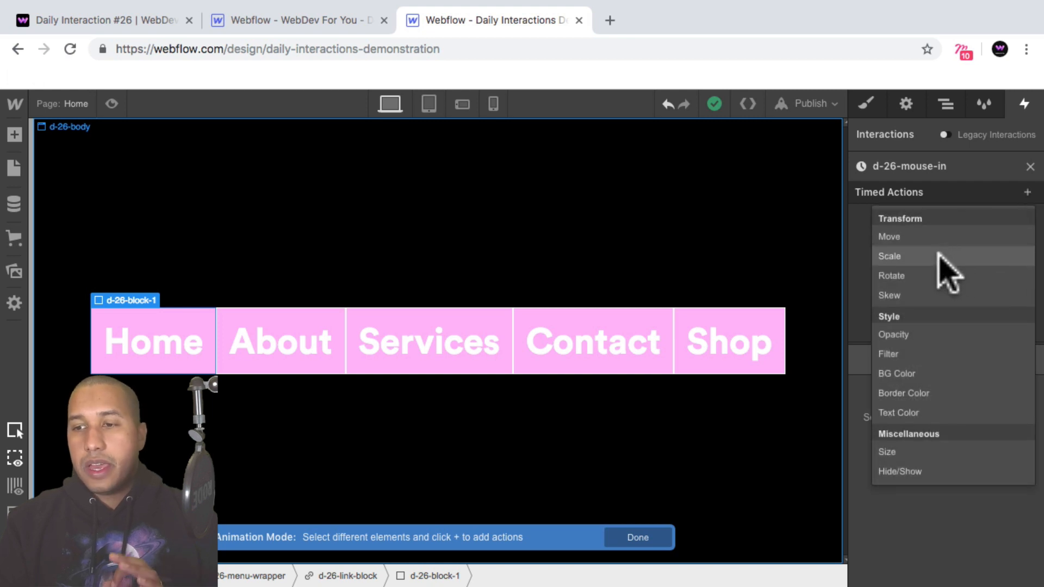
{"action": "left_click", "coordinate": [939, 254]}
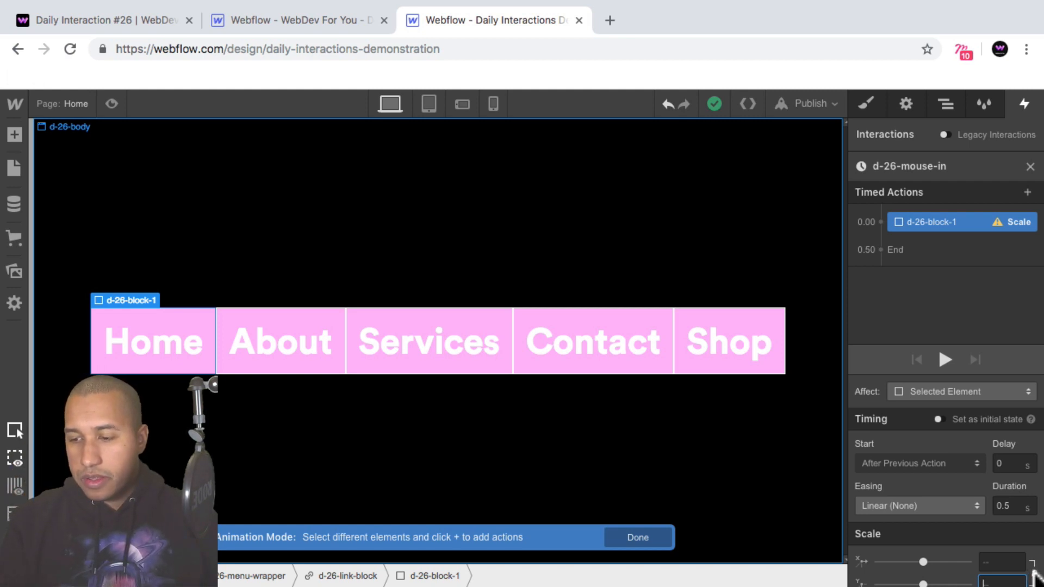
Unlink the scale axes, set d-26-block-1's Y scale to 0 and make the action its initial state
{"action": "left_click", "coordinate": [1034, 578]}
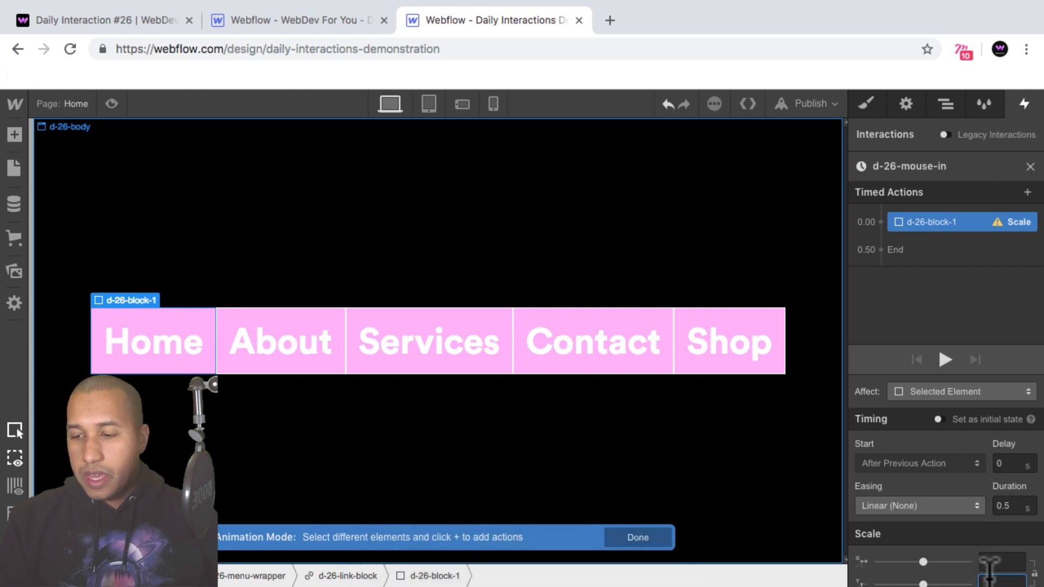
{"action": "type", "text": "0"}
{"action": "key", "text": "Return"}
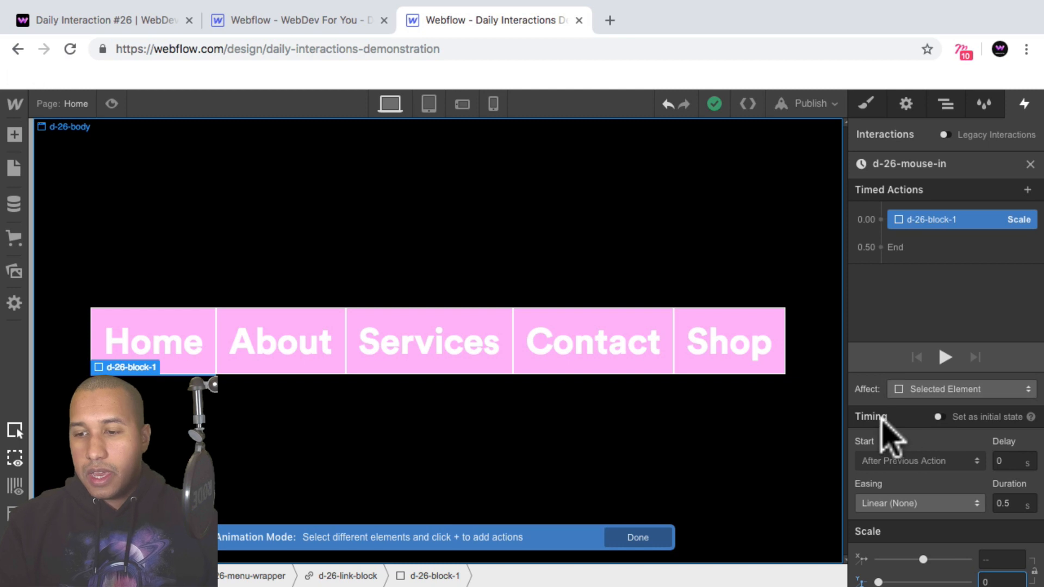
{"action": "left_click", "coordinate": [939, 416]}
{"action": "left_click", "coordinate": [938, 416]}
{"action": "left_click", "coordinate": [938, 416]}
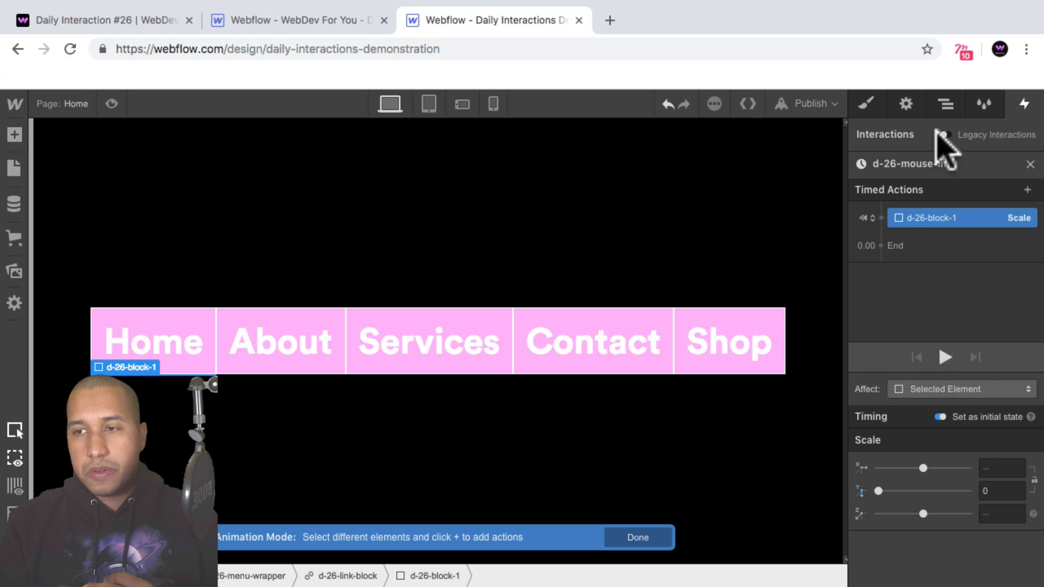
Add a Scale action for the first link block's d-26-block-2 after the initial-state action
{"action": "left_click", "coordinate": [946, 104]}
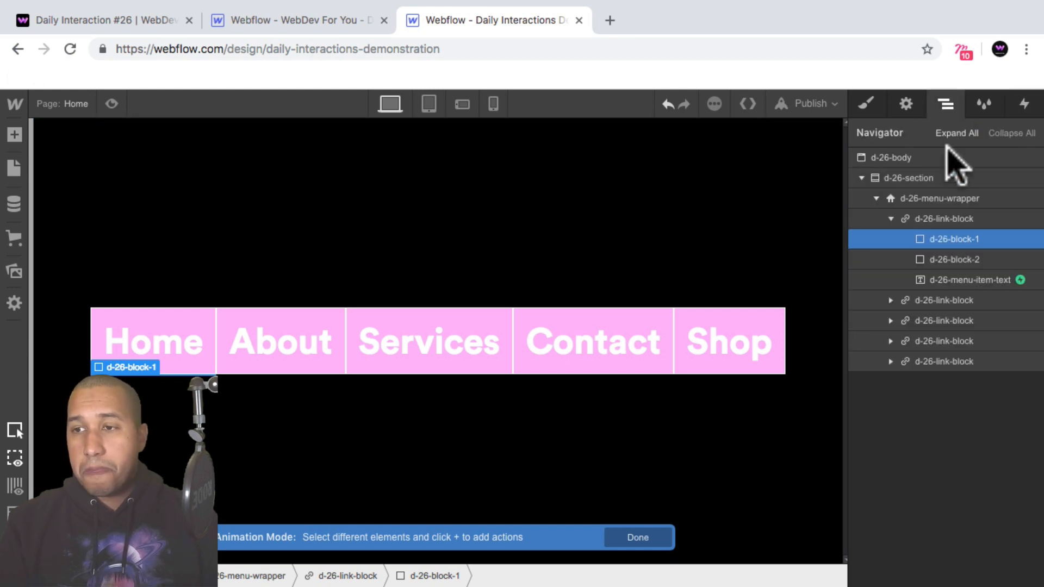
{"action": "left_click", "coordinate": [953, 260]}
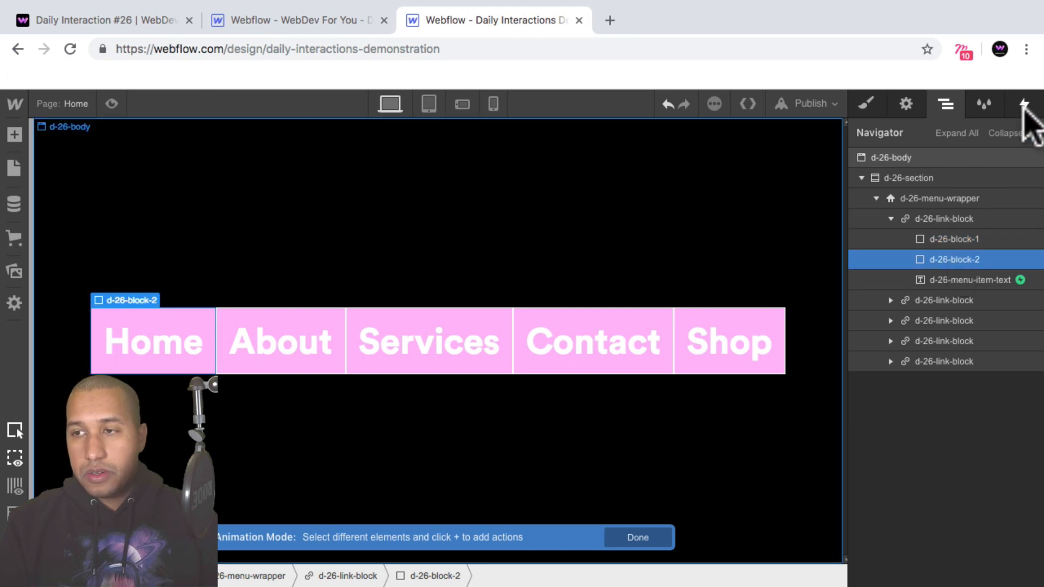
{"action": "left_click", "coordinate": [1025, 103]}
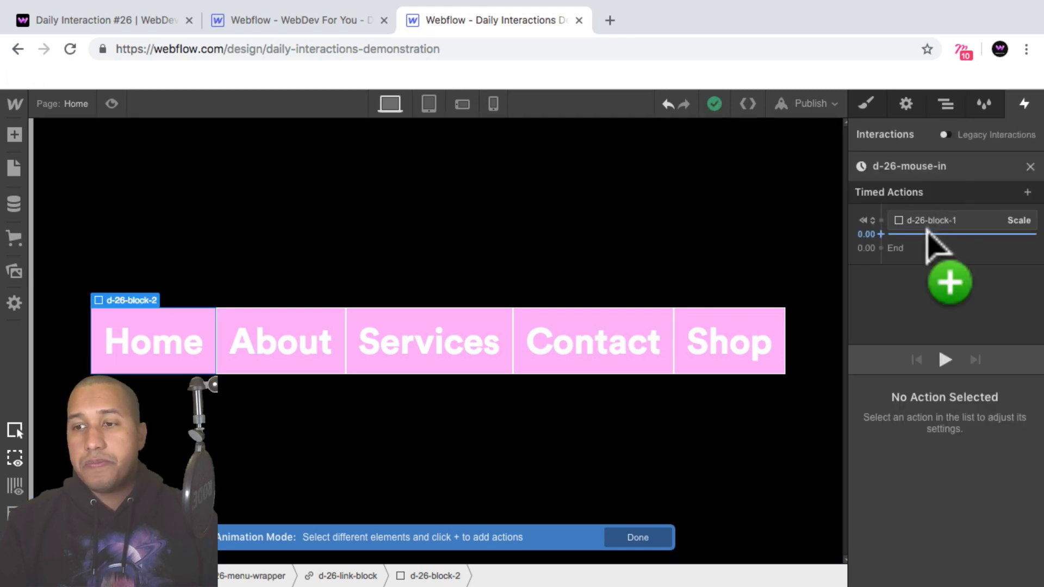
{"action": "left_click", "coordinate": [928, 232]}
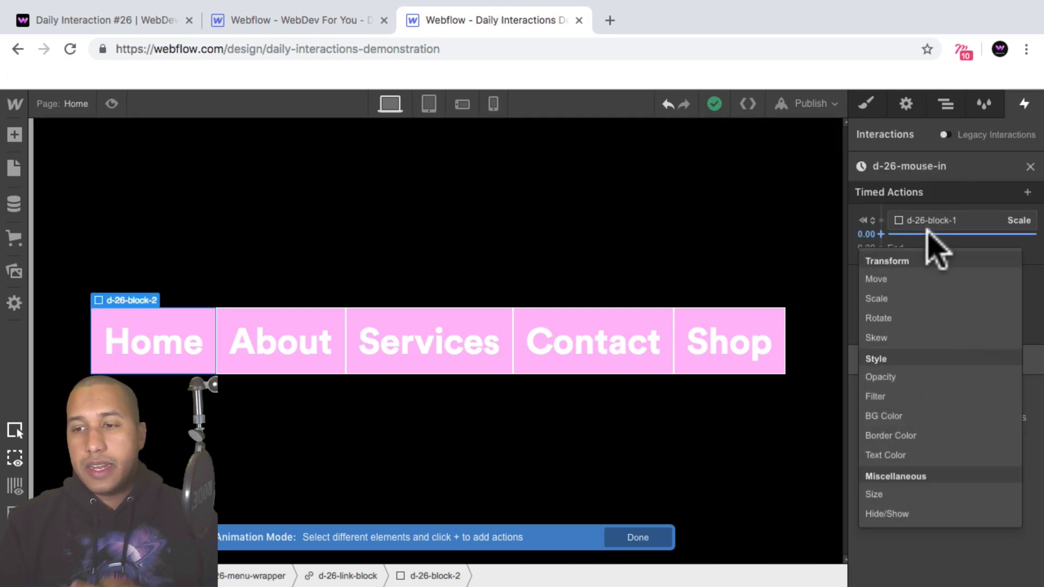
{"action": "left_click", "coordinate": [904, 298]}
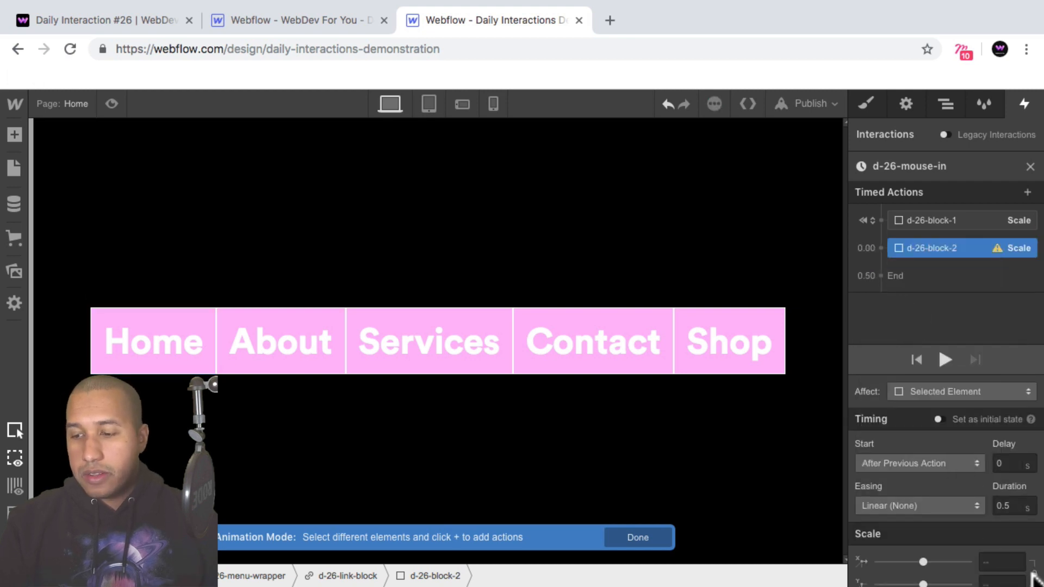
Set only d-26-block-2's Y scale to 0 and make the action its initial state
{"action": "left_click", "coordinate": [1002, 579]}
{"action": "type", "text": "0"}
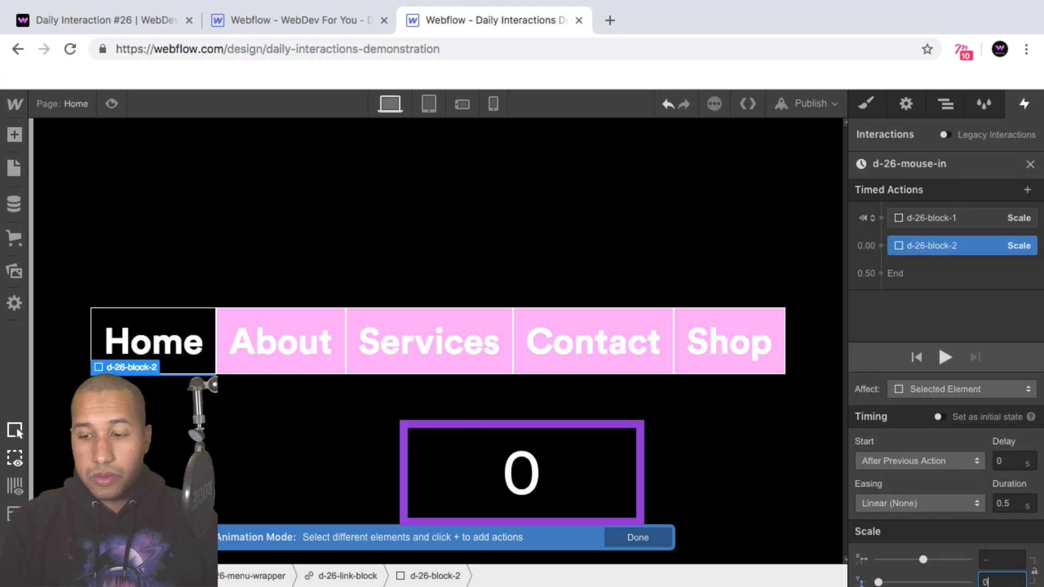
{"action": "key", "text": "Return"}
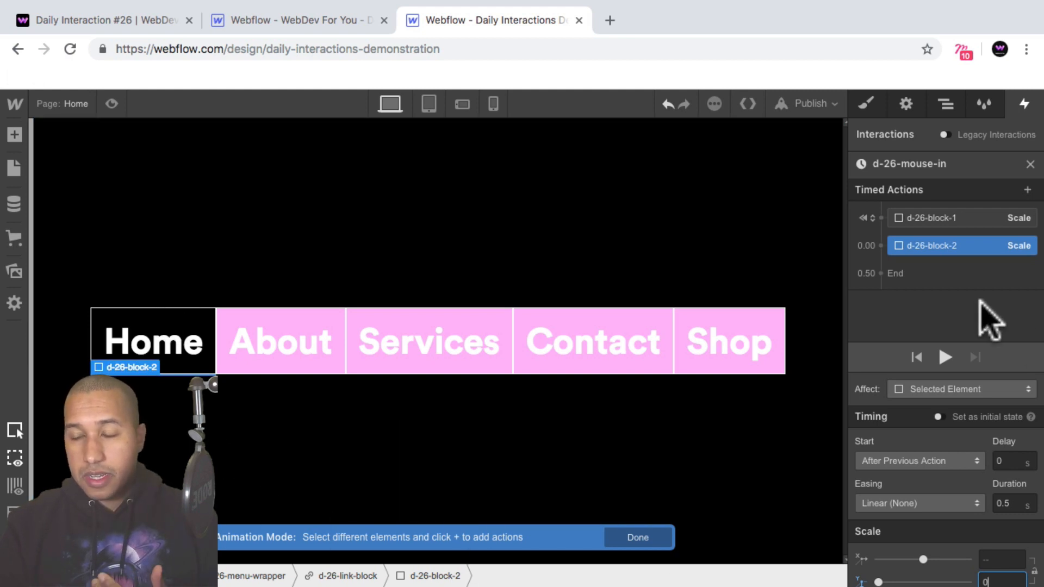
{"action": "left_click", "coordinate": [940, 417]}
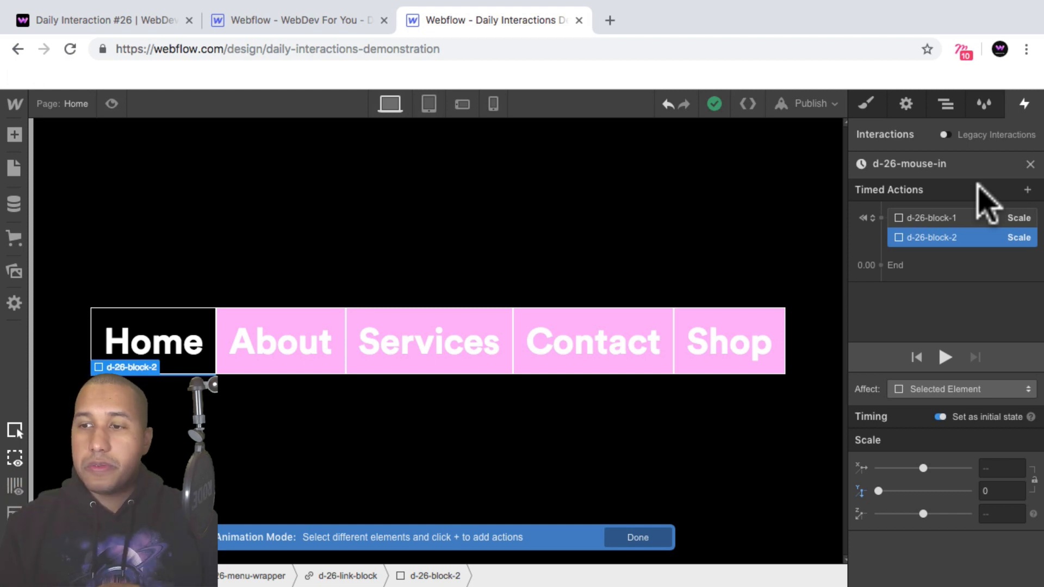
Add a second Scale action for d-26-block-1 after the initial states, with its Y scale at 1
{"action": "left_click", "coordinate": [944, 218]}
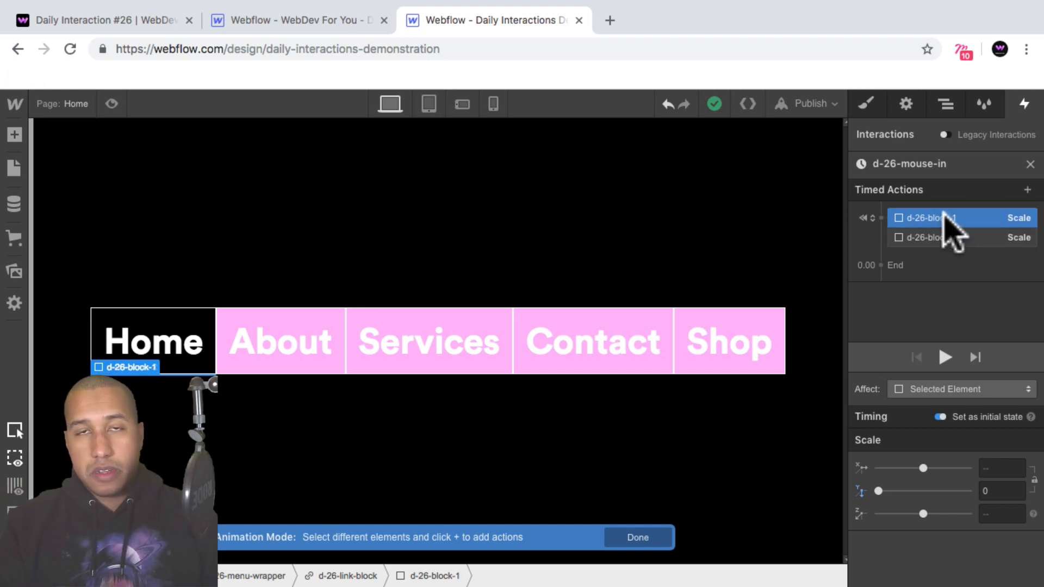
{"action": "left_click_drag", "start_coordinate": [946, 218], "coordinate": [929, 254]}
{"action": "left_click", "coordinate": [905, 310]}
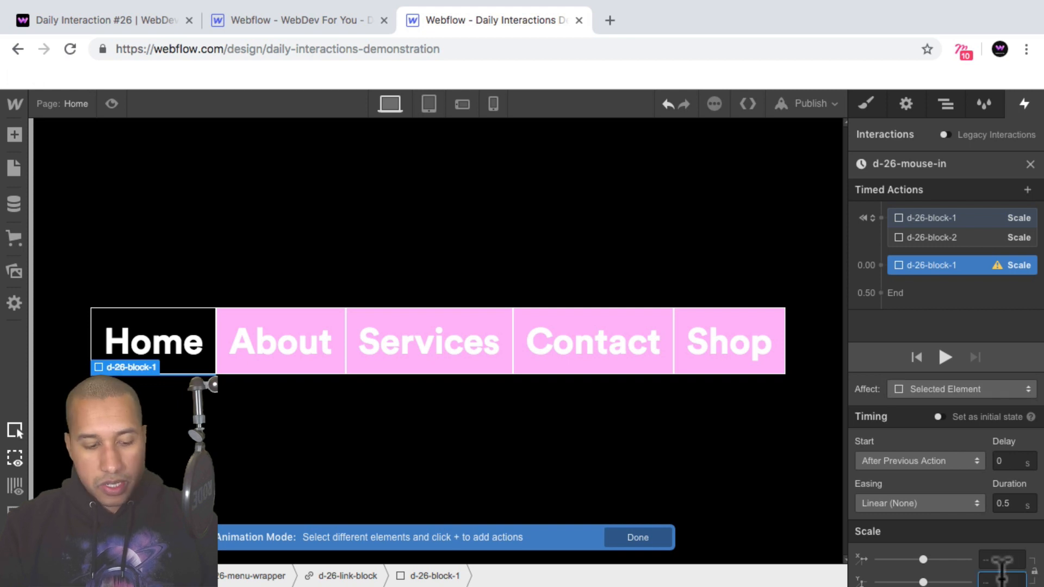
{"action": "type", "text": "1"}
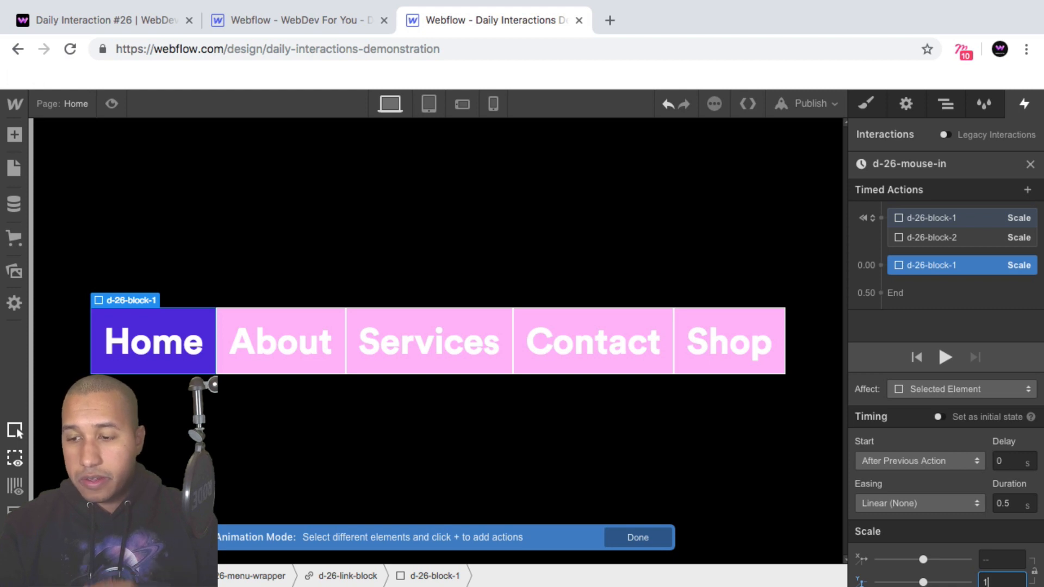
Give d-26-block-1's second Scale action Out Expo easing and a 0.3 s duration
{"action": "left_click", "coordinate": [935, 502]}
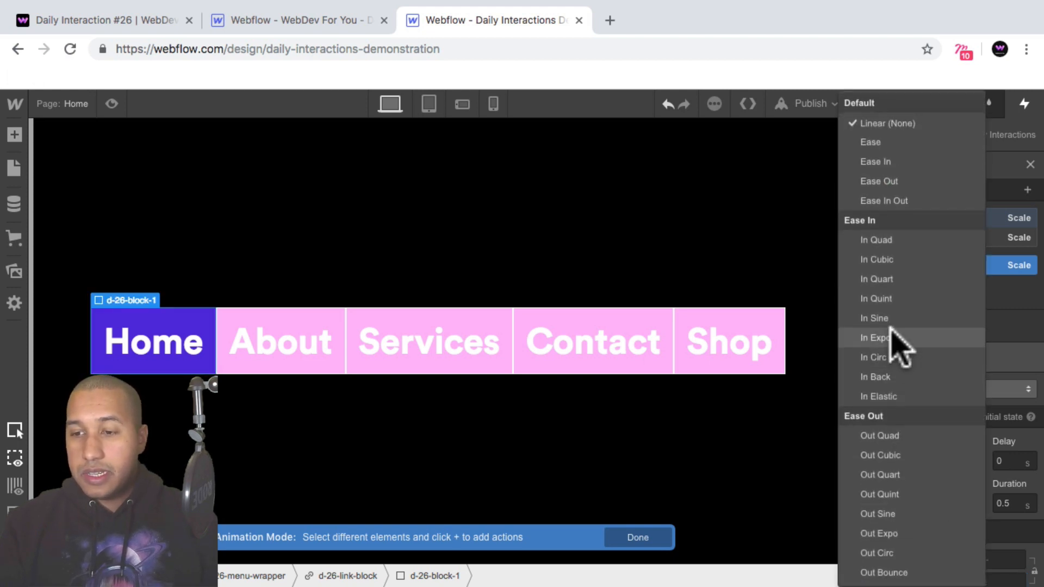
{"action": "left_click", "coordinate": [889, 533]}
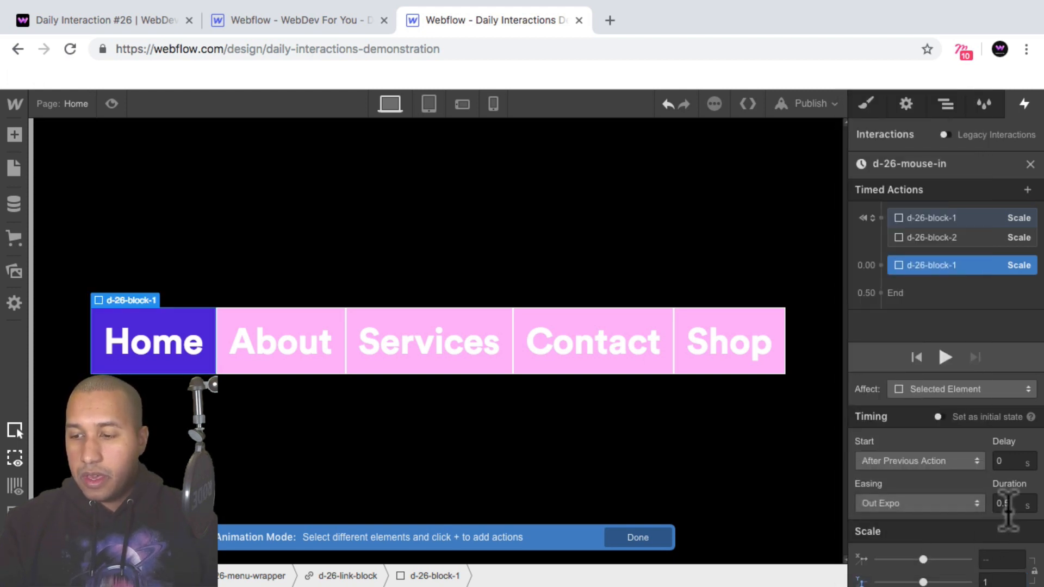
{"action": "left_click", "coordinate": [1015, 503]}
{"action": "key", "text": "BackSpace"}
{"action": "type", "text": "3"}
{"action": "key", "text": "Return"}
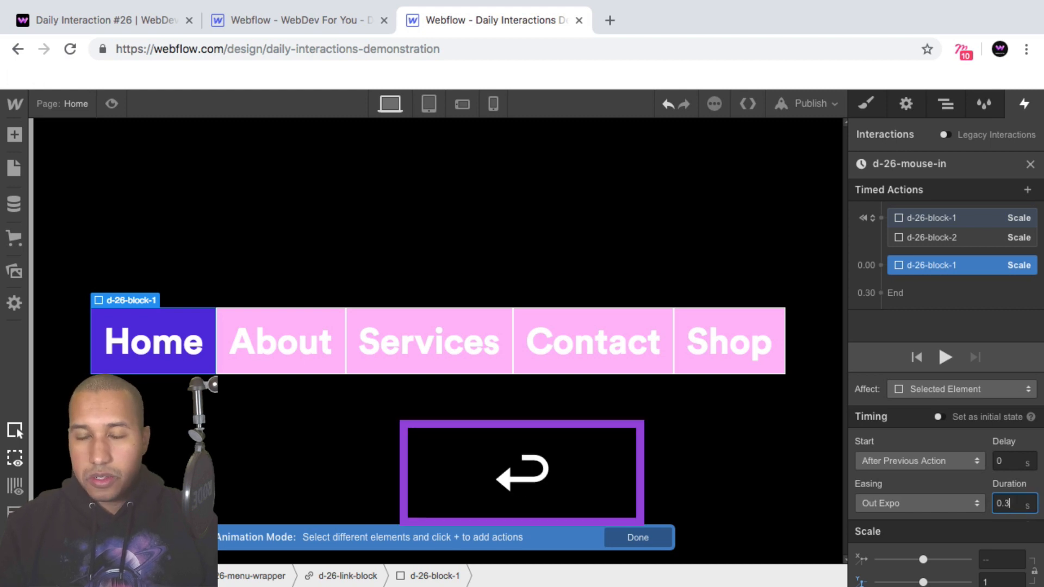
Add a second Scale action for d-26-block-2 following d-26-block-1's timed action, with its Y scale at 1
{"action": "left_click", "coordinate": [937, 237]}
{"action": "mouse_move", "coordinate": [932, 268]}
{"action": "left_mouse_down"}
{"action": "mouse_move", "coordinate": [956, 233]}
{"action": "mouse_move", "coordinate": [943, 233]}
{"action": "mouse_move", "coordinate": [923, 274]}
{"action": "left_mouse_up"}
{"action": "left_click", "coordinate": [923, 277]}
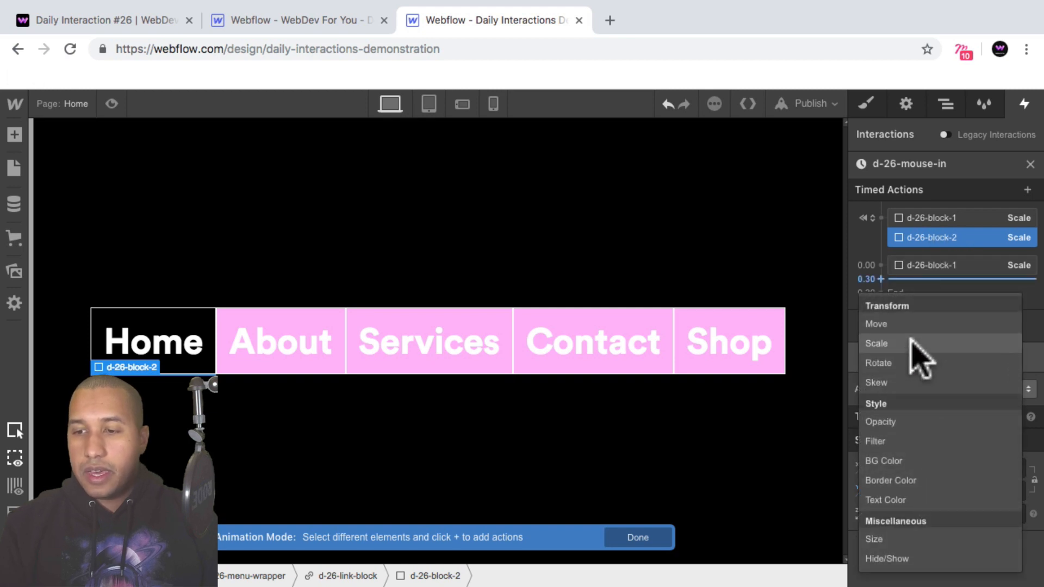
{"action": "left_click", "coordinate": [912, 341]}
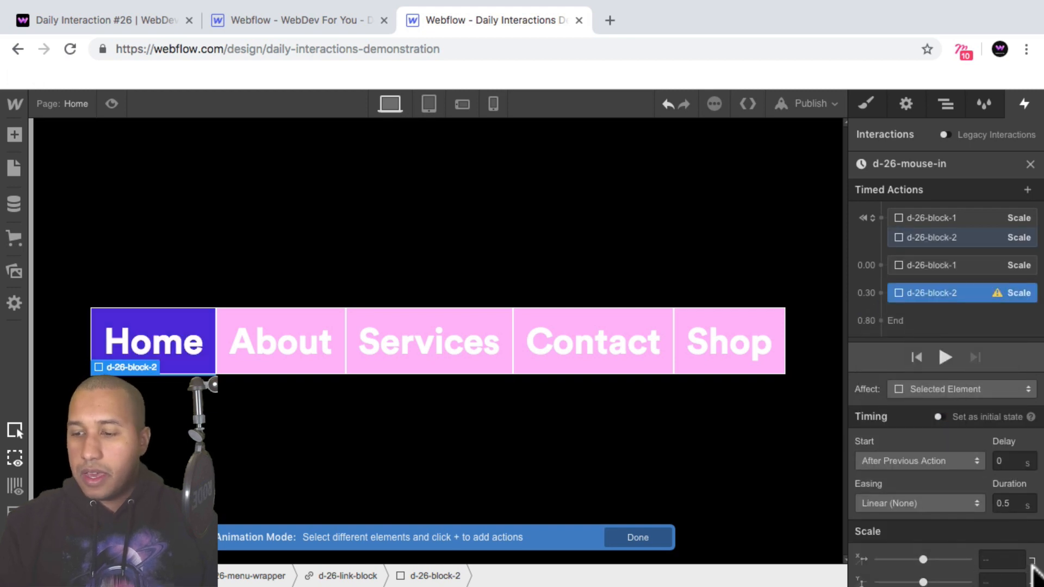
{"action": "left_click", "coordinate": [1000, 578]}
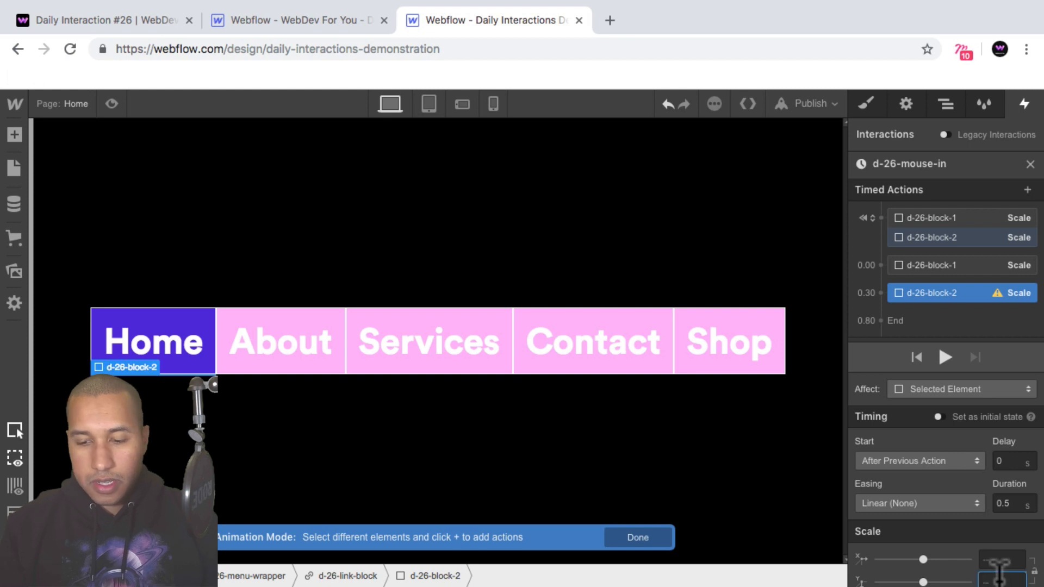
{"action": "type", "text": "1"}
{"action": "key", "text": "Return"}
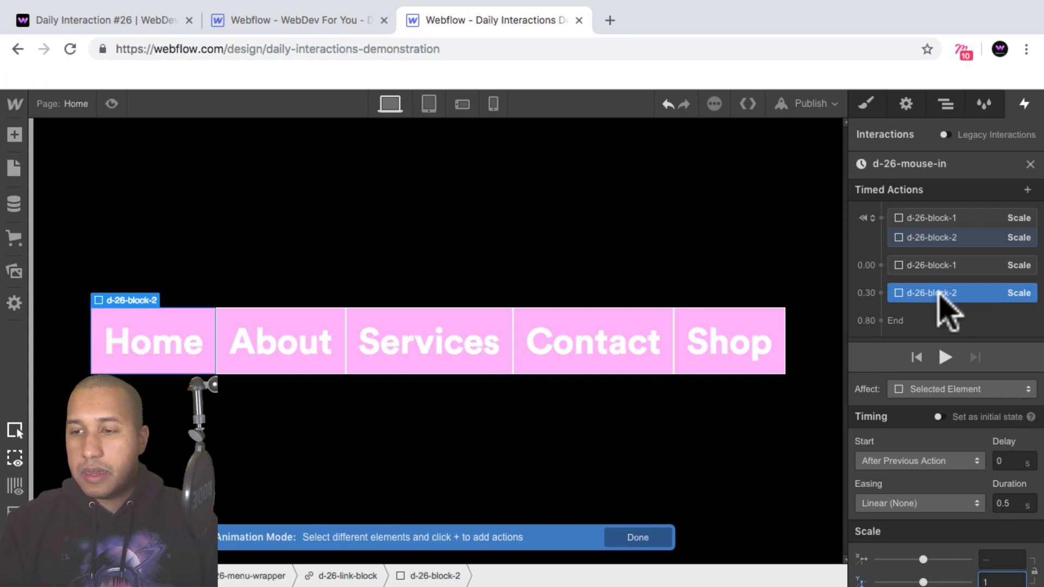
Give d-26-block-2's timed Scale action a 0.6 s duration and Out Expo easing, starting together with d-26-block-1's timed action
{"action": "left_click", "coordinate": [1013, 504]}
{"action": "key", "text": "BackSpace"}
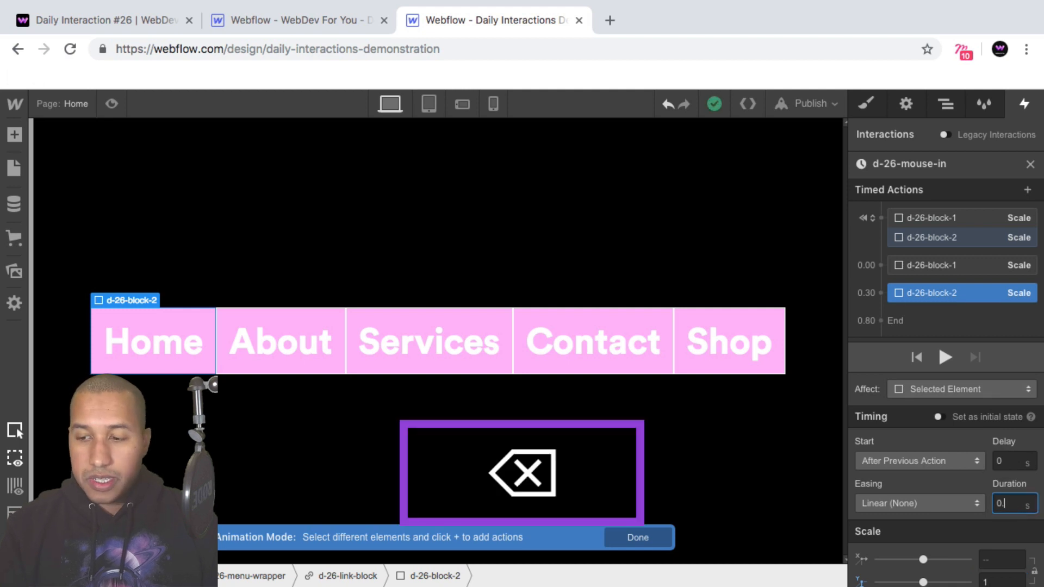
{"action": "type", "text": "6"}
{"action": "key", "text": "Return"}
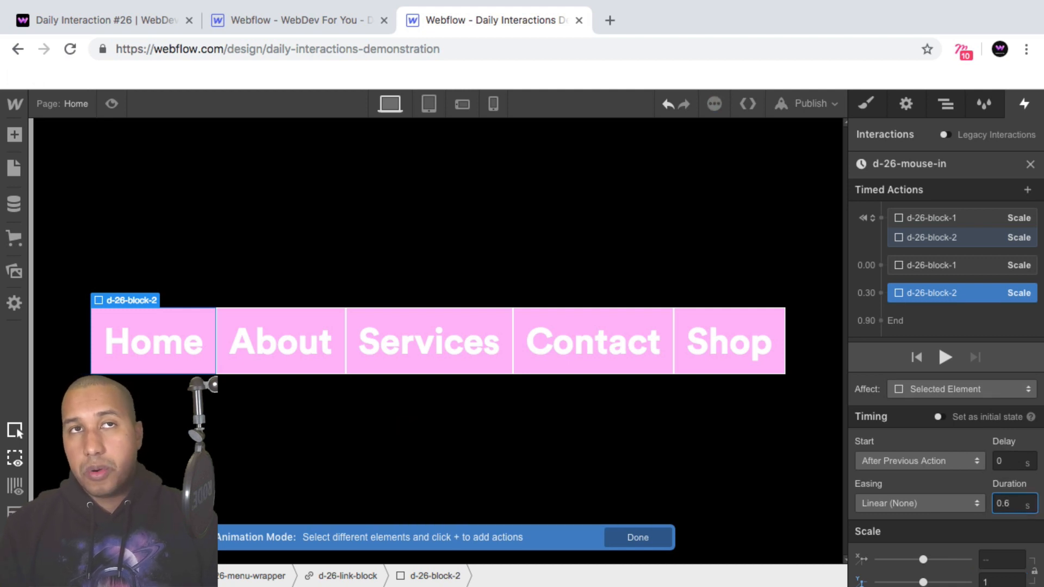
{"action": "left_click", "coordinate": [931, 499]}
{"action": "scroll", "coordinate": [925, 463], "scroll_direction": "down", "scroll_amount": 2}
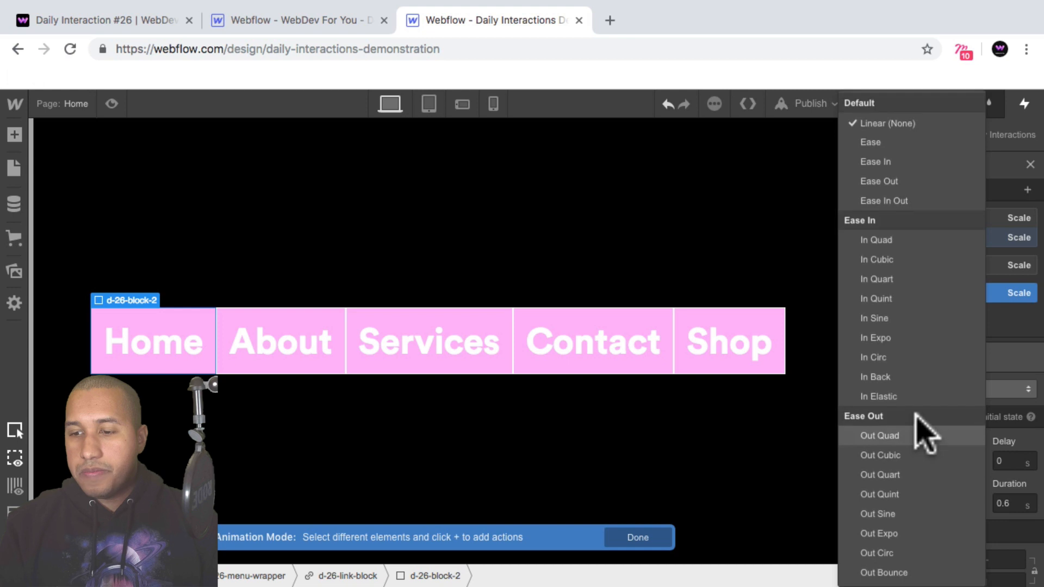
{"action": "left_click", "coordinate": [902, 534]}
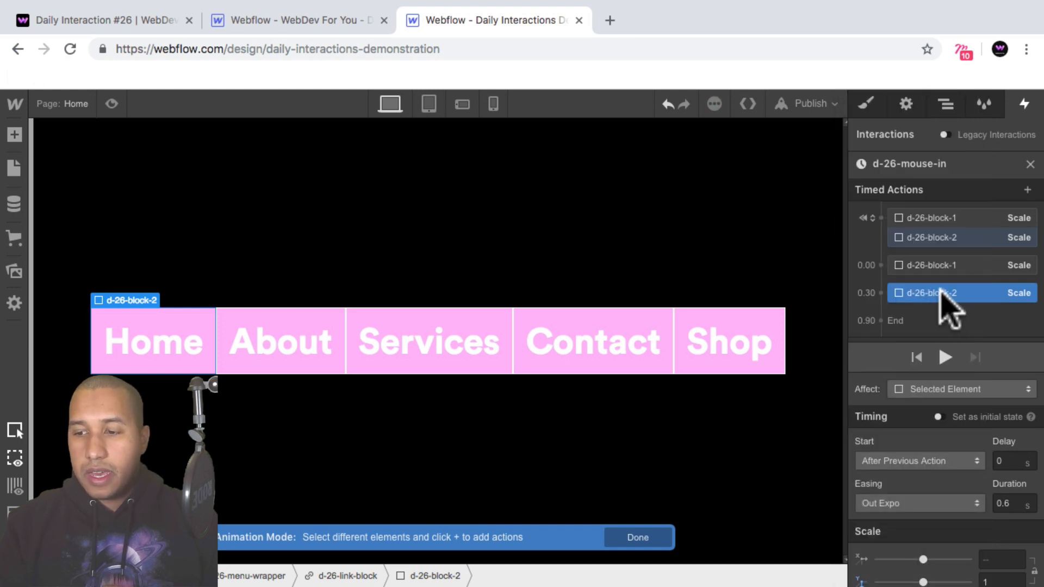
{"action": "left_click_drag", "start_coordinate": [946, 299], "coordinate": [953, 271]}
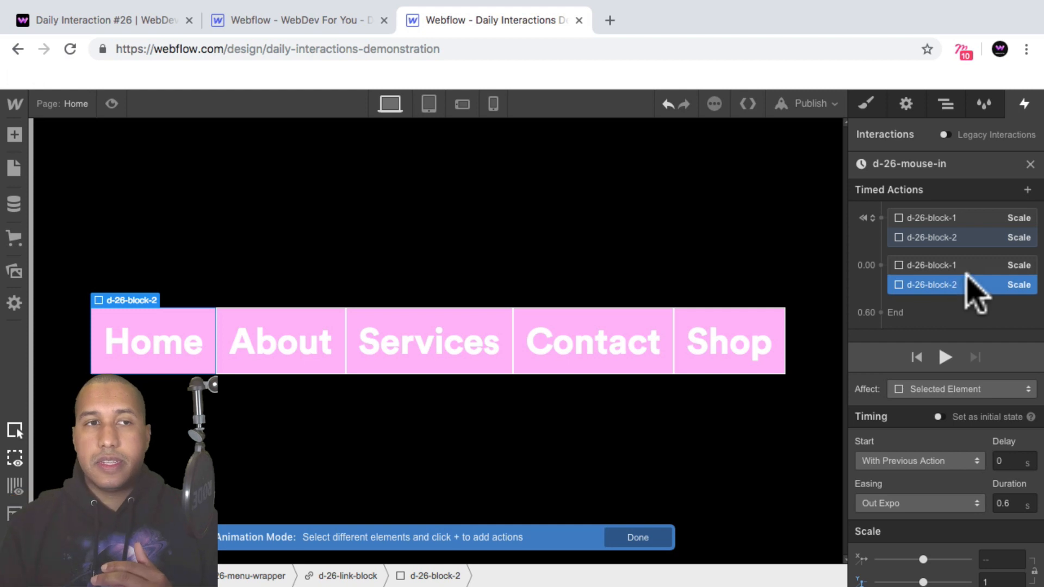
Look at the finished Demo 26 menu and compare the timed Scale actions of d-26-block-1 and d-26-block-2
{"action": "left_click", "coordinate": [158, 18]}
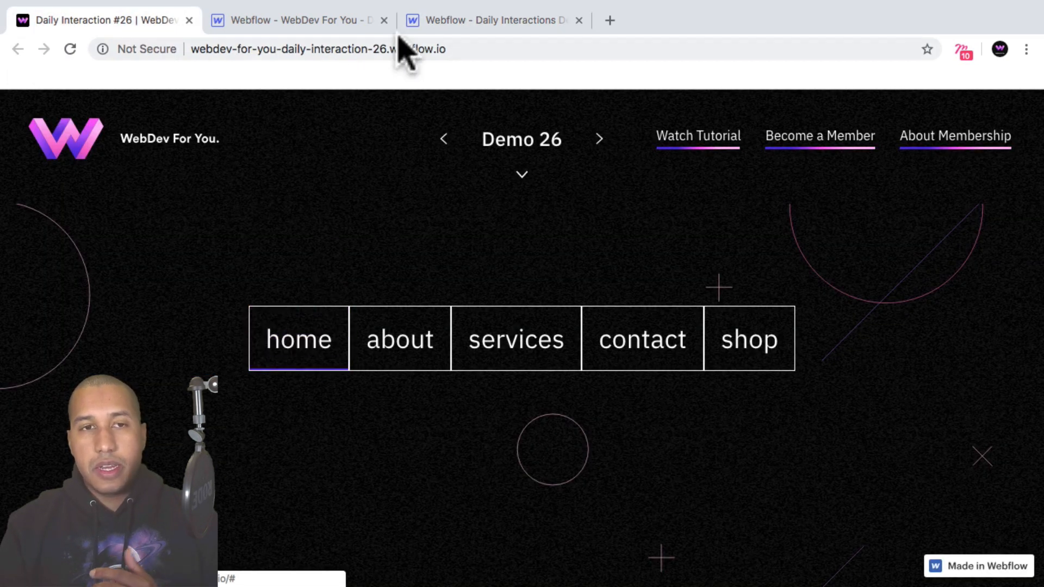
{"action": "left_click", "coordinate": [466, 23]}
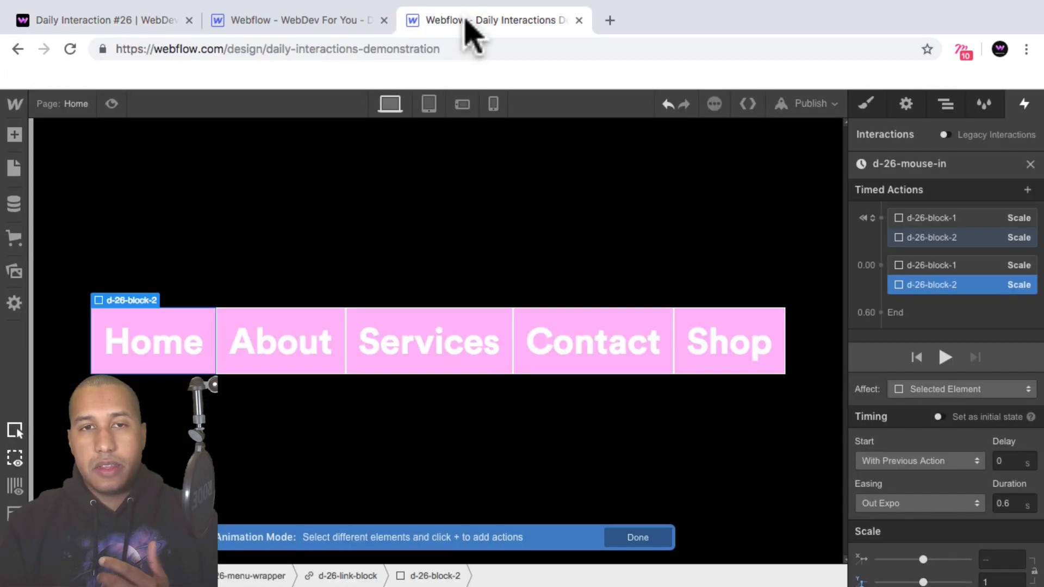
{"action": "left_click", "coordinate": [968, 265]}
{"action": "left_click", "coordinate": [956, 284]}
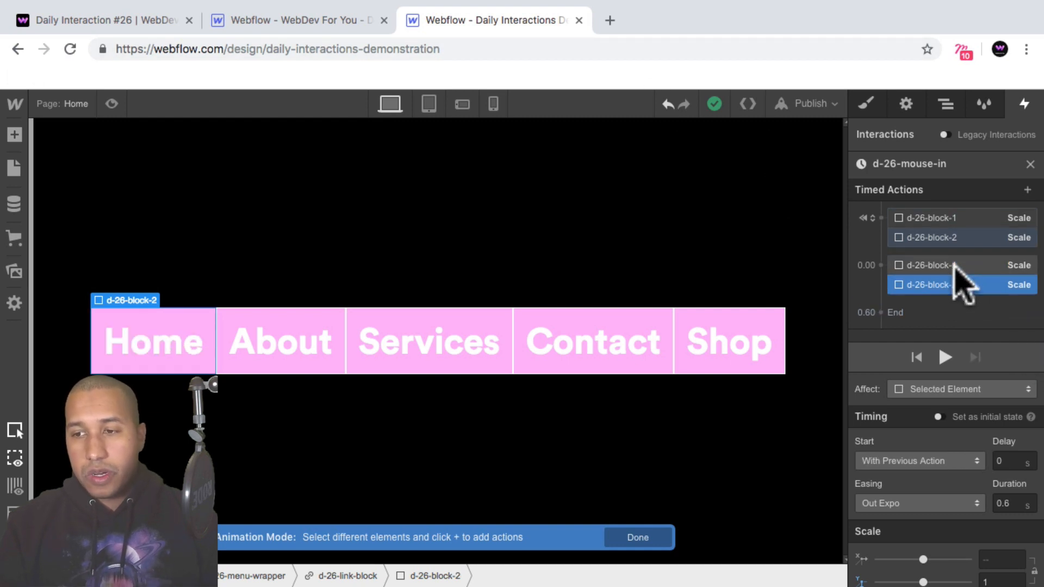
{"action": "left_click", "coordinate": [955, 264]}
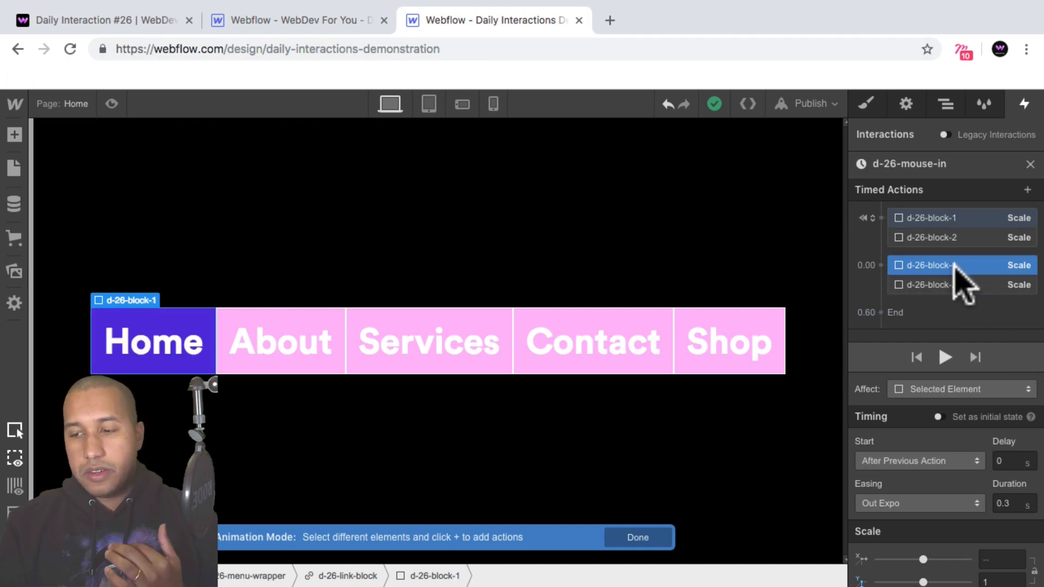
Check d-26-block-2's timed Scale settings and preview the hover animation on the Home item
{"action": "left_click", "coordinate": [956, 284]}
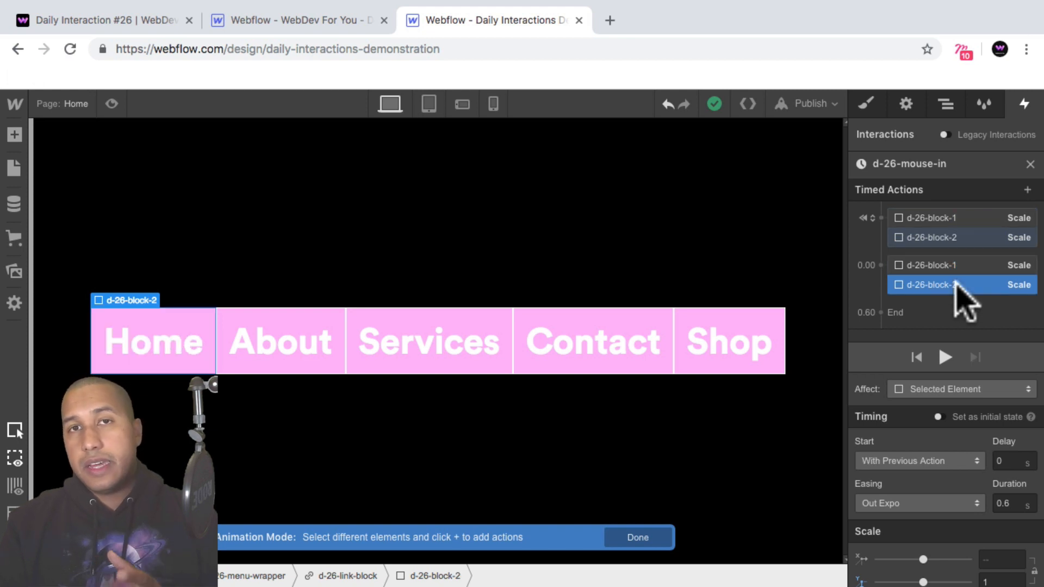
{"action": "left_click", "coordinate": [111, 103]}
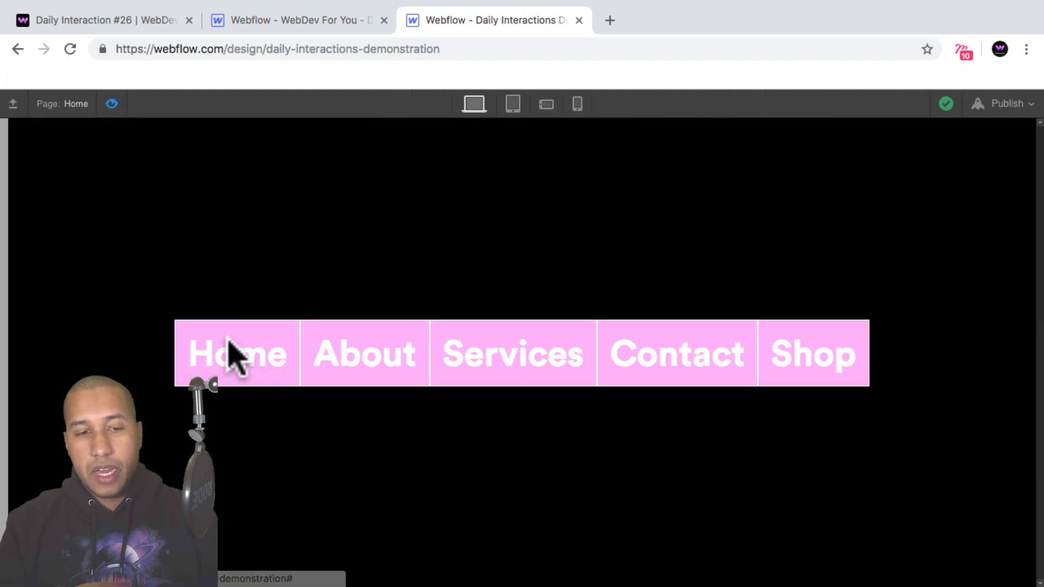
{"action": "left_click", "coordinate": [112, 103]}
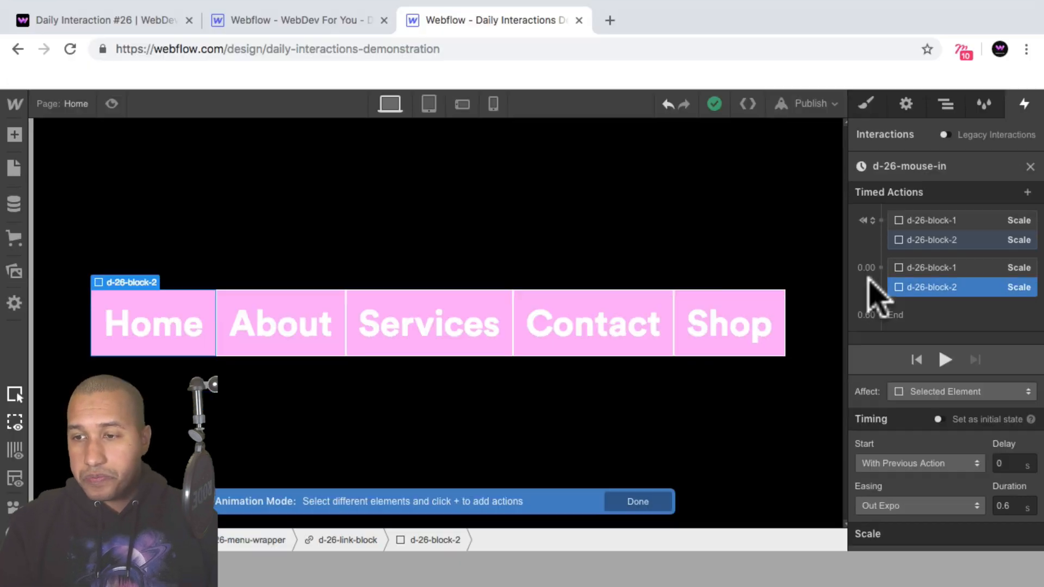
Make d-26-block-1's Scale actions affect the class, limited to only siblings with the class, checking the element hierarchy
{"action": "left_click", "coordinate": [931, 220]}
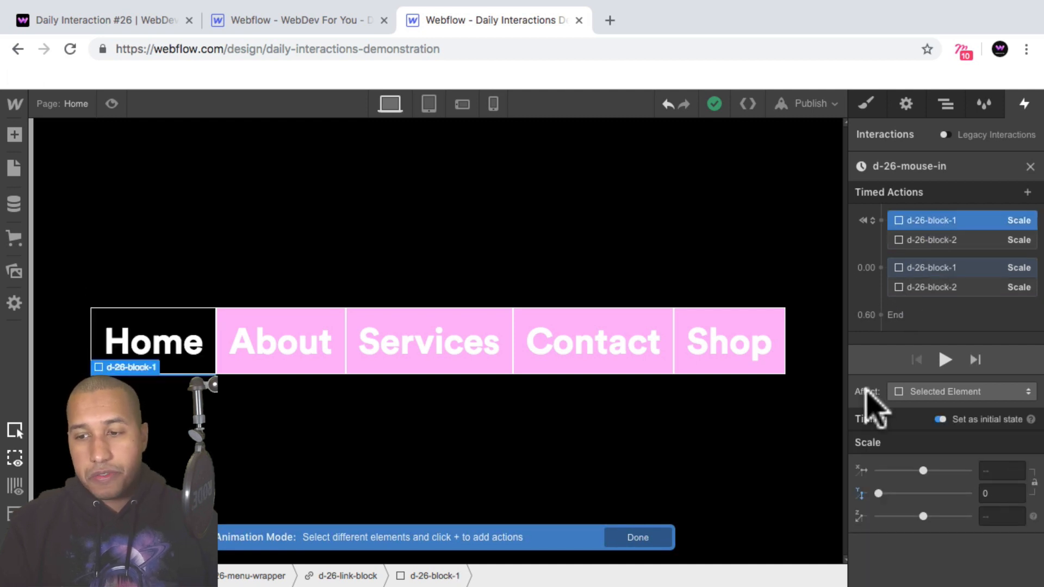
{"action": "left_click", "coordinate": [916, 390]}
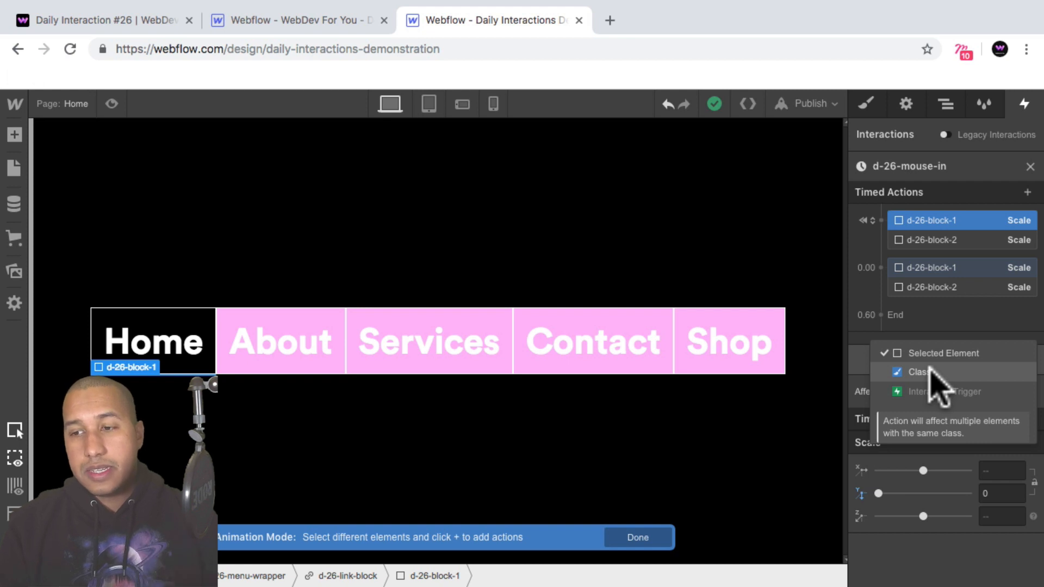
{"action": "left_click", "coordinate": [918, 372]}
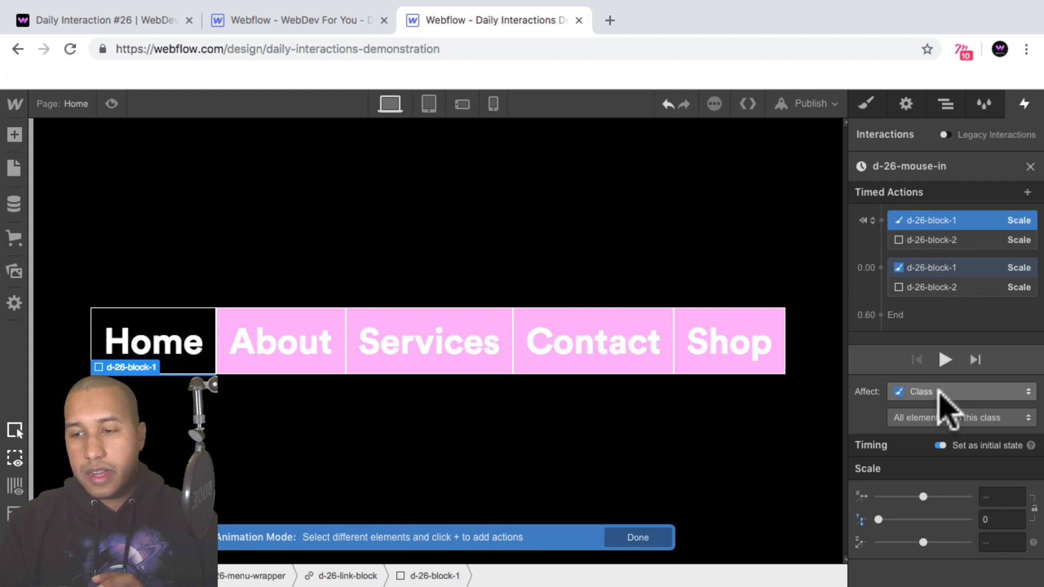
{"action": "left_click", "coordinate": [929, 417]}
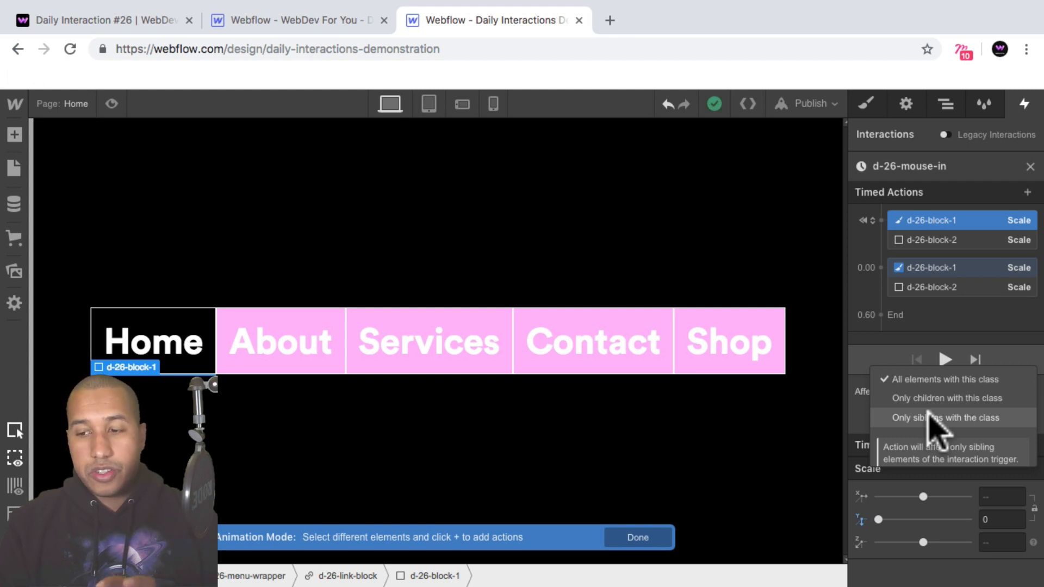
{"action": "left_click", "coordinate": [929, 417]}
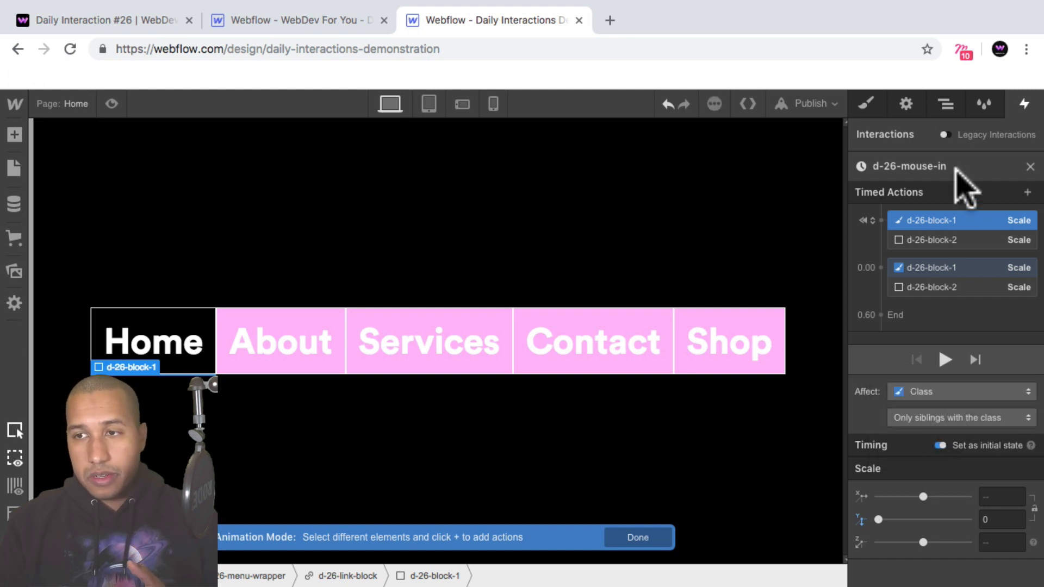
{"action": "left_click", "coordinate": [946, 104]}
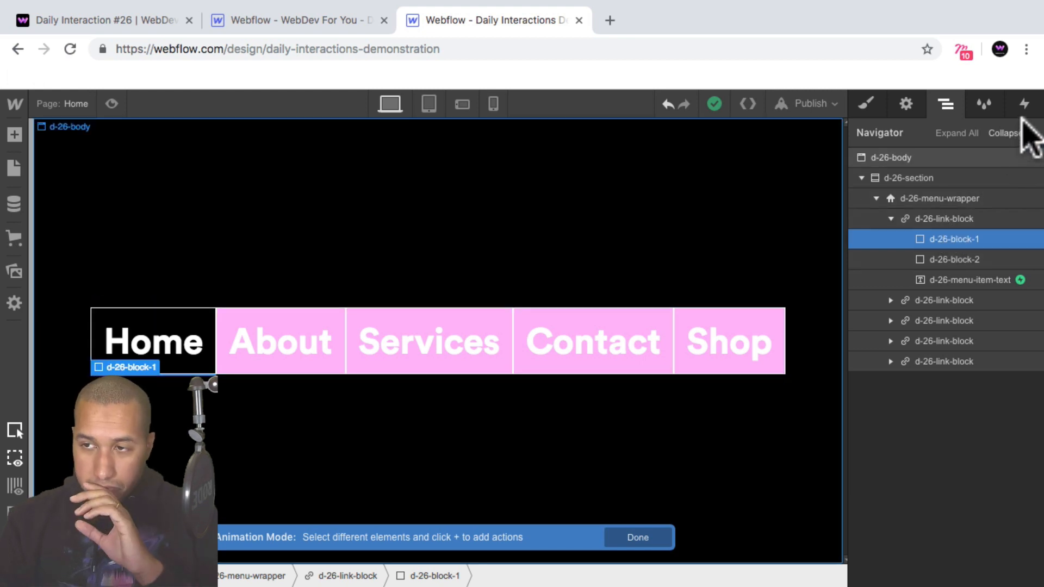
{"action": "left_click", "coordinate": [1026, 103]}
Make d-26-block-2's Scale actions affect the class, limited to only siblings with the class
{"action": "left_click", "coordinate": [931, 241]}
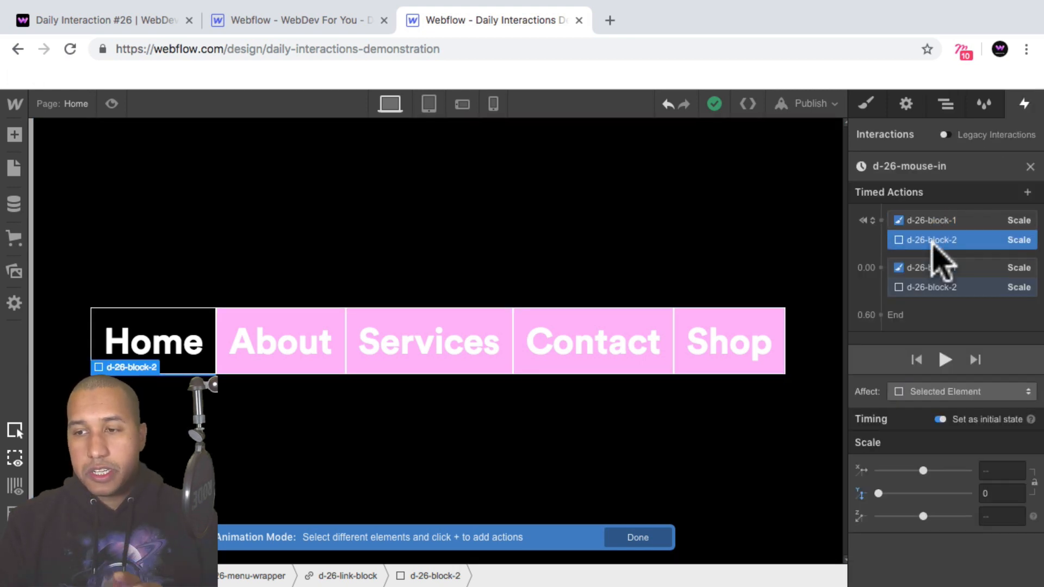
{"action": "left_click", "coordinate": [920, 393]}
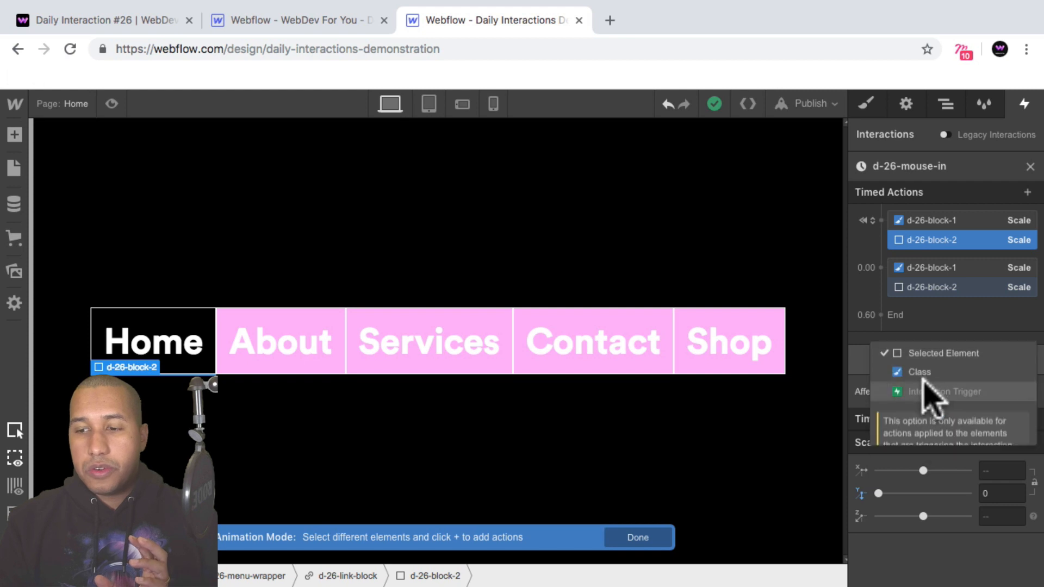
{"action": "left_click", "coordinate": [935, 372]}
{"action": "left_click", "coordinate": [939, 417]}
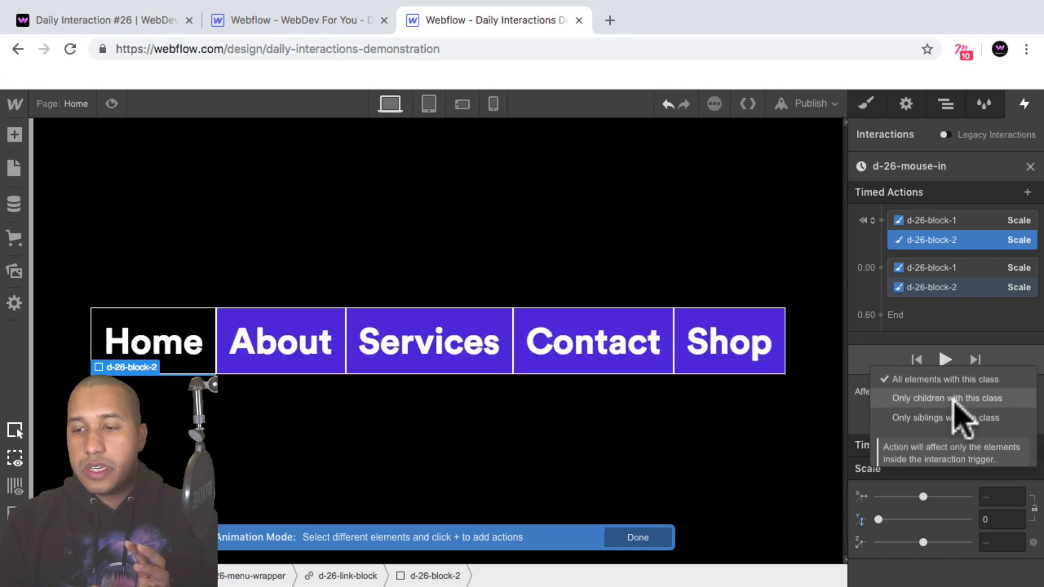
{"action": "left_click", "coordinate": [961, 417]}
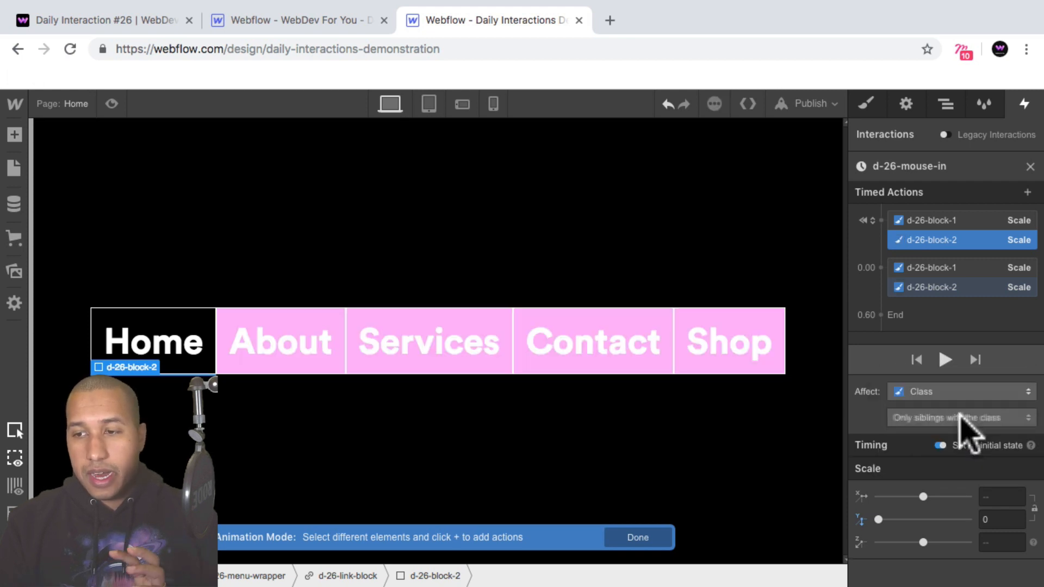
Preview the menu and test the hover animation on the Home item
{"action": "left_click", "coordinate": [112, 103]}
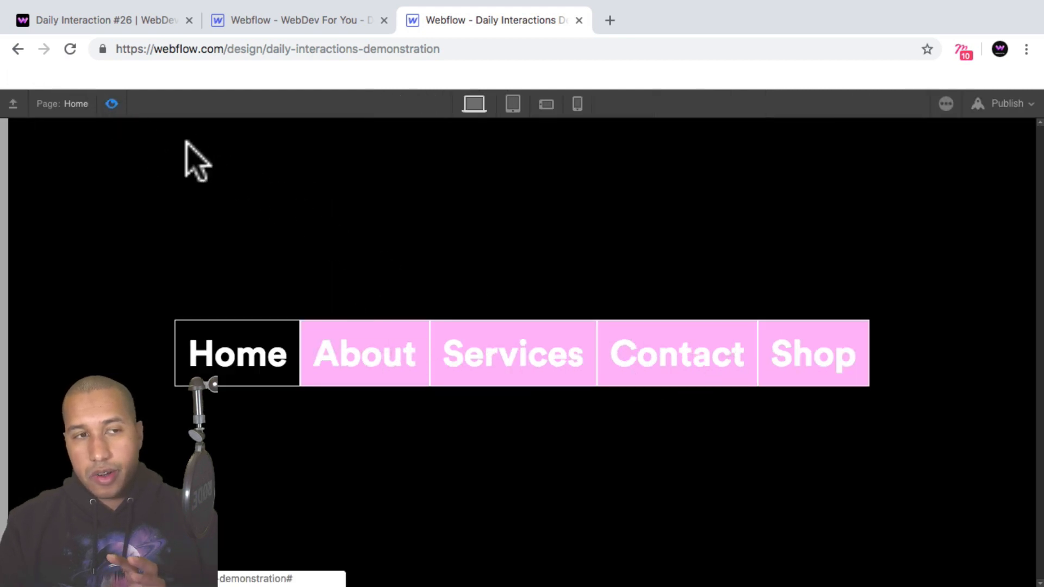
{"action": "left_click", "coordinate": [113, 103]}
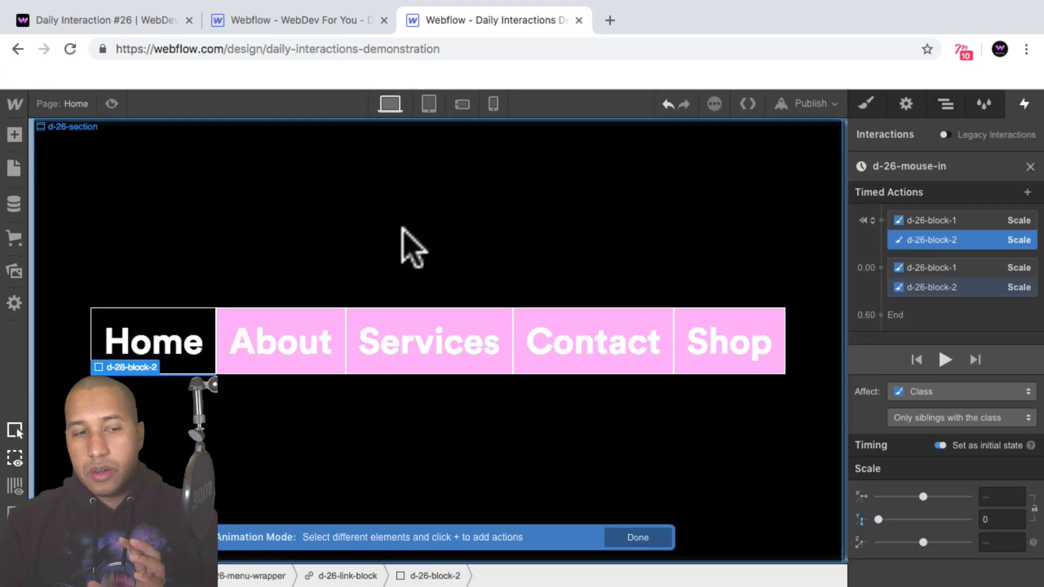
{"action": "left_click", "coordinate": [111, 103]}
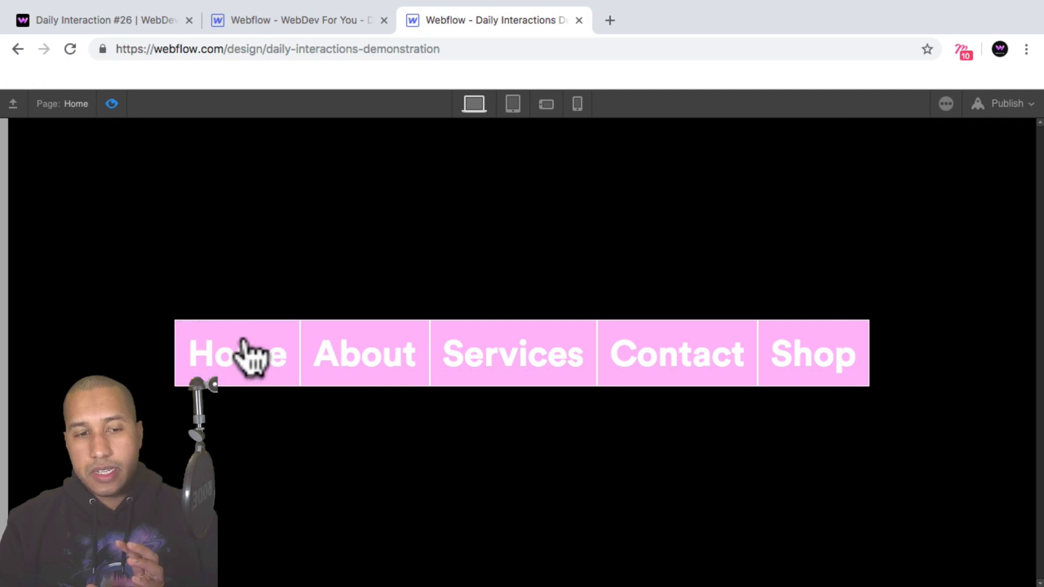
{"action": "left_click", "coordinate": [112, 104]}
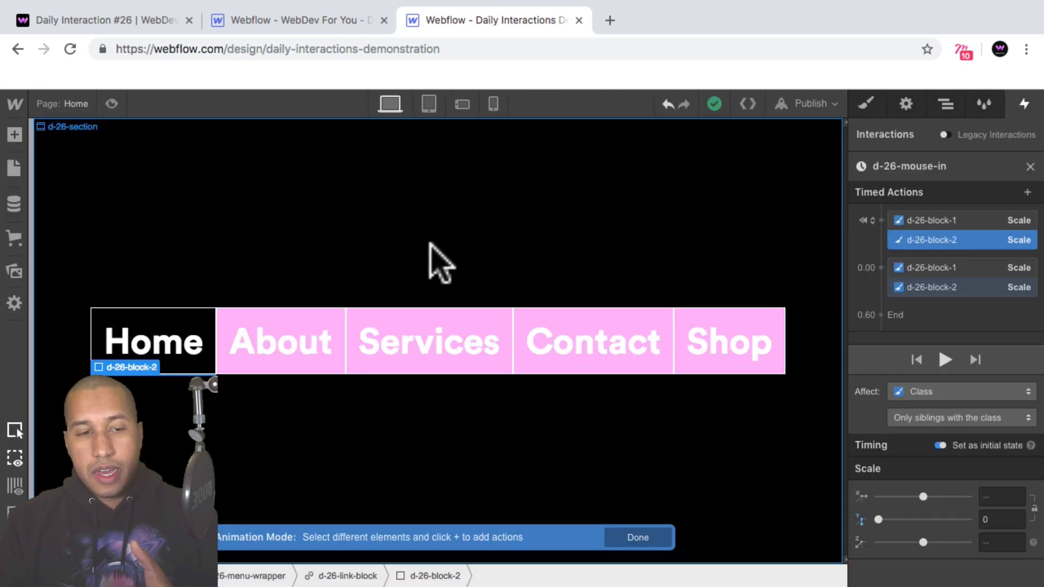
Inspect the second and third link blocks' children, exit the animation and set the hover trigger to the class d-26-menu-item-text
{"action": "left_click", "coordinate": [949, 109]}
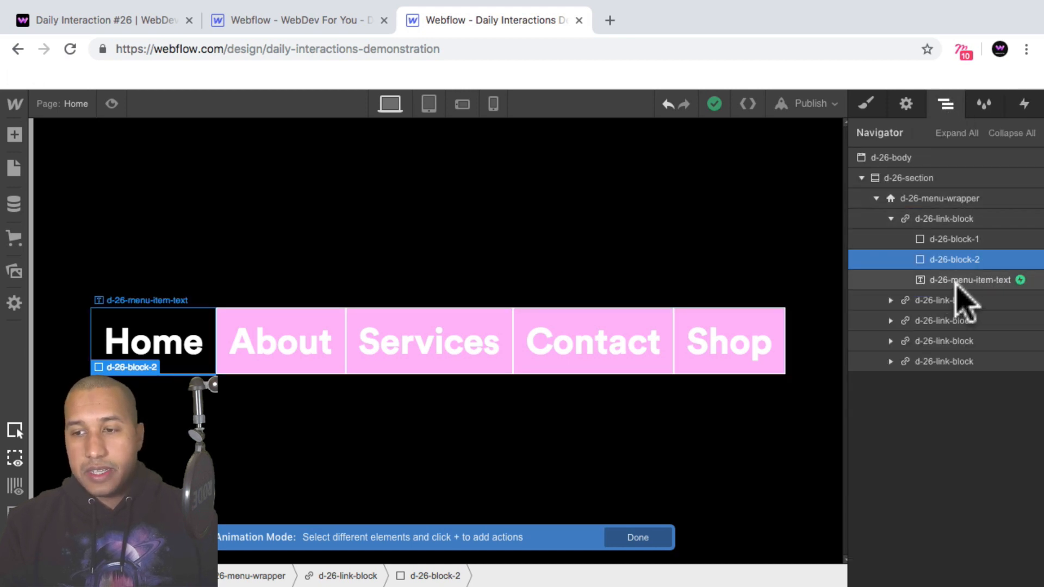
{"action": "left_click", "coordinate": [891, 300]}
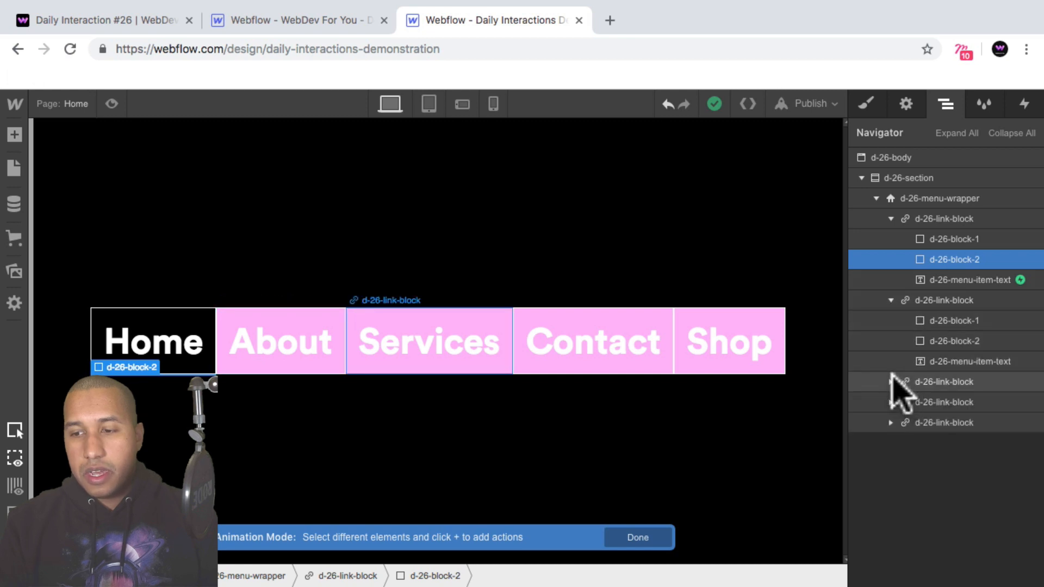
{"action": "left_click", "coordinate": [892, 381]}
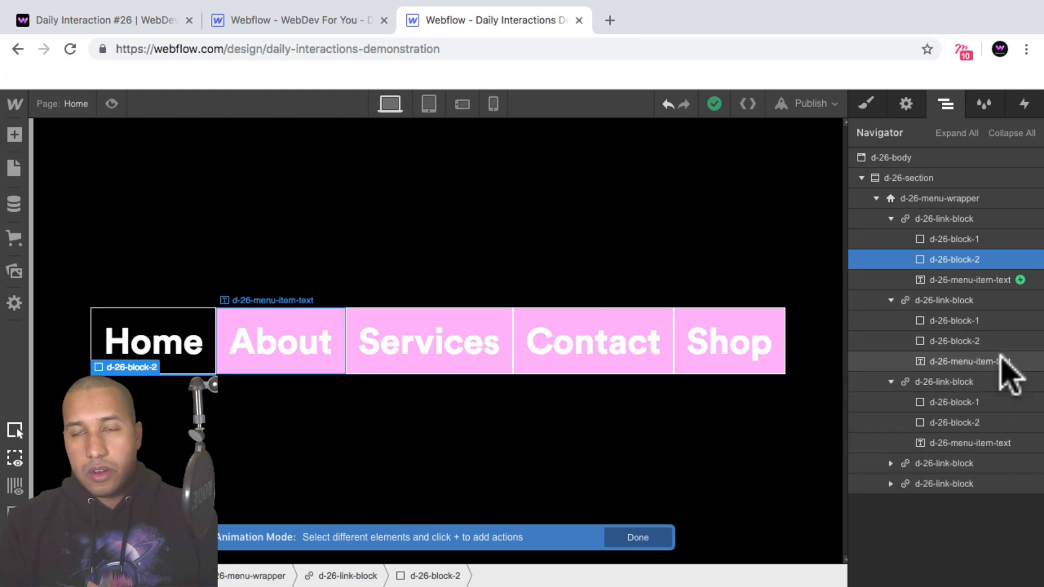
{"action": "left_click", "coordinate": [1024, 103]}
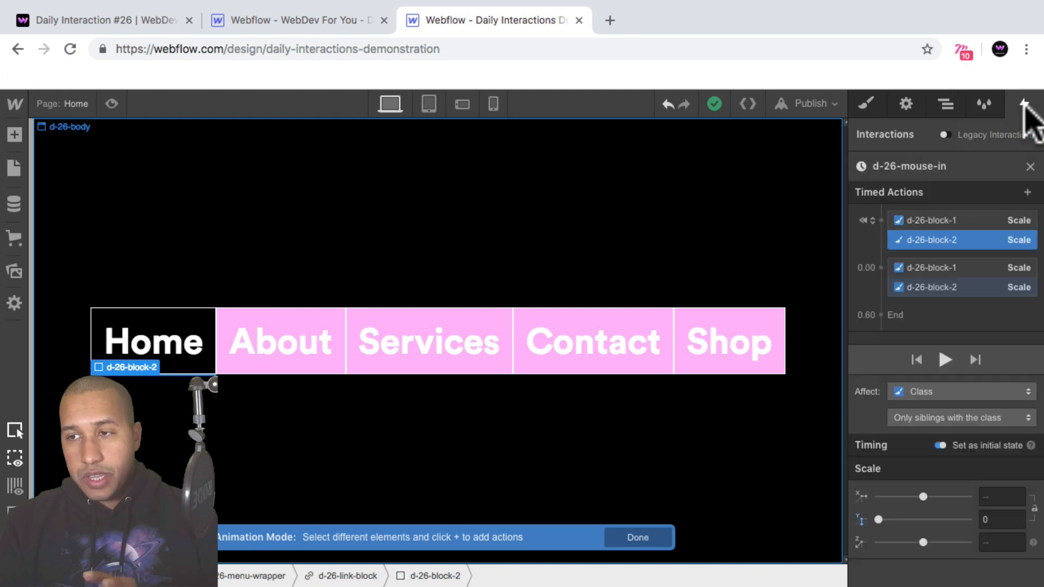
{"action": "left_click", "coordinate": [1030, 166]}
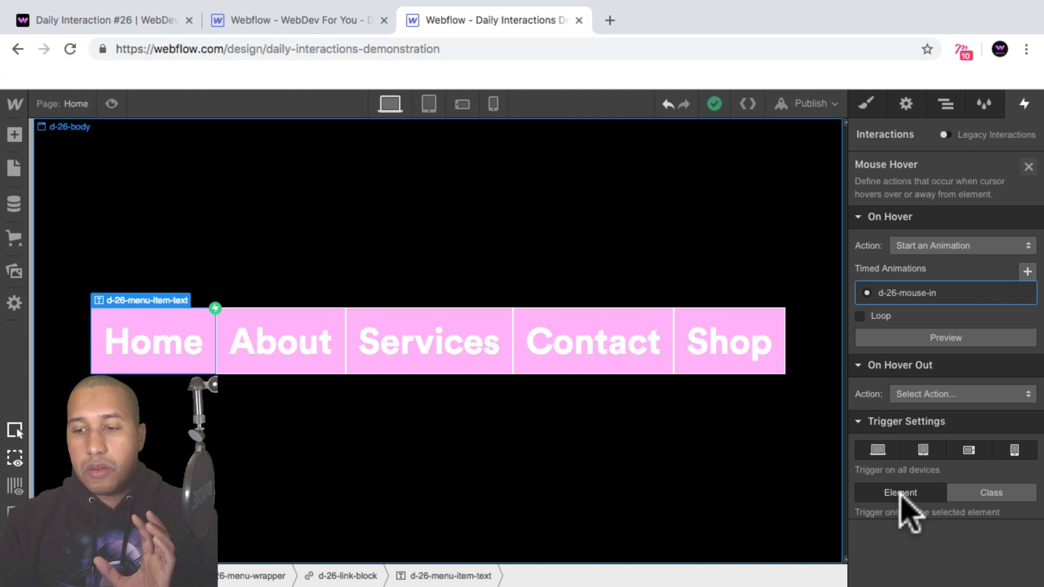
{"action": "left_click", "coordinate": [989, 492]}
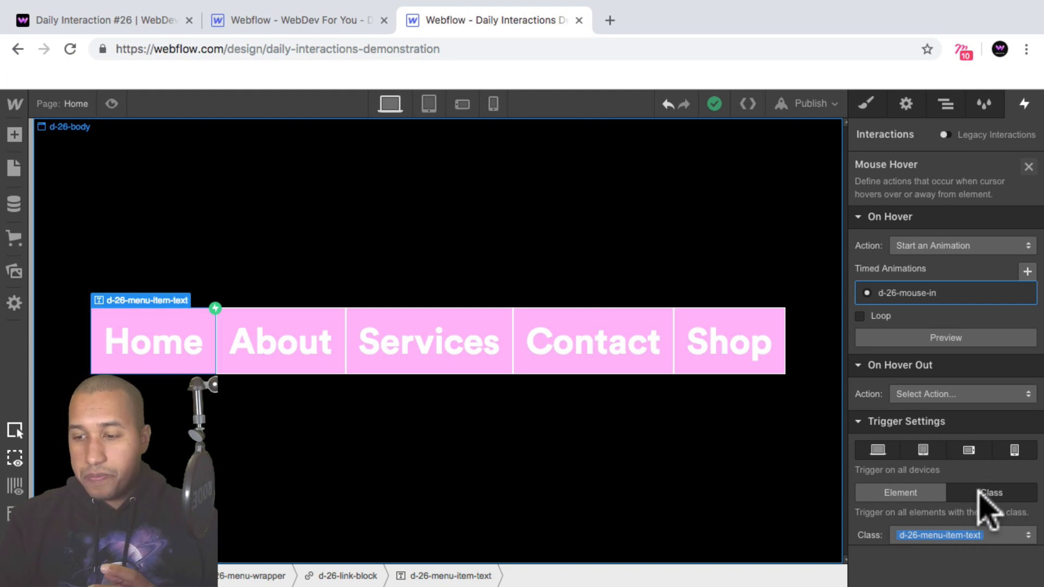
Check every link block's text element for the hover trigger and preview the animation across the menu items
{"action": "left_click", "coordinate": [946, 104]}
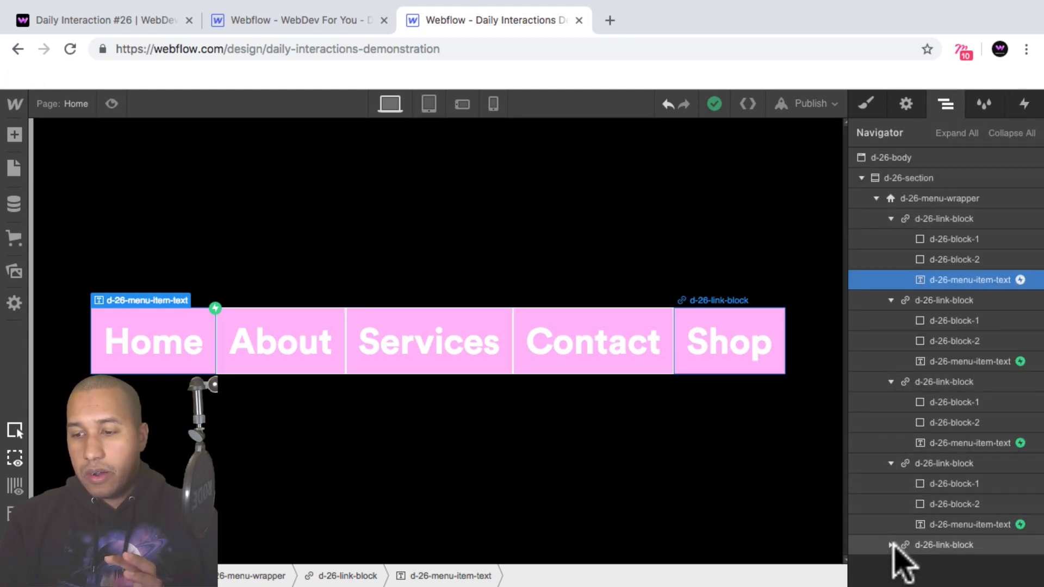
{"action": "scroll", "coordinate": [1009, 524], "scroll_direction": "down", "scroll_amount": 1}
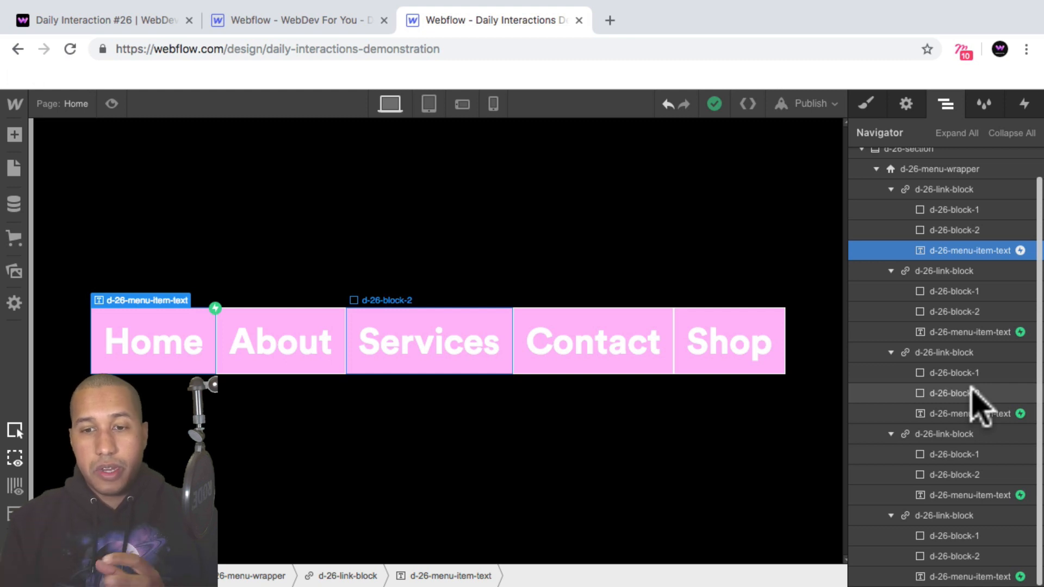
{"action": "left_click", "coordinate": [112, 104]}
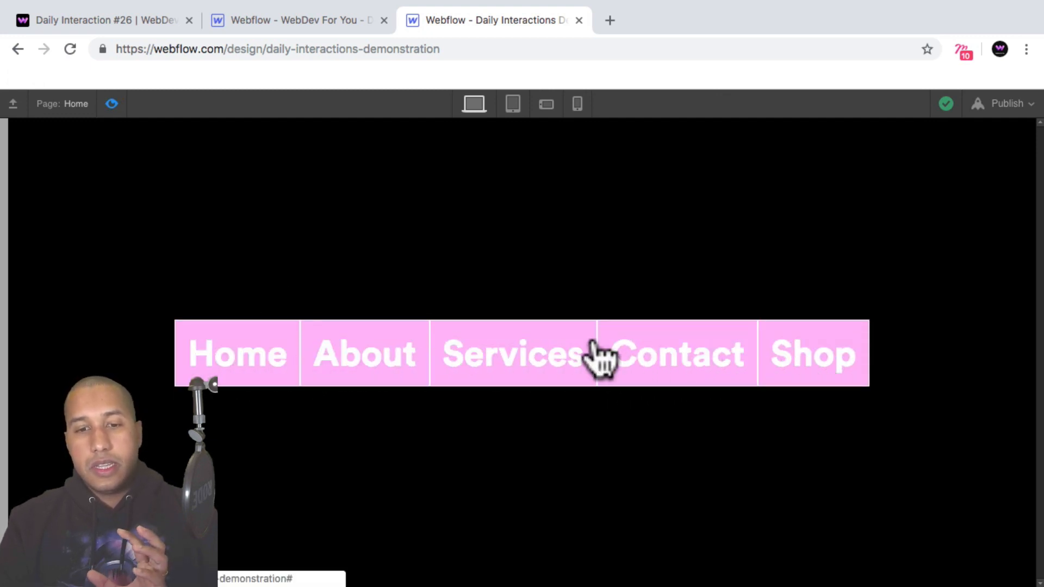
{"action": "left_click", "coordinate": [112, 103]}
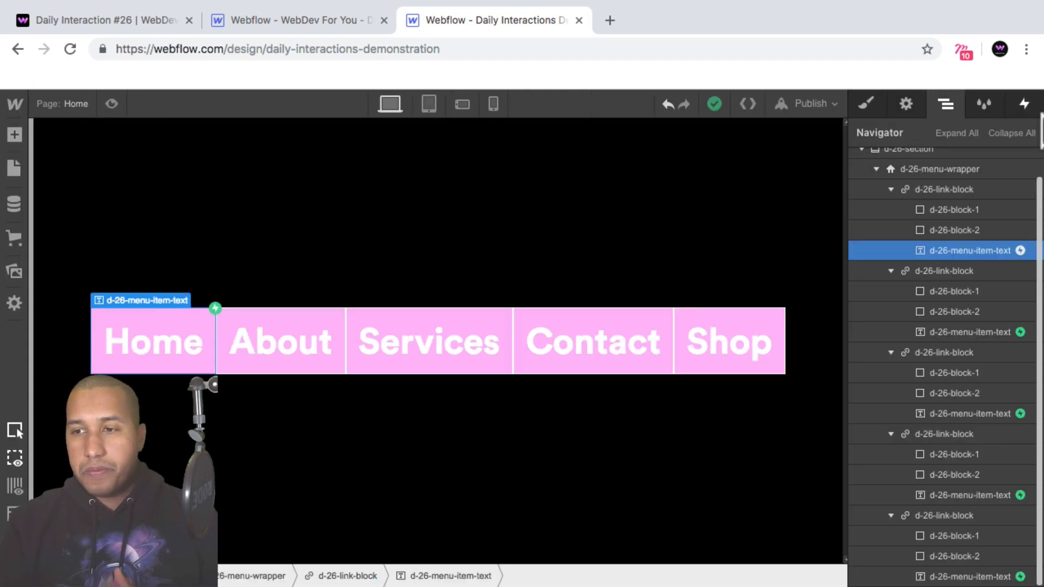
Set the On Hover Out action to Start an Animation and assign it a duplicate of d-26-mouse-in
{"action": "left_click", "coordinate": [1025, 104]}
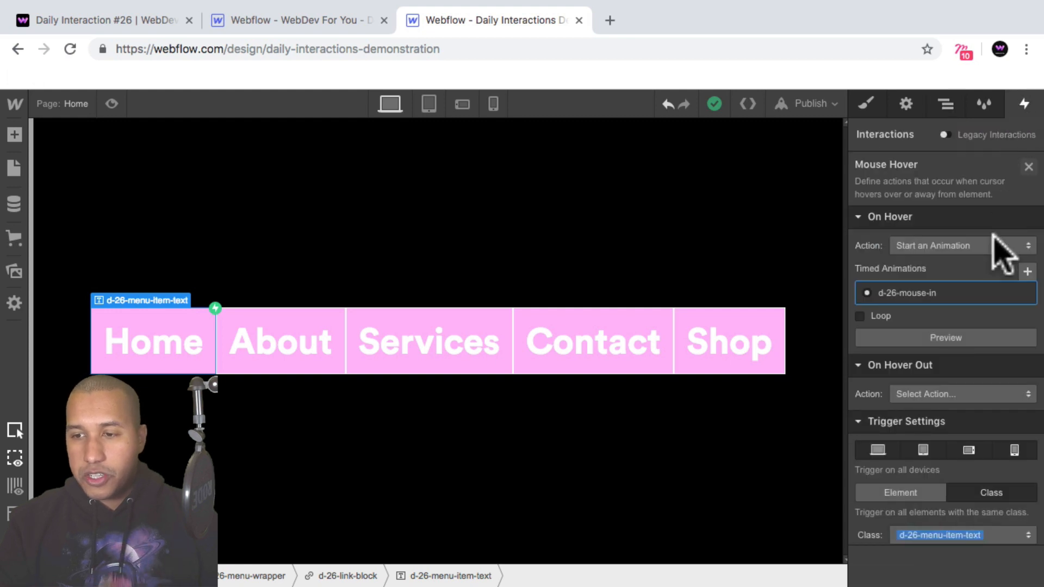
{"action": "left_click", "coordinate": [917, 395]}
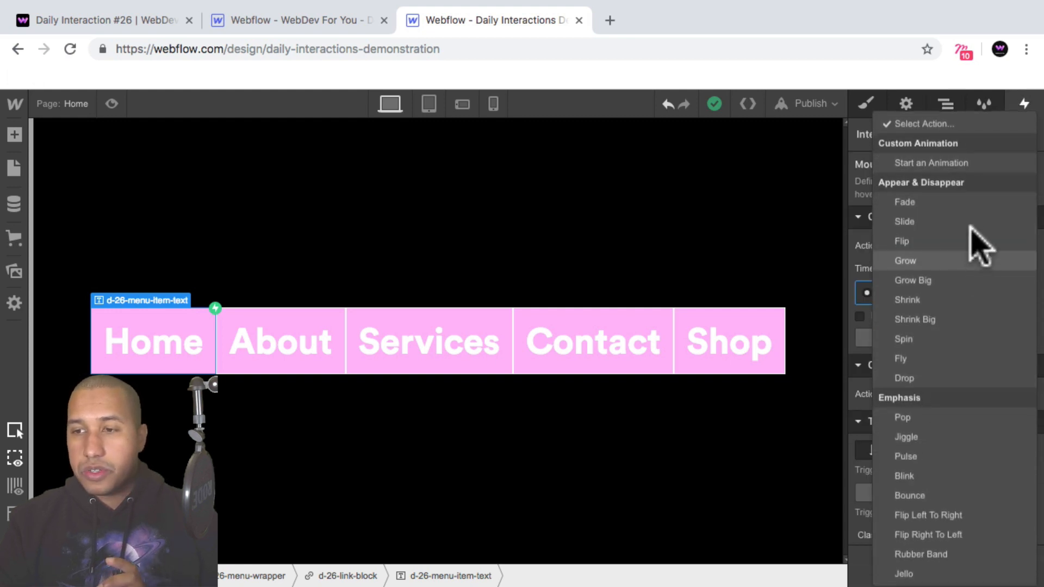
{"action": "left_click", "coordinate": [975, 162]}
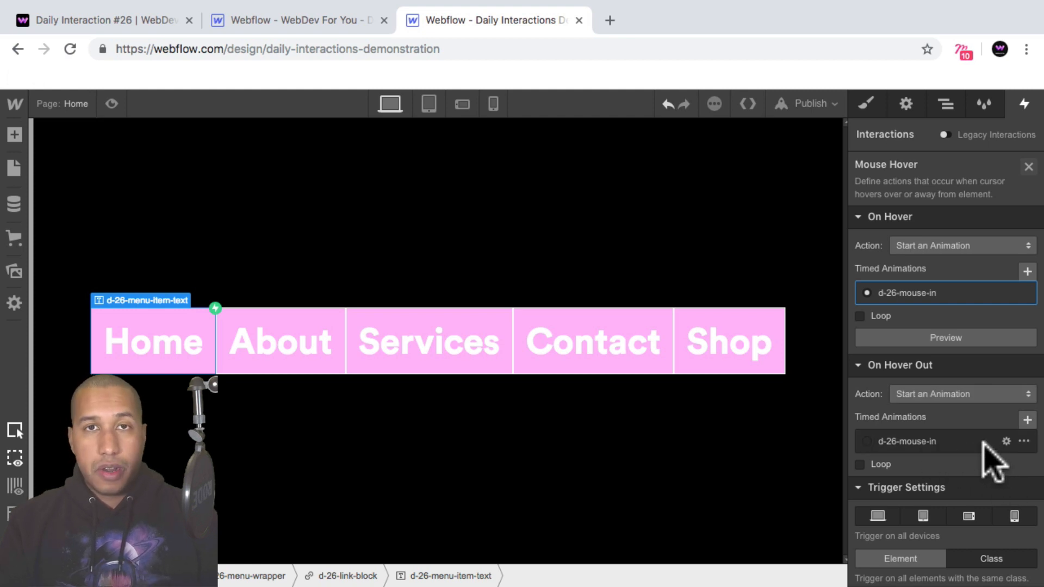
{"action": "left_click", "coordinate": [1024, 442]}
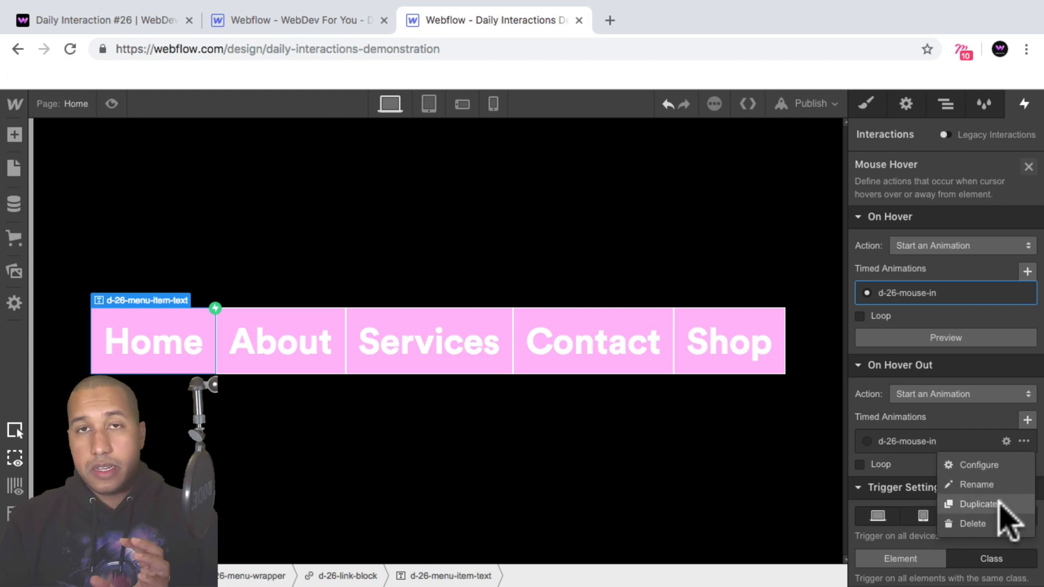
{"action": "left_click", "coordinate": [1000, 504]}
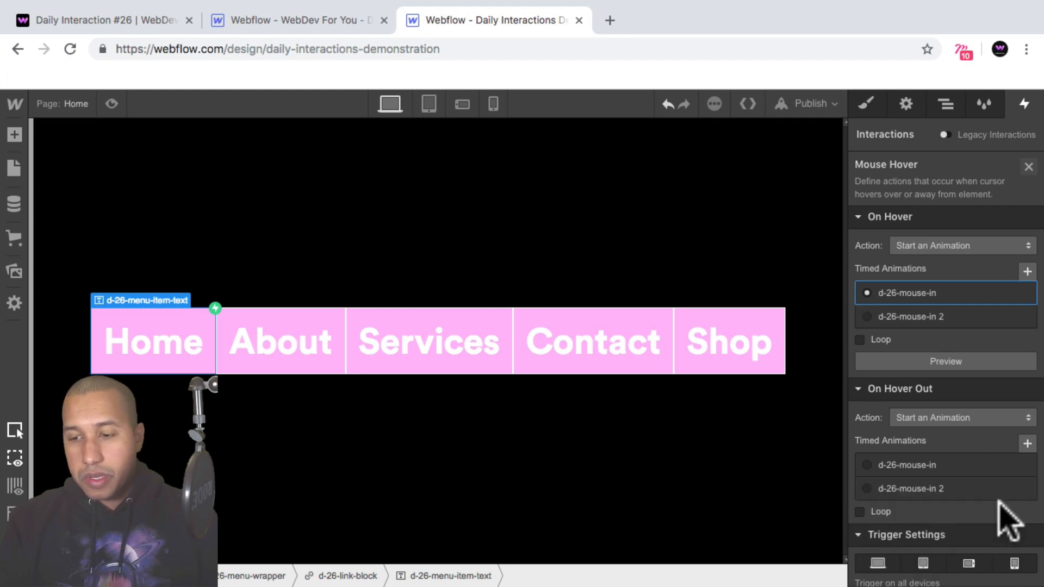
{"action": "left_click", "coordinate": [867, 488]}
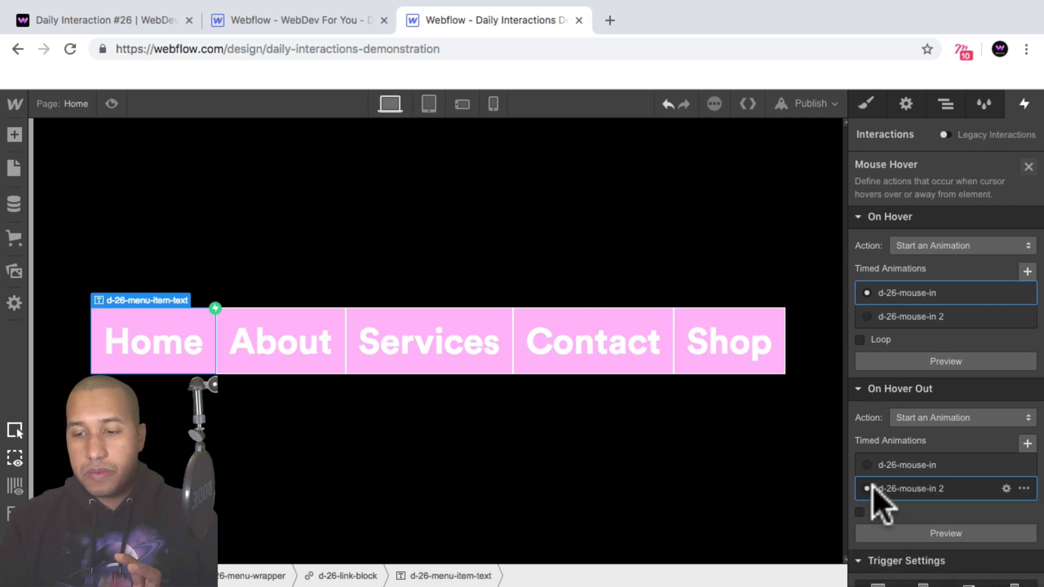
Open the duplicated hover-out animation and rename it d-26-mouse-out
{"action": "left_click", "coordinate": [919, 488]}
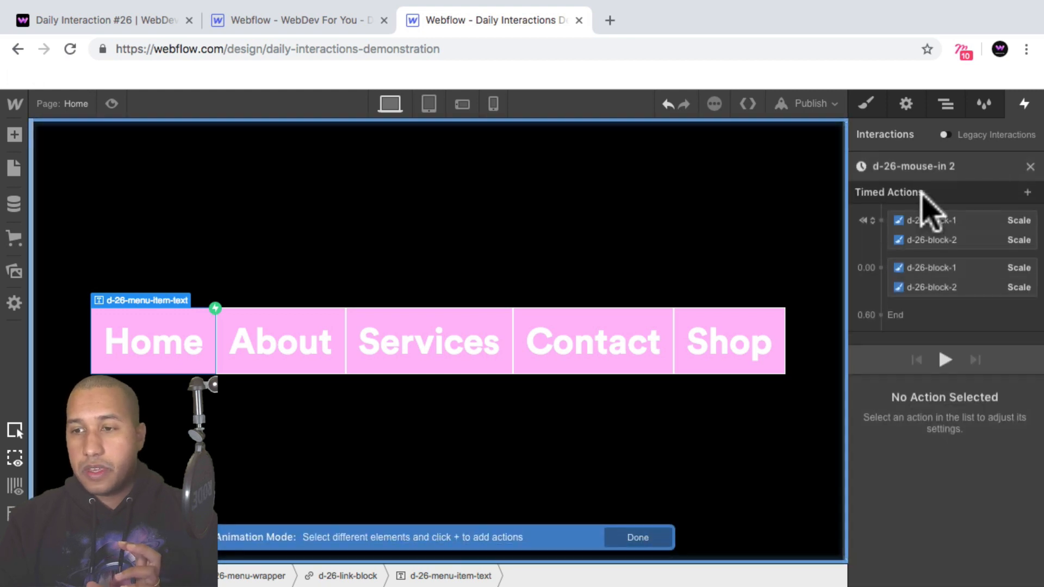
{"action": "left_click", "coordinate": [918, 166]}
{"action": "left_click_drag", "start_coordinate": [910, 166], "coordinate": [949, 167]}
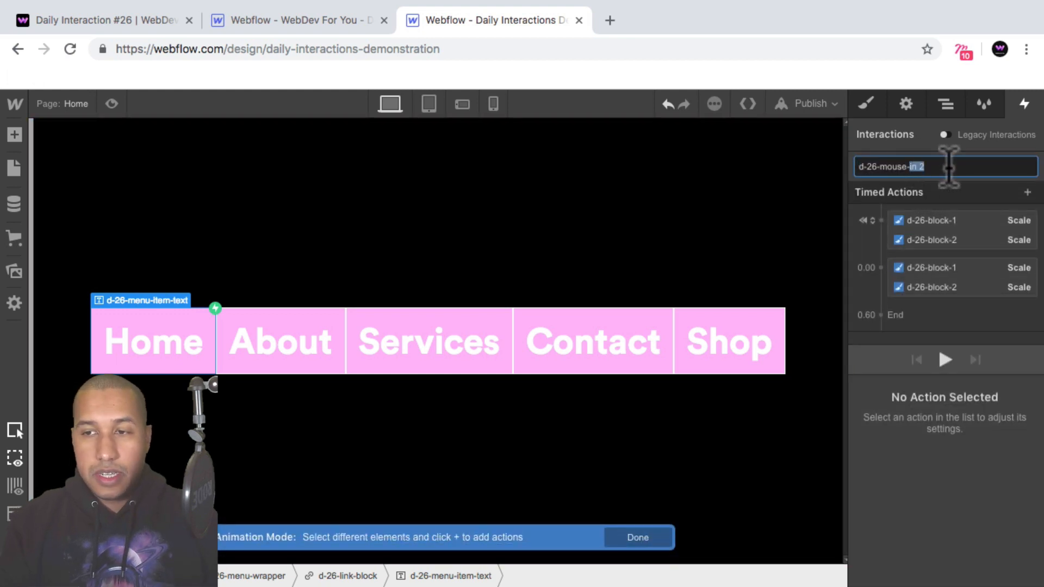
{"action": "type", "text": "out"}
{"action": "key", "text": "Return"}
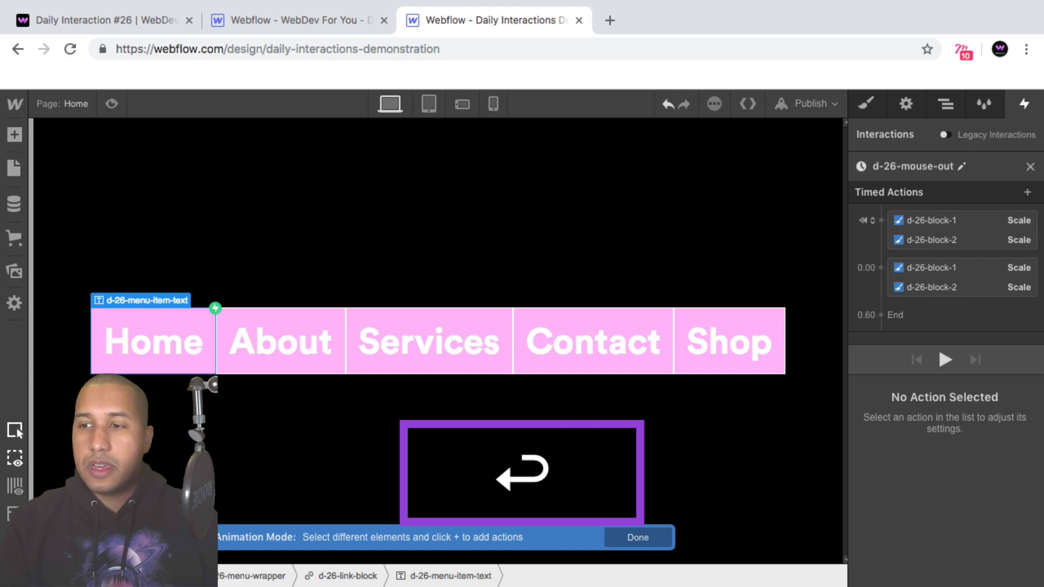
Delete the initial-state scale actions of d-26-block-1 and d-26-block-2 from the d-26-mouse-out animation
{"action": "left_click", "coordinate": [944, 220]}
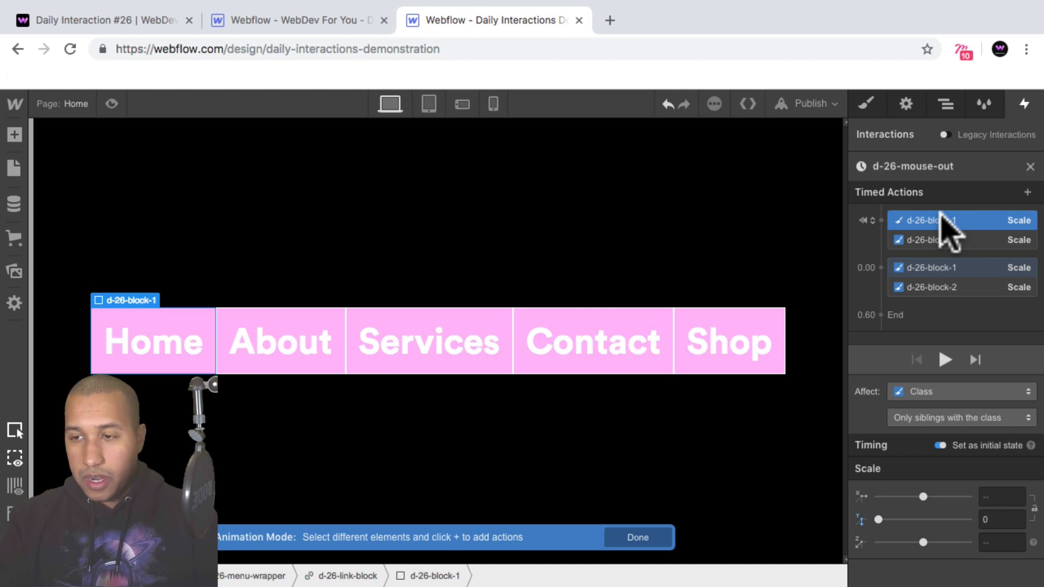
{"action": "key", "text": "BackSpace"}
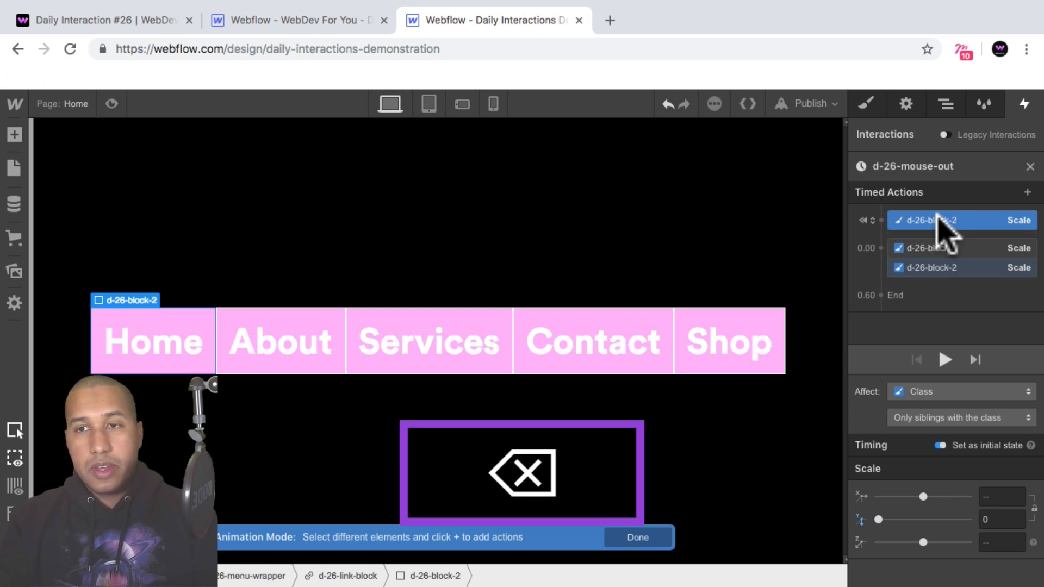
{"action": "key", "text": "BackSpace"}
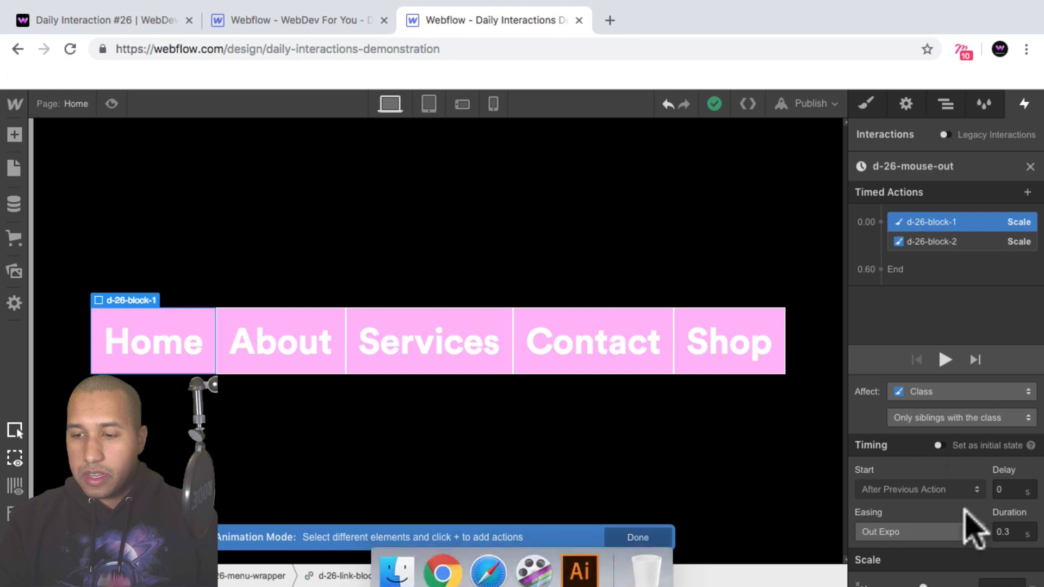
Make the remaining d-26-block-1 scale action affect the selected element and set its Y scale to 0
{"action": "left_click", "coordinate": [949, 389]}
{"action": "left_click", "coordinate": [931, 354]}
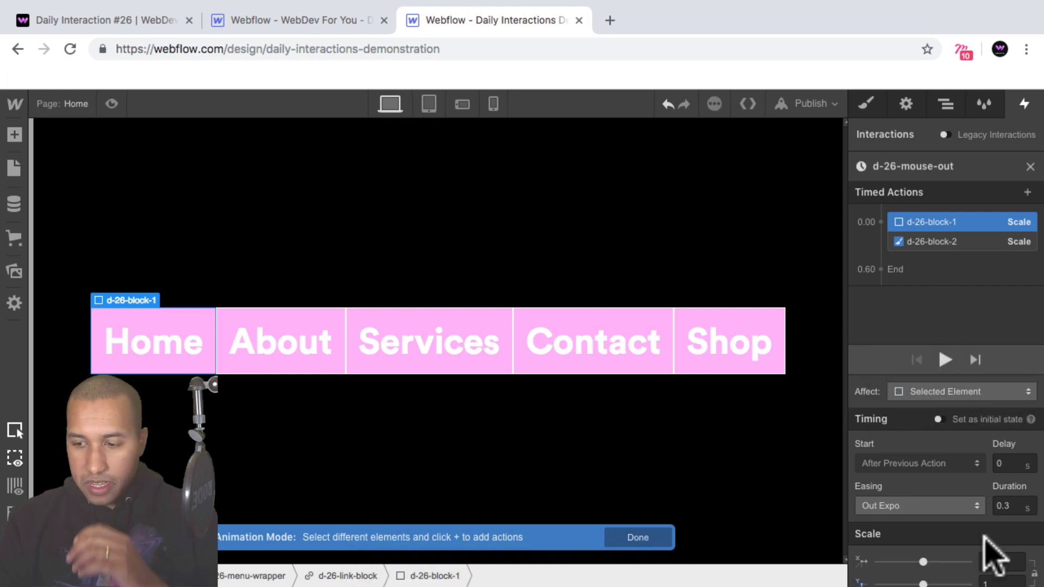
{"action": "left_click", "coordinate": [1001, 583]}
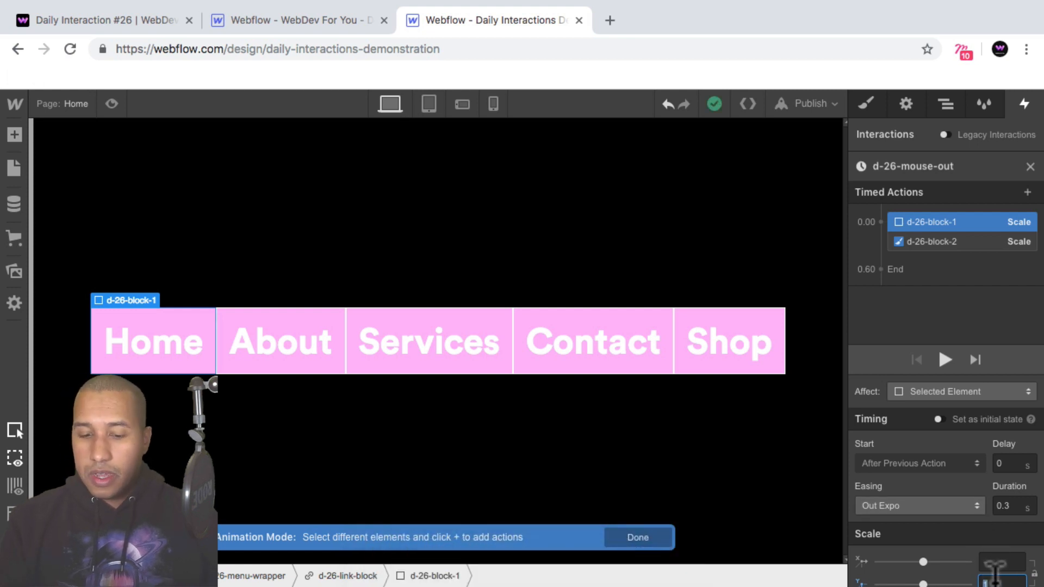
{"action": "type", "text": "0"}
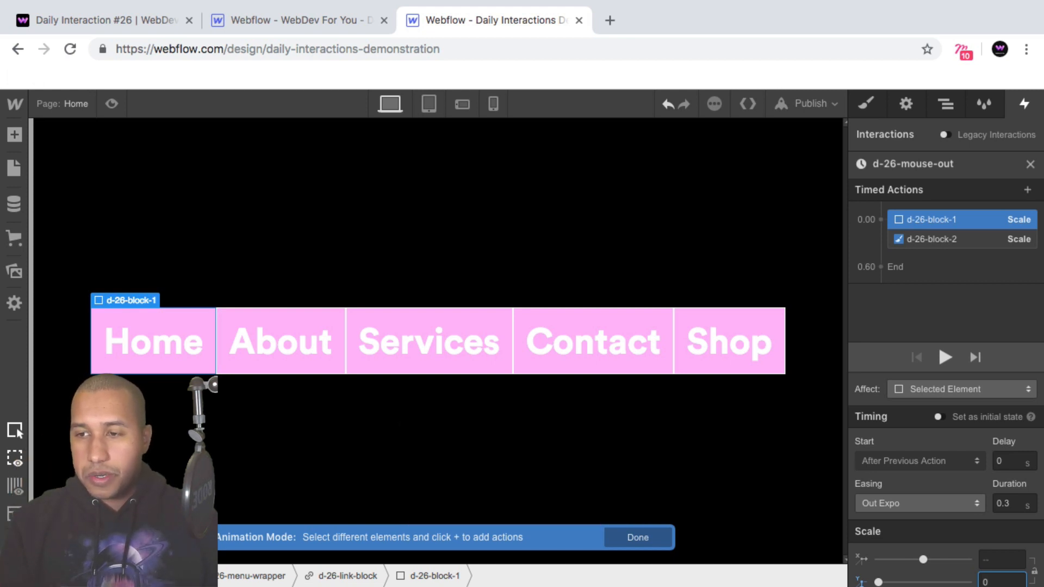
Make the d-26-block-2 scale action affect the selected element and set its Y scale to 0
{"action": "left_click", "coordinate": [943, 243]}
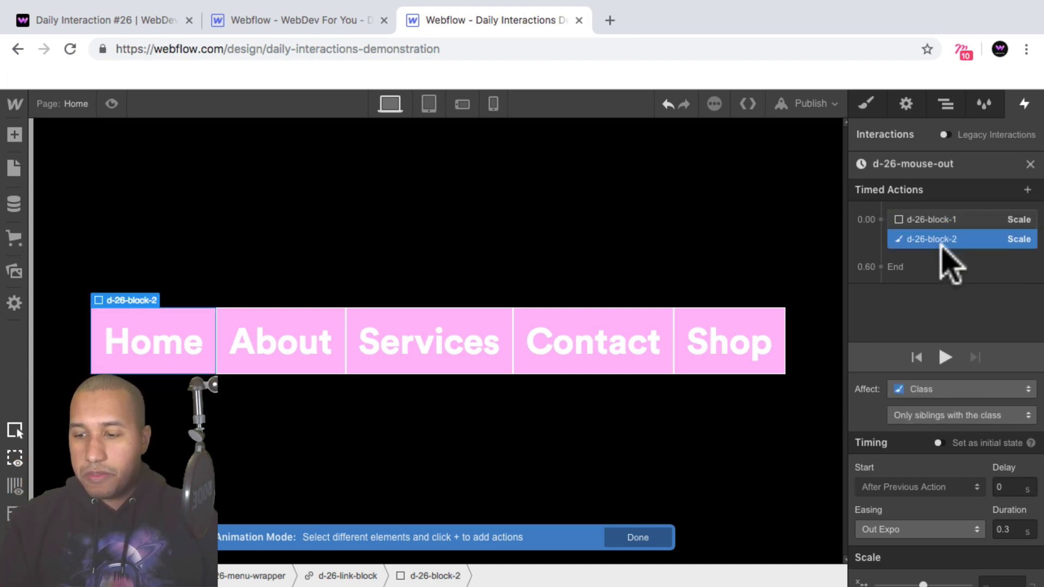
{"action": "left_click", "coordinate": [925, 389]}
{"action": "left_click", "coordinate": [916, 354]}
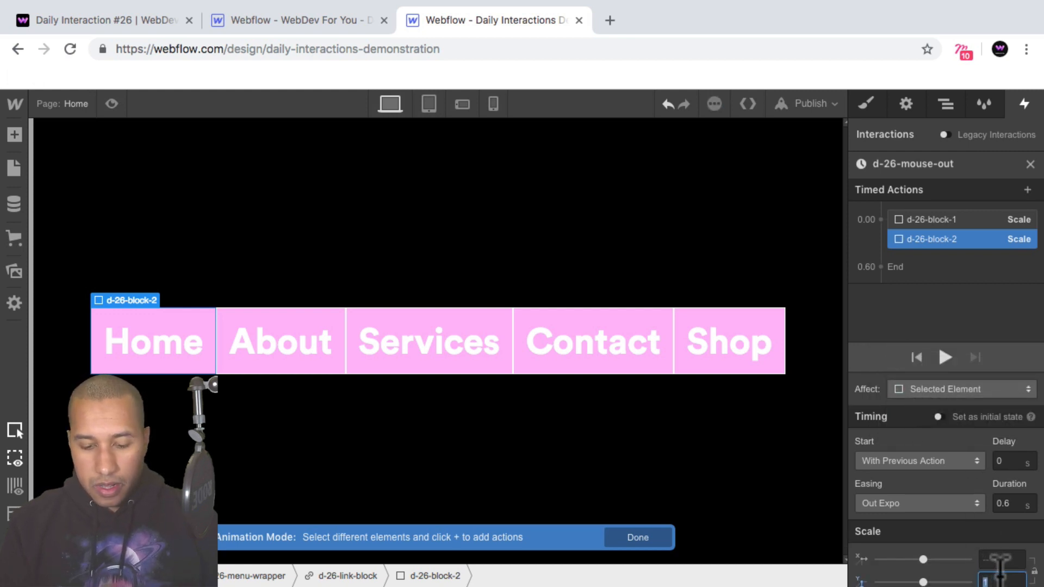
{"action": "type", "text": "0"}
{"action": "key", "text": "Return"}
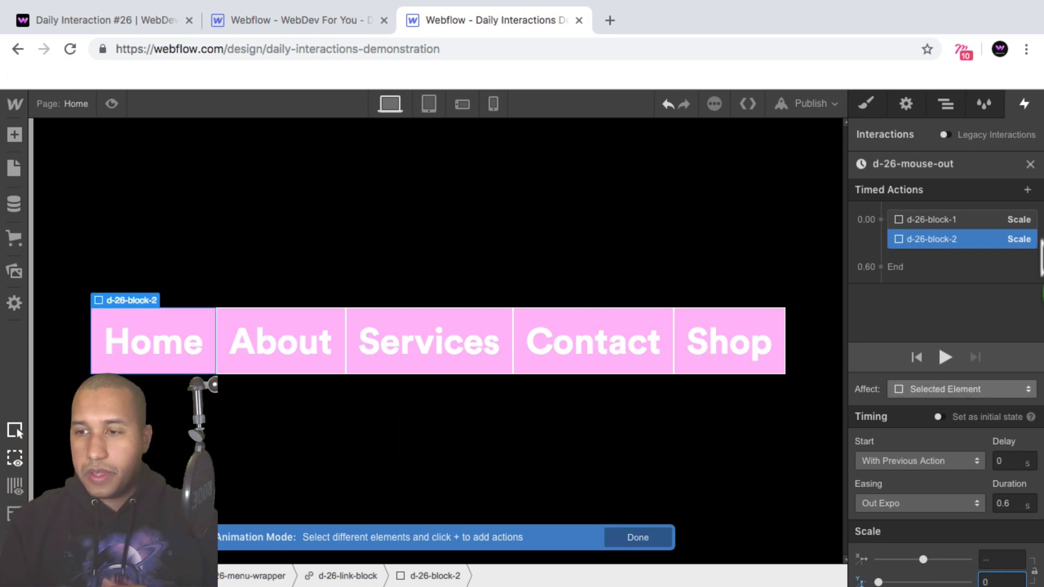
Set both block scale actions to affect Class, only siblings with the class, and preview the menu's hover-out
{"action": "left_click", "coordinate": [982, 221]}
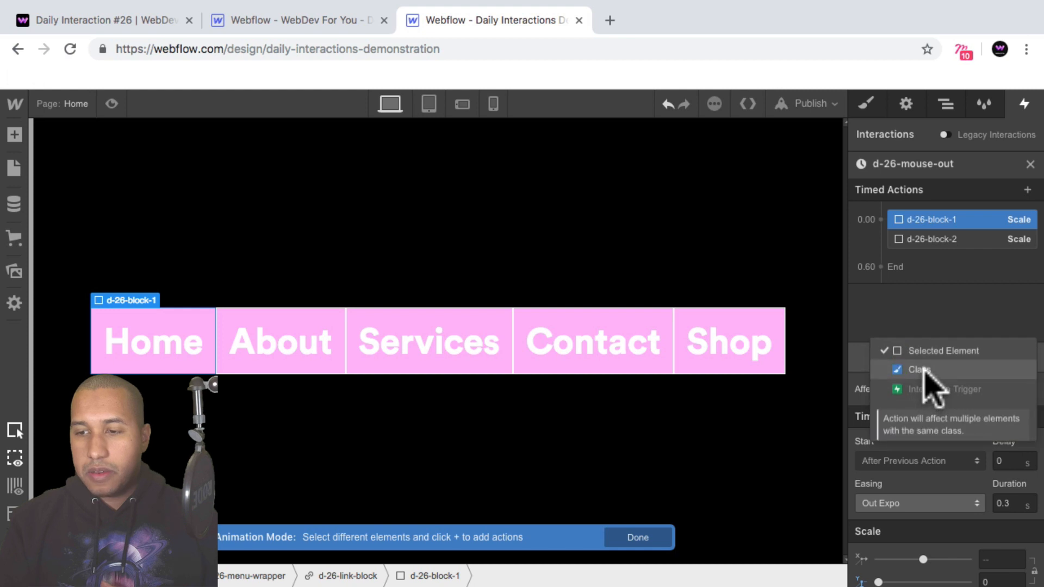
{"action": "left_click", "coordinate": [920, 370]}
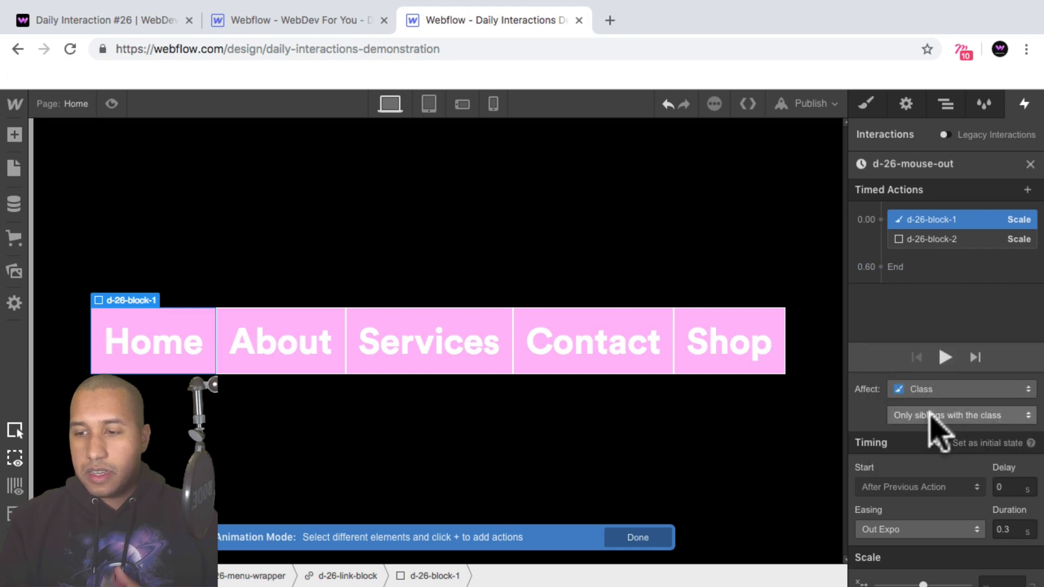
{"action": "left_click", "coordinate": [930, 240]}
{"action": "left_click", "coordinate": [935, 390]}
{"action": "left_click", "coordinate": [931, 369]}
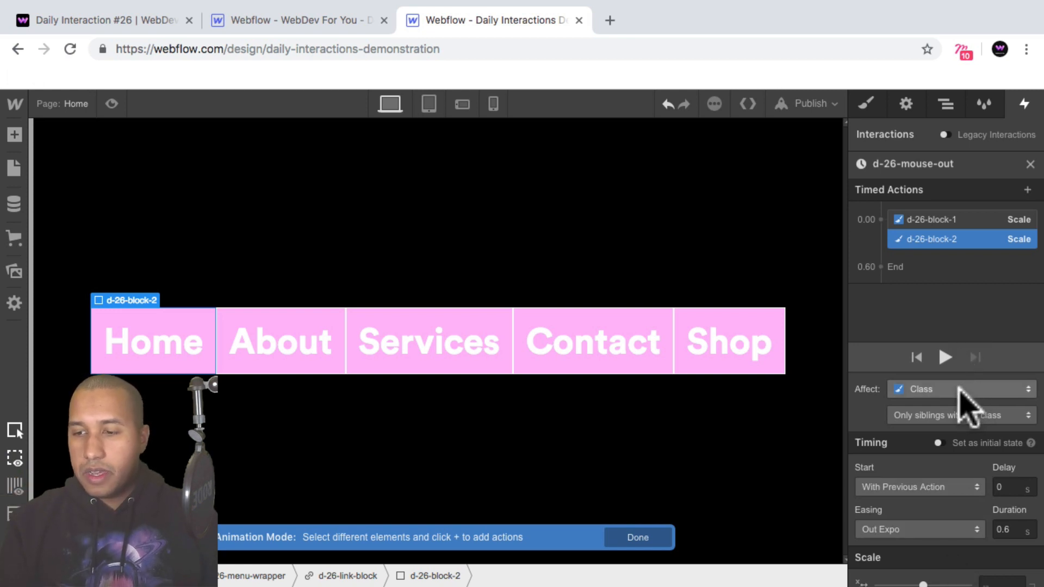
{"action": "left_click_drag", "start_coordinate": [939, 265], "coordinate": [956, 242]}
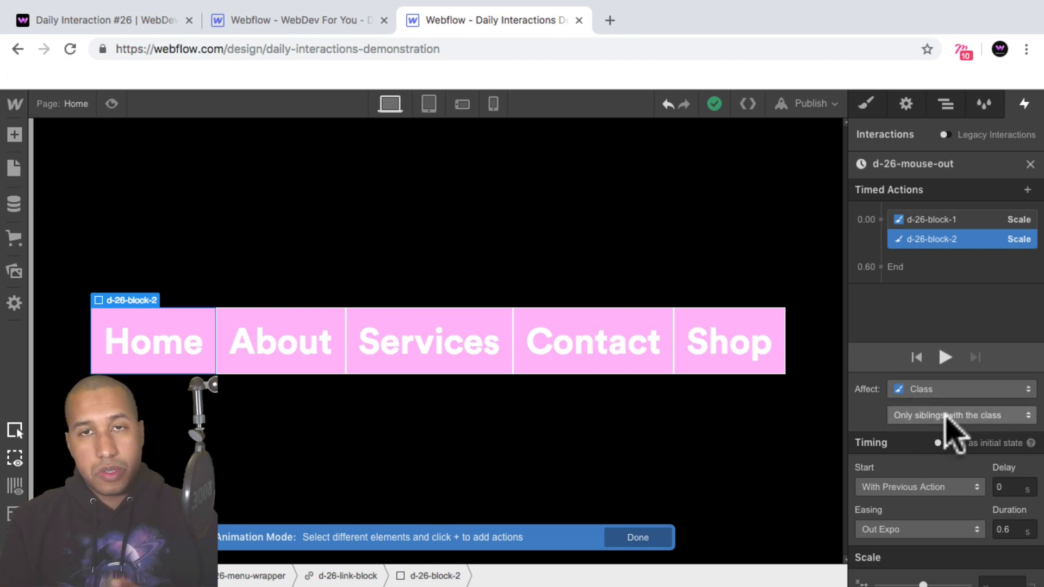
{"action": "left_click", "coordinate": [111, 103]}
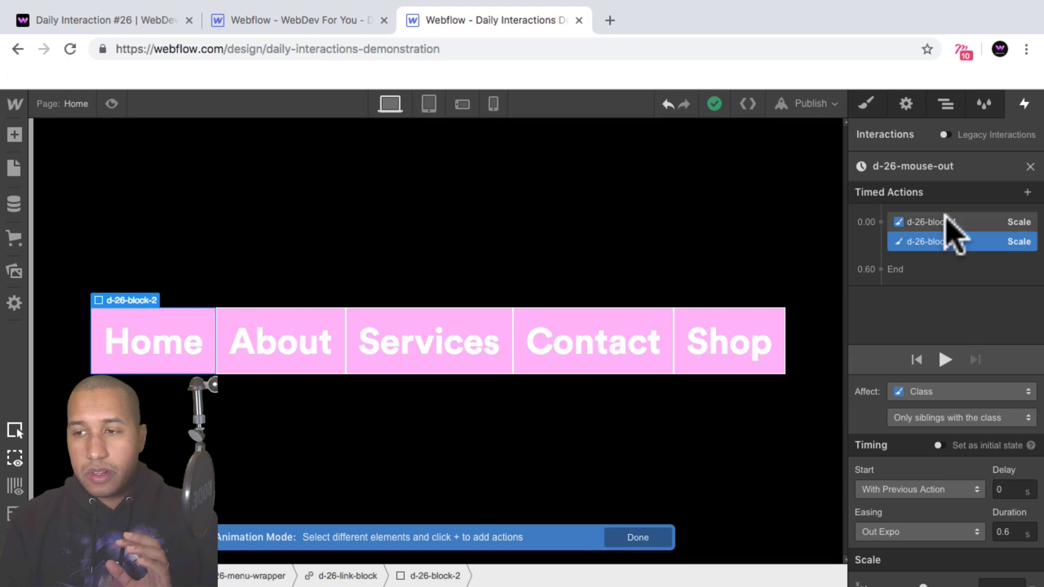
Set the mouse-out scale duration to 0.6 s for d-26-block-1 and 0.3 s for d-26-block-2
{"action": "left_click", "coordinate": [946, 216]}
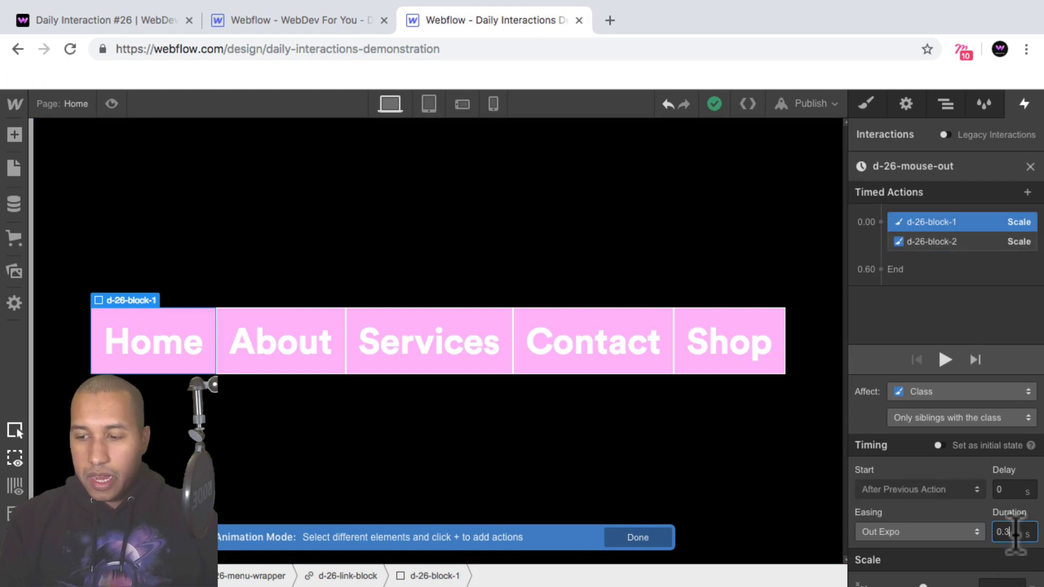
{"action": "key", "text": "BackSpace"}
{"action": "type", "text": "6"}
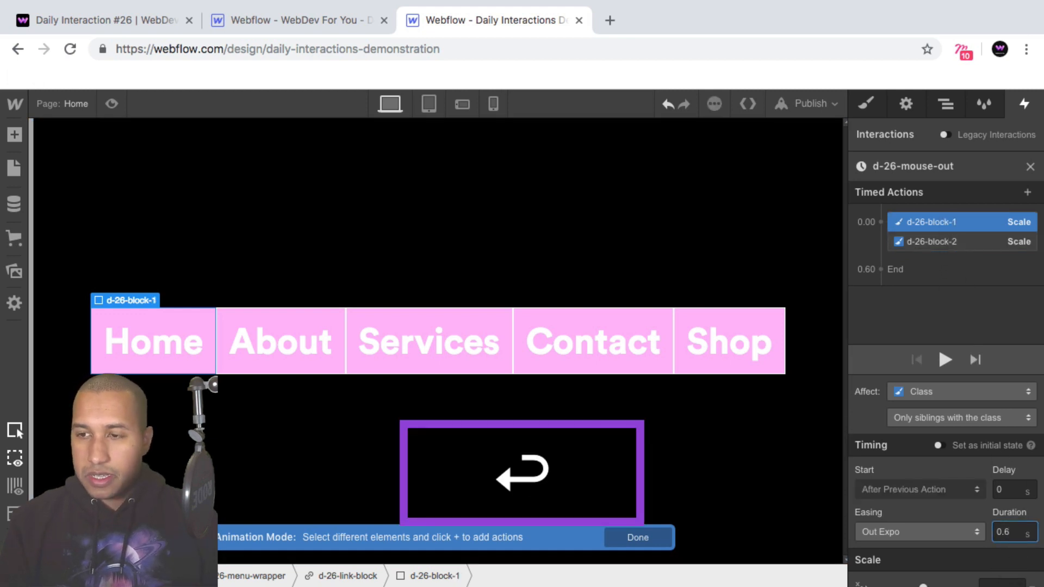
{"action": "left_click", "coordinate": [945, 244]}
{"action": "key", "text": "BackSpace"}
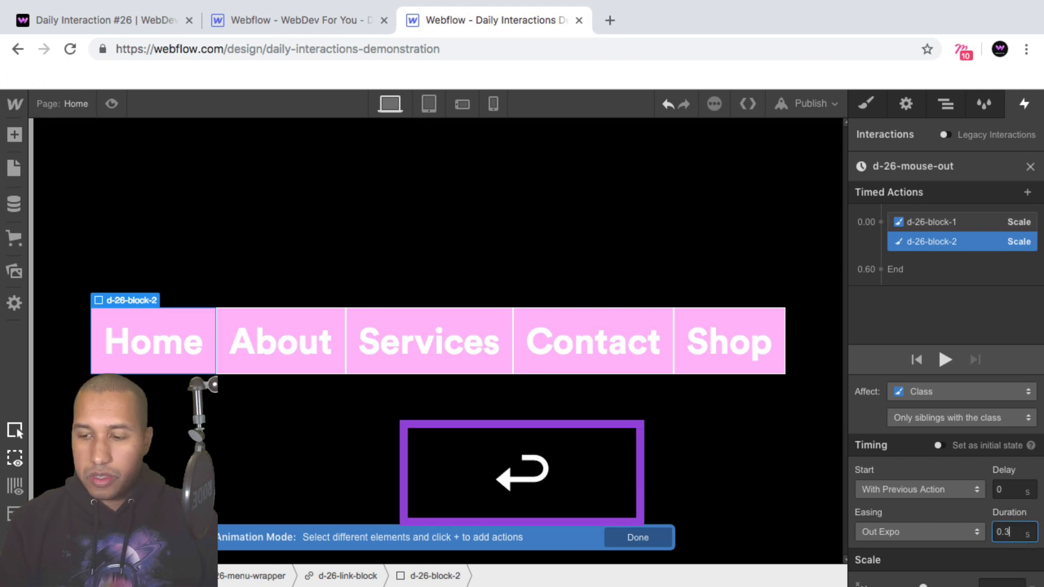
Preview the page twice and test the hover-in and hover-out animations on the menu items
{"action": "left_click", "coordinate": [111, 104]}
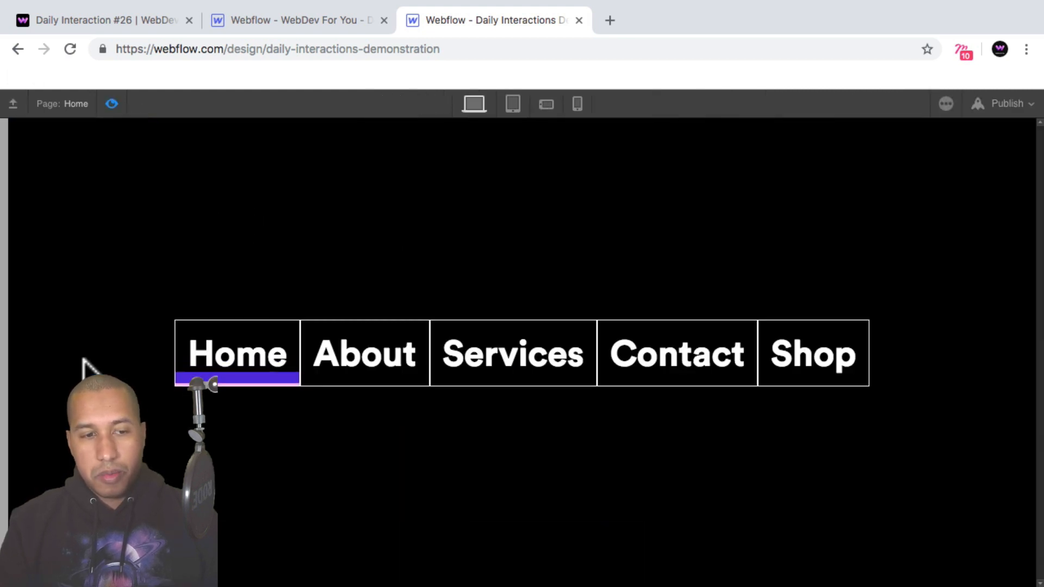
{"action": "left_click", "coordinate": [111, 104]}
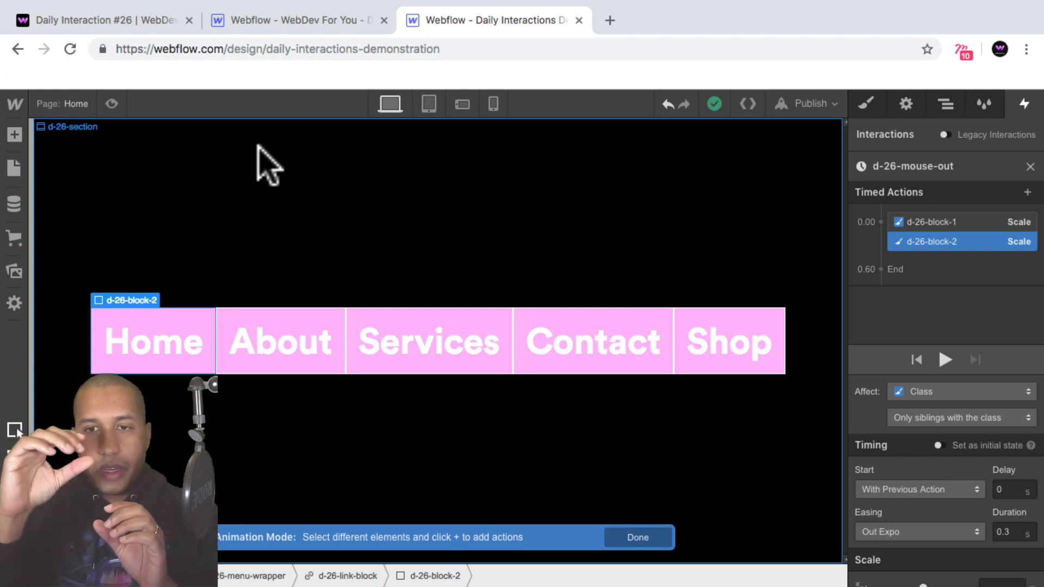
{"action": "left_click", "coordinate": [112, 104]}
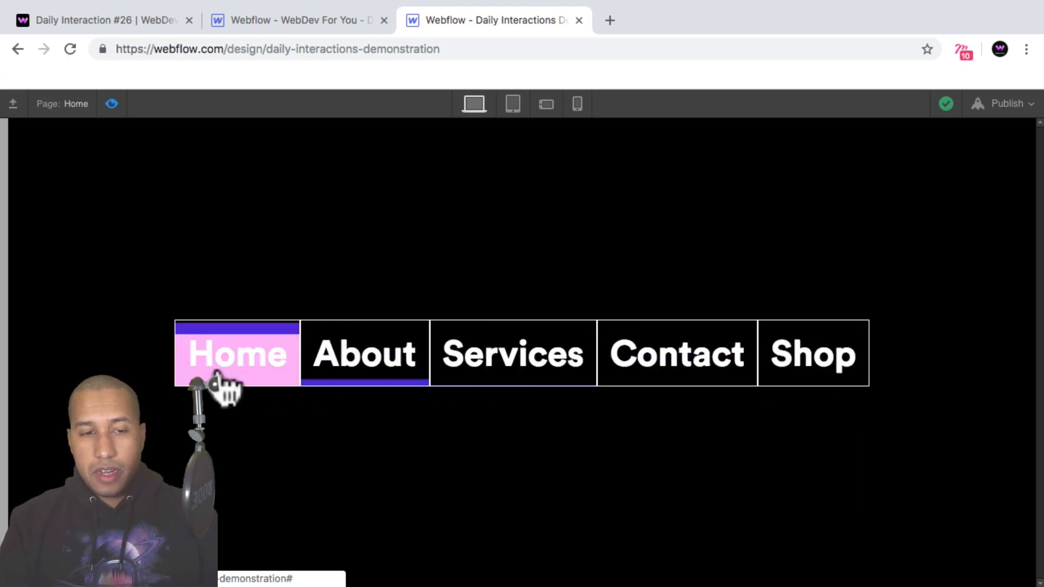
{"action": "left_click", "coordinate": [112, 103]}
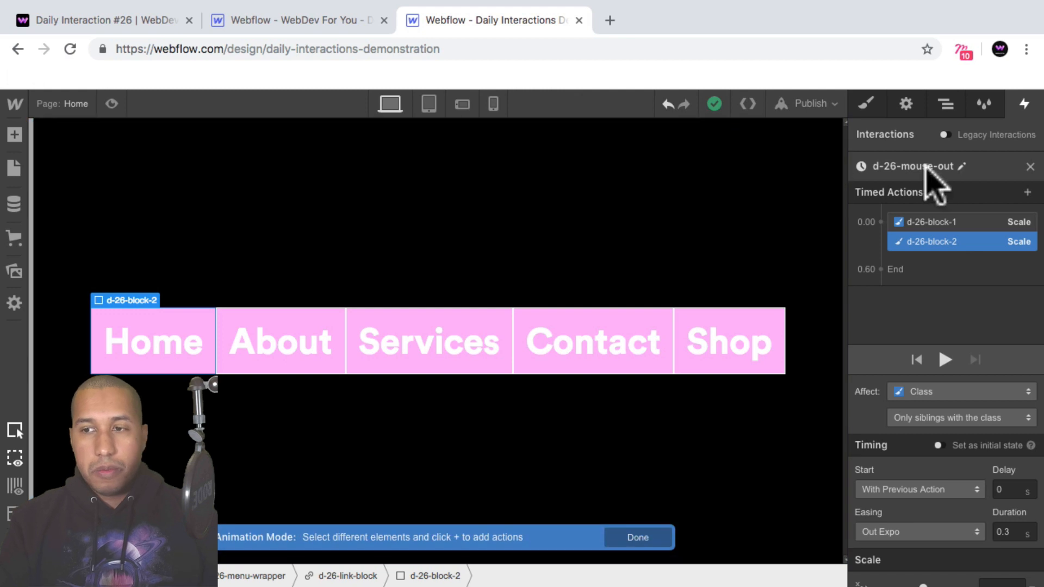
Exit the d-26-mouse-out animation and set the d-26-menu-item-text font size to 24 px
{"action": "left_click", "coordinate": [1031, 167]}
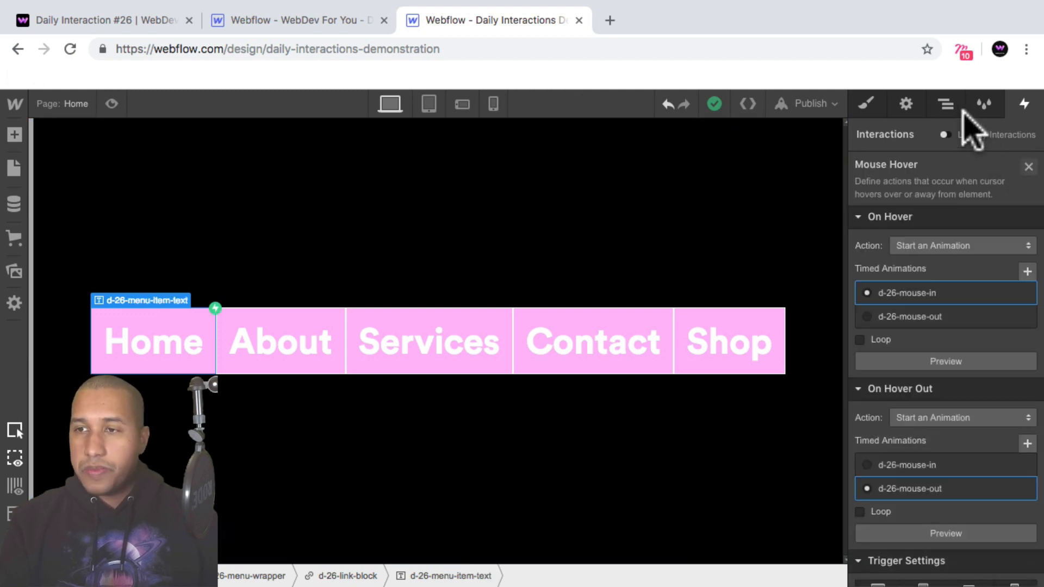
{"action": "left_click", "coordinate": [945, 104]}
{"action": "left_click", "coordinate": [865, 104]}
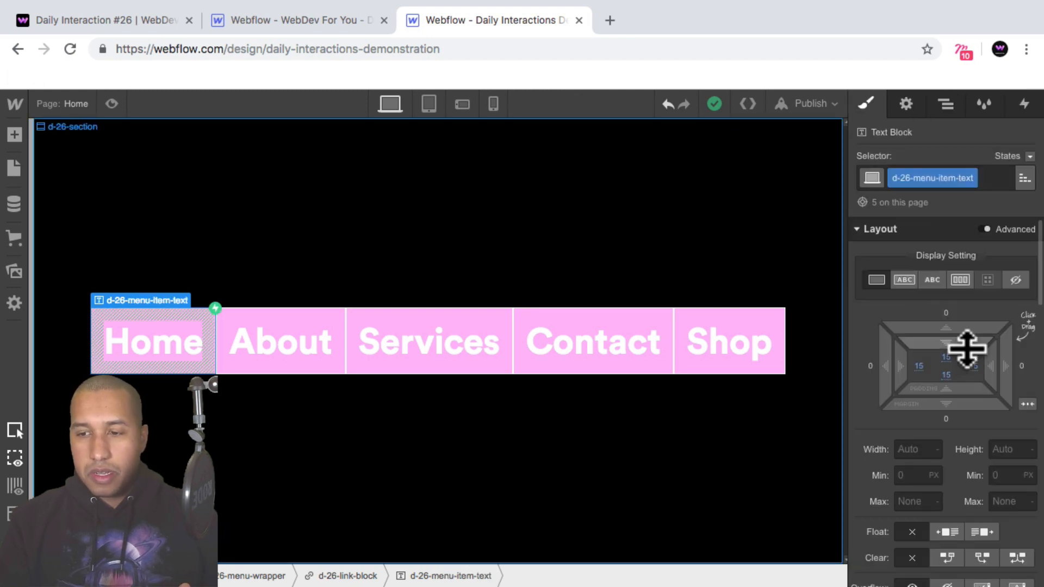
{"action": "scroll", "coordinate": [968, 351], "scroll_direction": "down", "scroll_amount": 8}
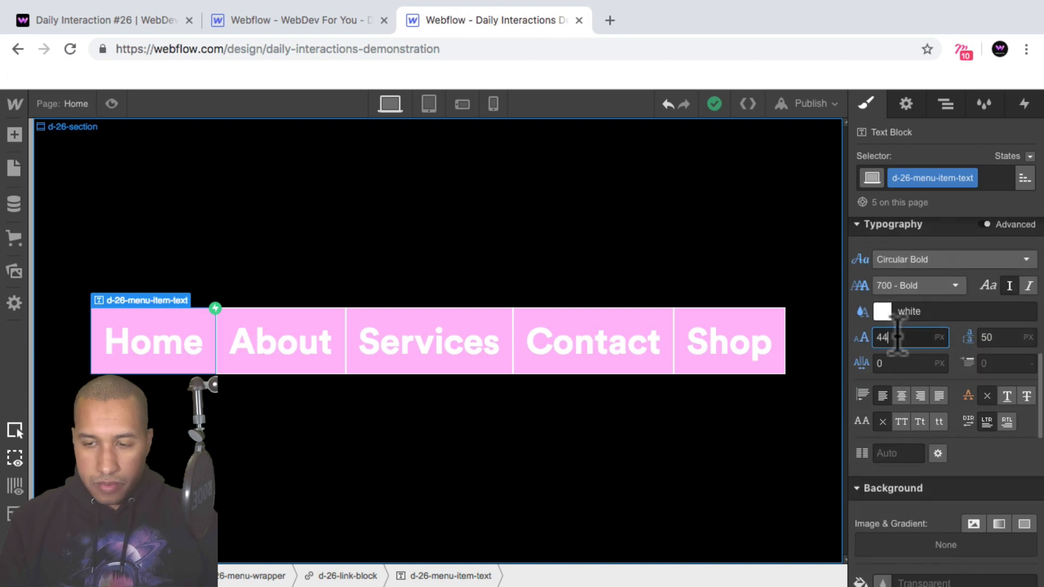
{"action": "key", "text": "shift+Down"}
{"action": "key", "text": "shift+Down"}
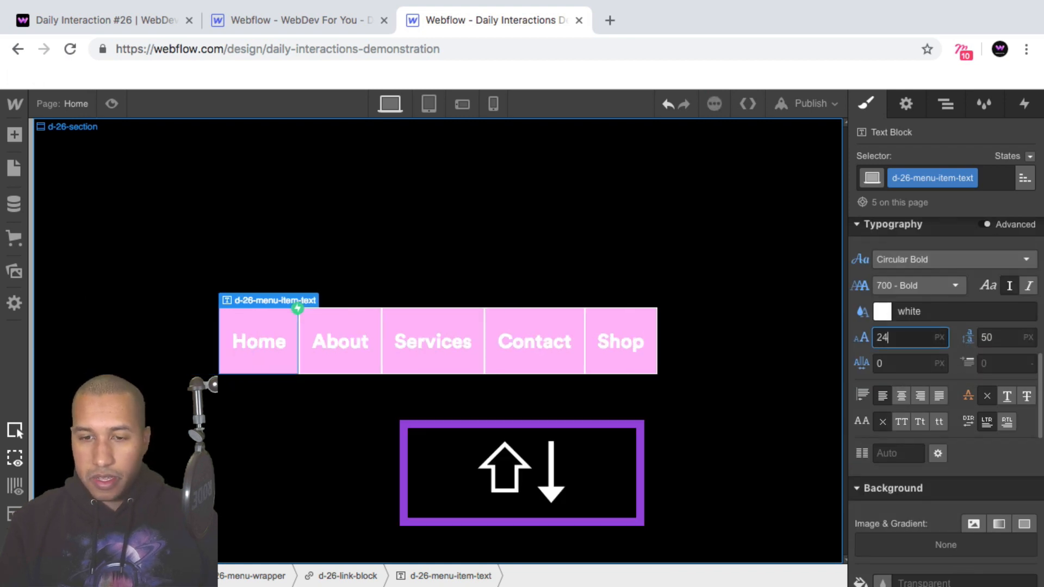
Set the d-26-menu-item-text line height to 20 px and preview the hover animation across the menu
{"action": "left_click", "coordinate": [1005, 336]}
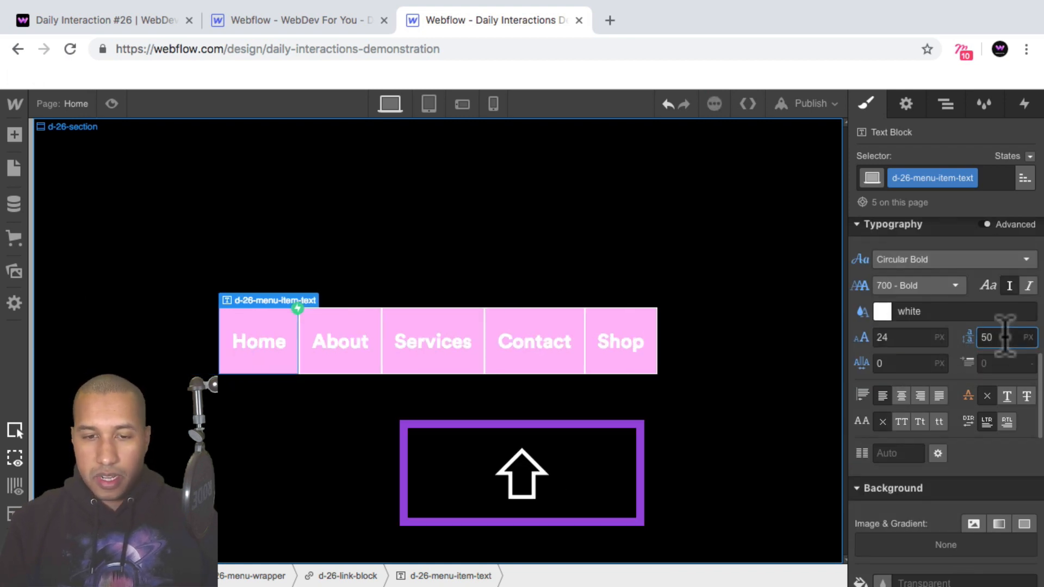
{"action": "key", "text": "shift+Down"}
{"action": "key", "text": "shift+Down"}
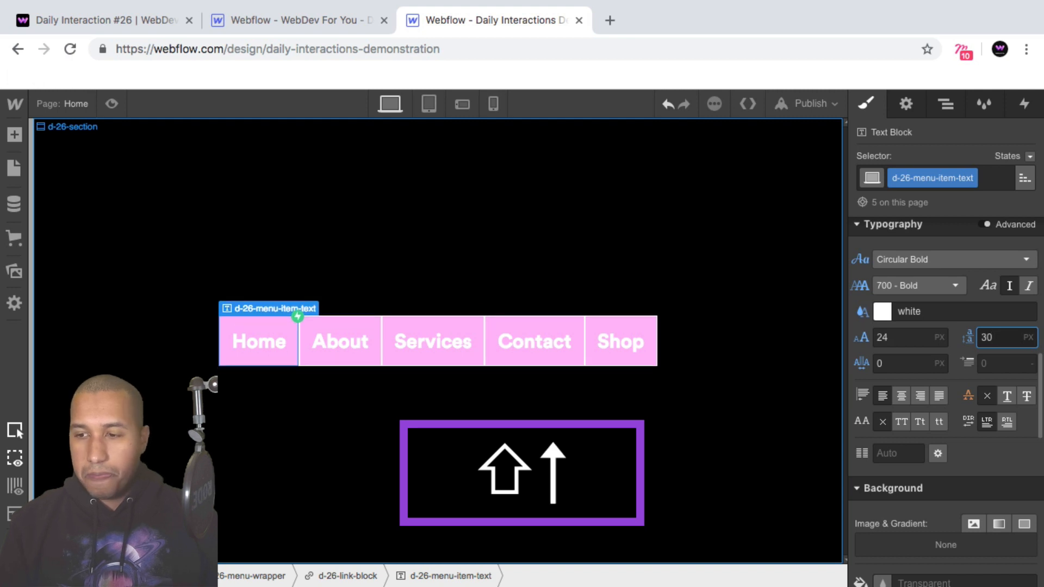
{"action": "key", "text": "shift+Down"}
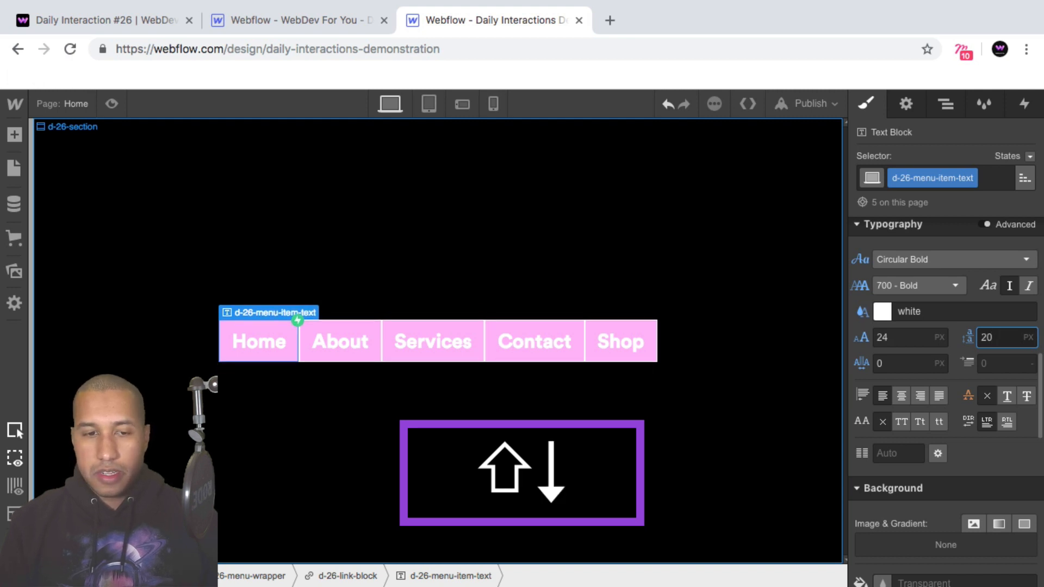
{"action": "left_click", "coordinate": [111, 103]}
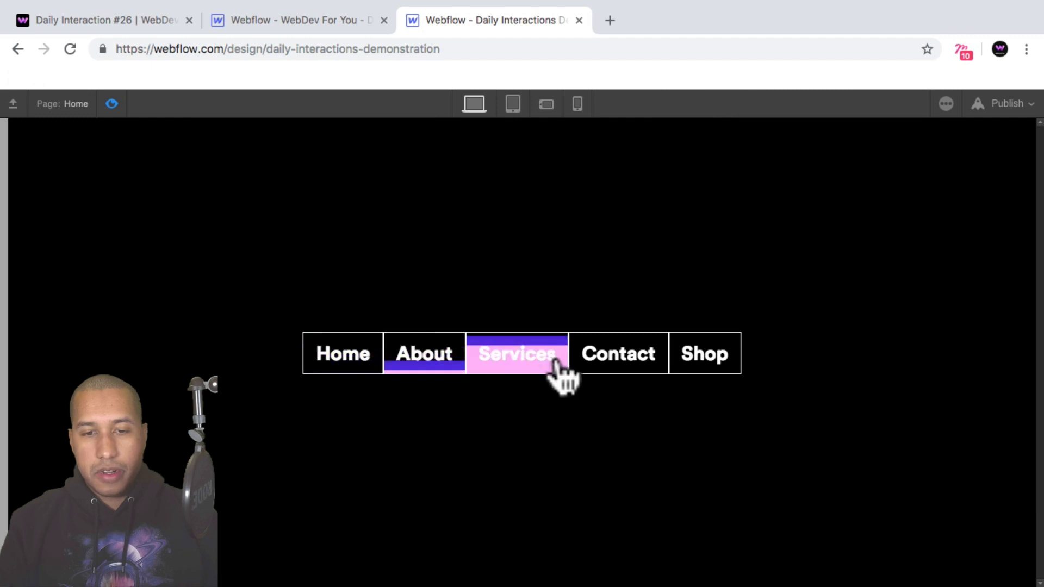
{"action": "left_click", "coordinate": [112, 103]}
Exit the preview and give d-26-menu-wrapper an absolute position anchored to the top right of the page
{"action": "left_click", "coordinate": [946, 103]}
{"action": "scroll", "coordinate": [955, 218], "scroll_direction": "up", "scroll_amount": 1}
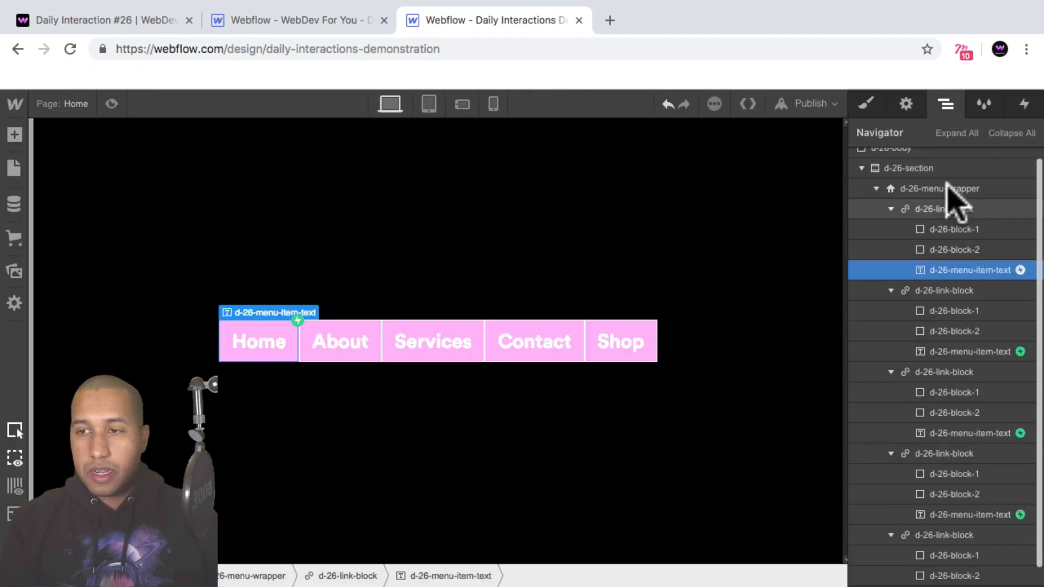
{"action": "left_click", "coordinate": [958, 188]}
{"action": "left_click", "coordinate": [866, 104]}
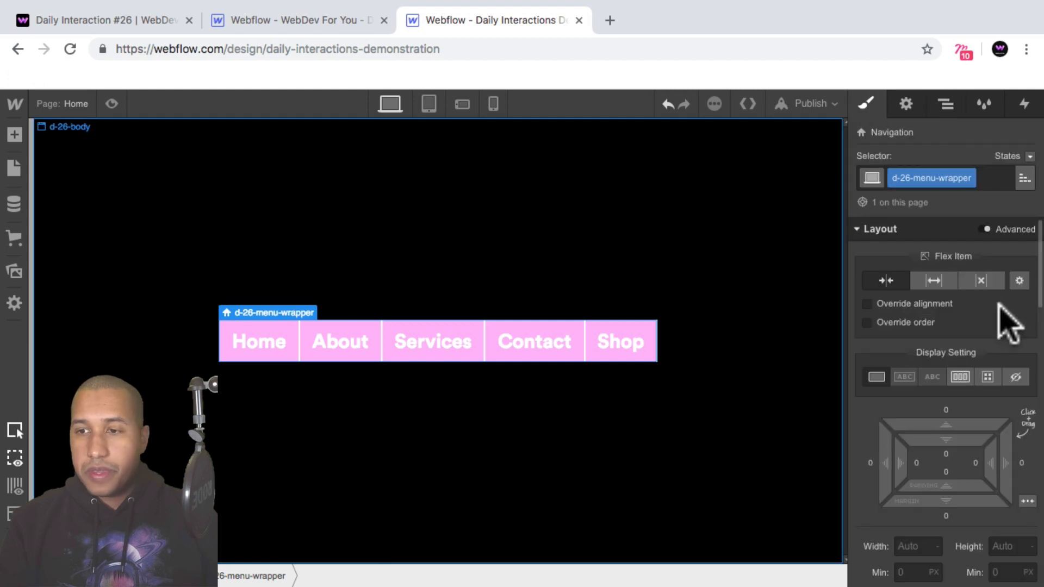
{"action": "scroll", "coordinate": [1006, 320], "scroll_direction": "down", "scroll_amount": 5}
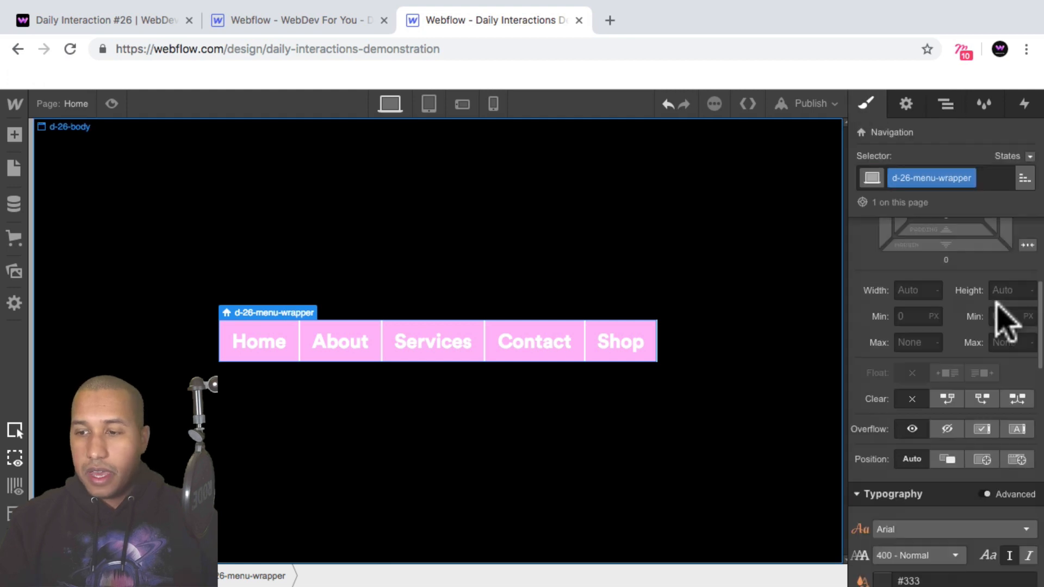
{"action": "left_click", "coordinate": [982, 449]}
{"action": "scroll", "coordinate": [995, 435], "scroll_direction": "down", "scroll_amount": 3}
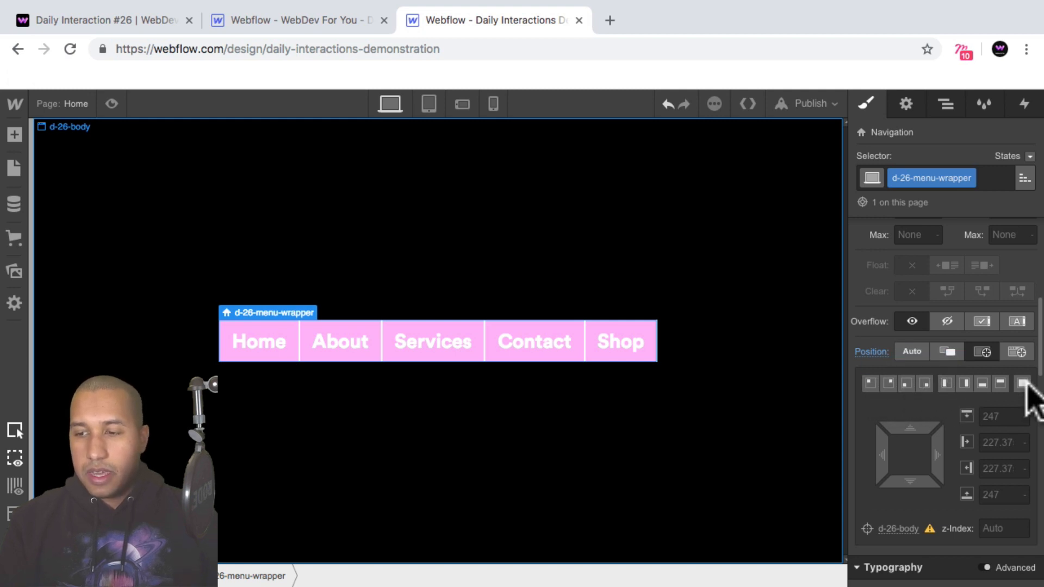
{"action": "left_click", "coordinate": [889, 384]}
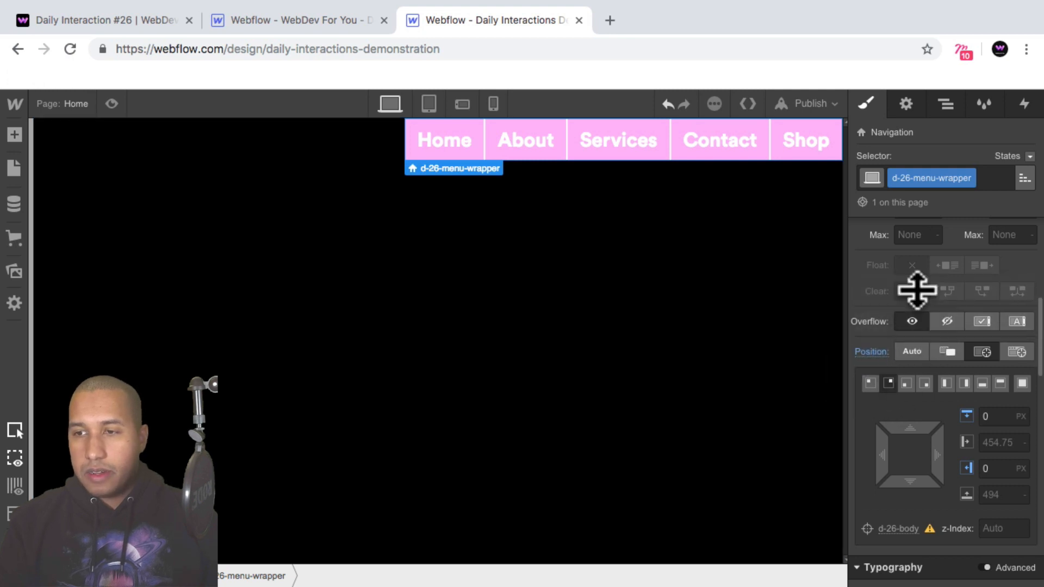
Set the top and right margins of d-26-menu-wrapper to 20 px
{"action": "scroll", "coordinate": [917, 290], "scroll_direction": "up", "scroll_amount": 5}
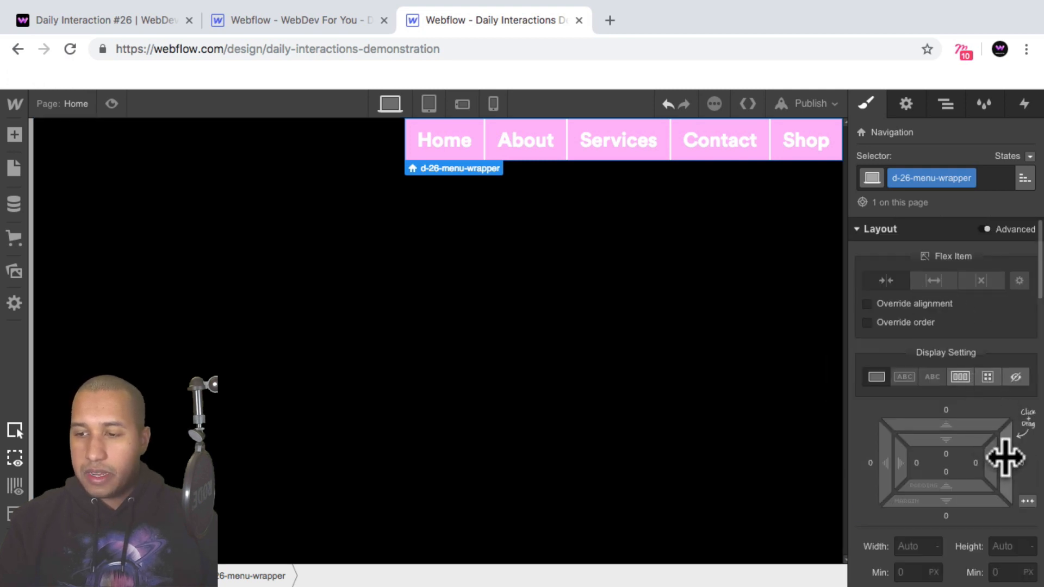
{"action": "mouse_move", "coordinate": [1005, 458]}
{"action": "left_mouse_down"}
{"action": "mouse_move", "coordinate": [1035, 455]}
{"action": "mouse_move", "coordinate": [1018, 479]}
{"action": "mouse_move", "coordinate": [1014, 464]}
{"action": "mouse_move", "coordinate": [1023, 465]}
{"action": "mouse_move", "coordinate": [1002, 466]}
{"action": "left_mouse_up"}
{"action": "left_click_drag", "start_coordinate": [944, 420], "coordinate": [937, 369]}
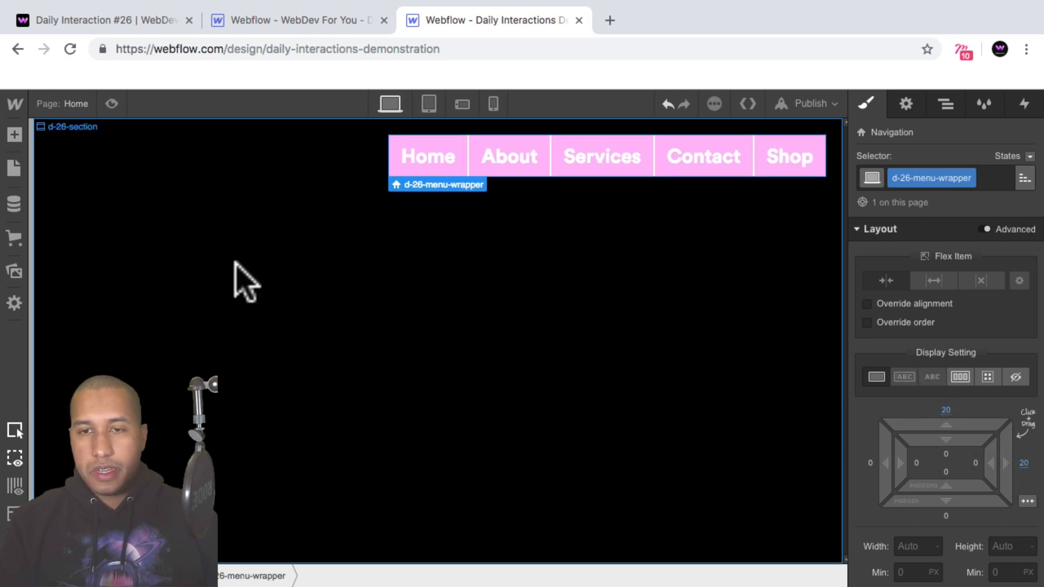
Preview the page to test the hover animation on the repositioned menu, and return to the designer
{"action": "left_click", "coordinate": [246, 282]}
{"action": "left_click", "coordinate": [111, 104]}
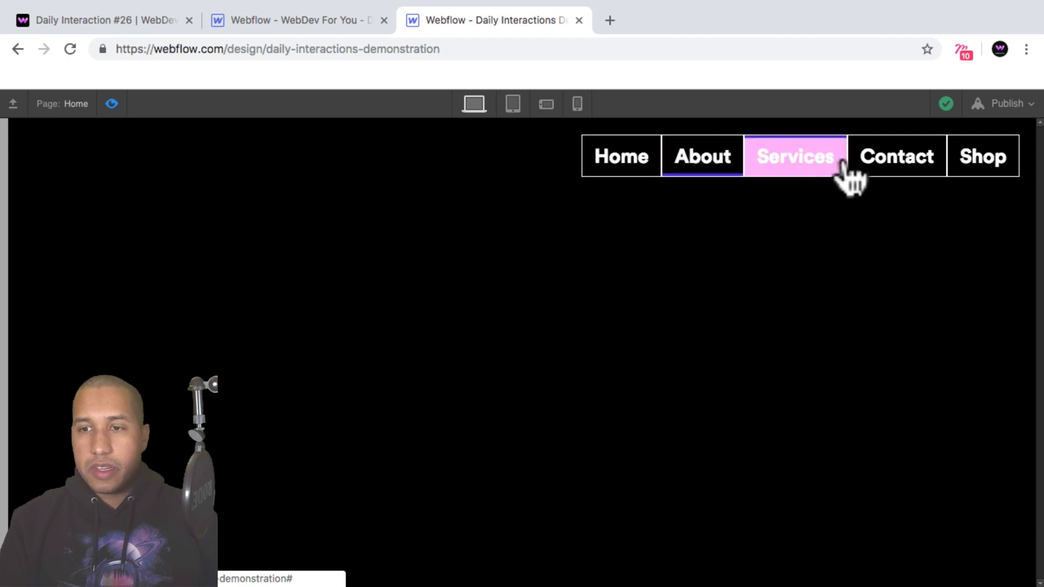
{"action": "left_click", "coordinate": [113, 103]}
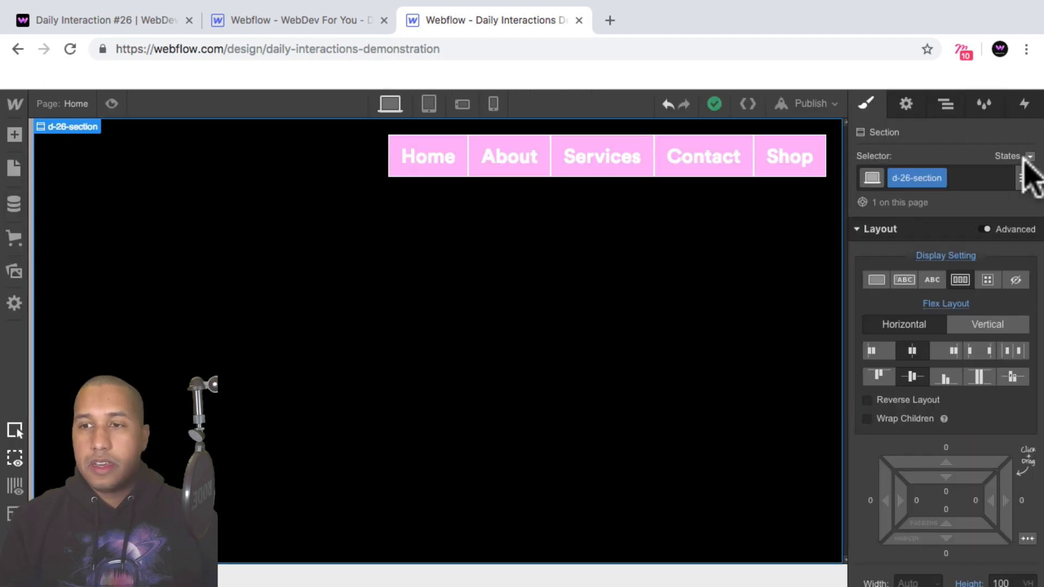
Review the HTML tag options in the d-26-menu-wrapper element settings and keep Nav selected
{"action": "left_click", "coordinate": [946, 104]}
{"action": "left_click", "coordinate": [927, 188]}
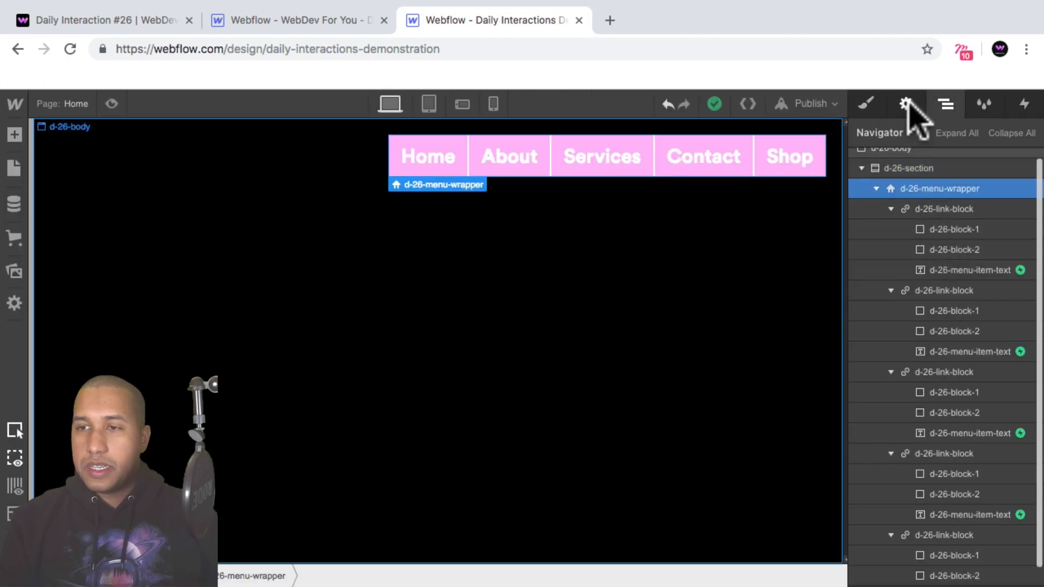
{"action": "left_click", "coordinate": [907, 104]}
{"action": "left_click", "coordinate": [882, 190]}
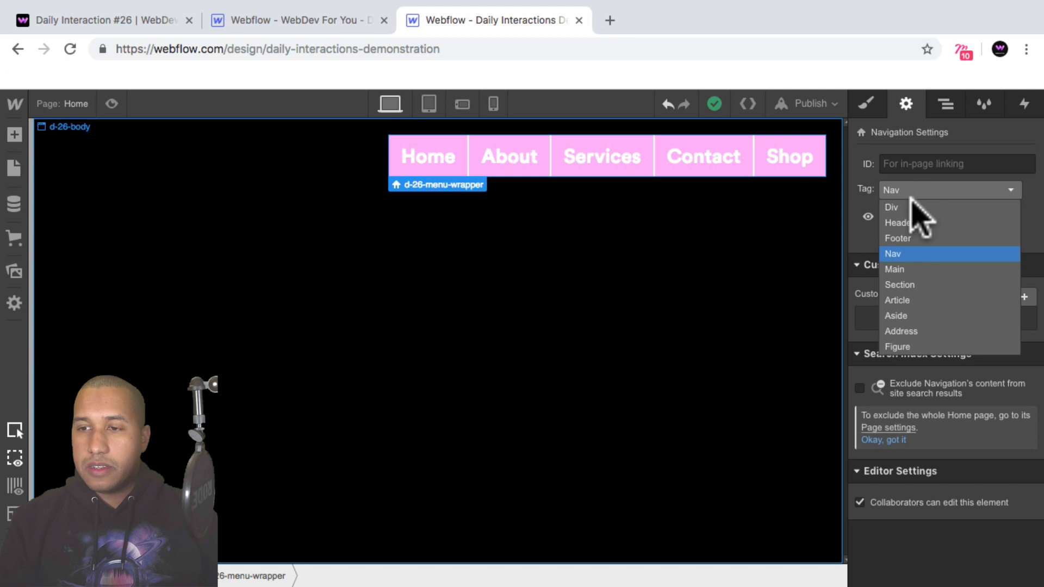
{"action": "left_click", "coordinate": [907, 254]}
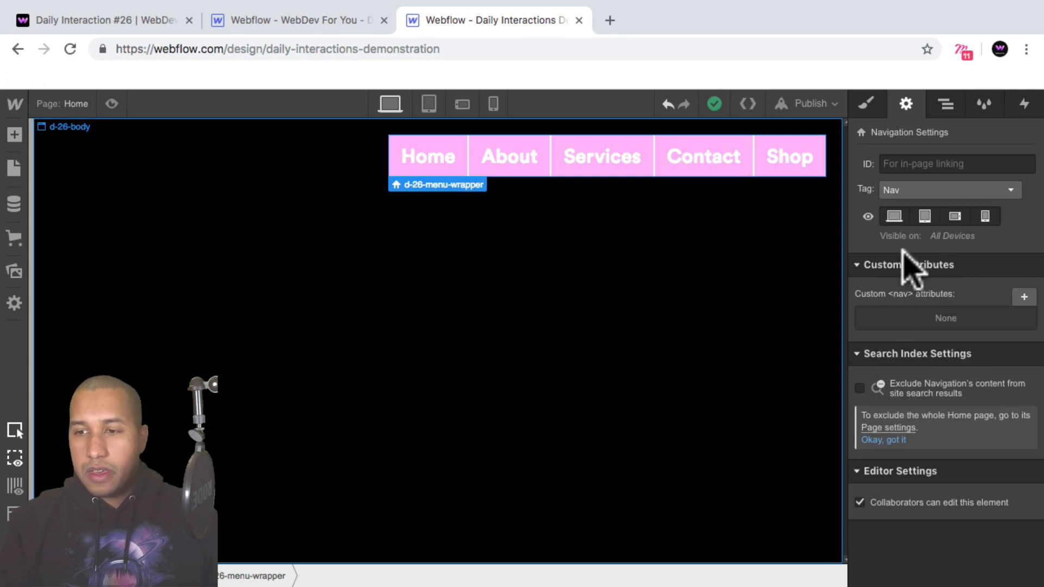
Preview the menu's hover animation once more and compare it with the published Daily Interaction #26 demo page
{"action": "left_click", "coordinate": [112, 104]}
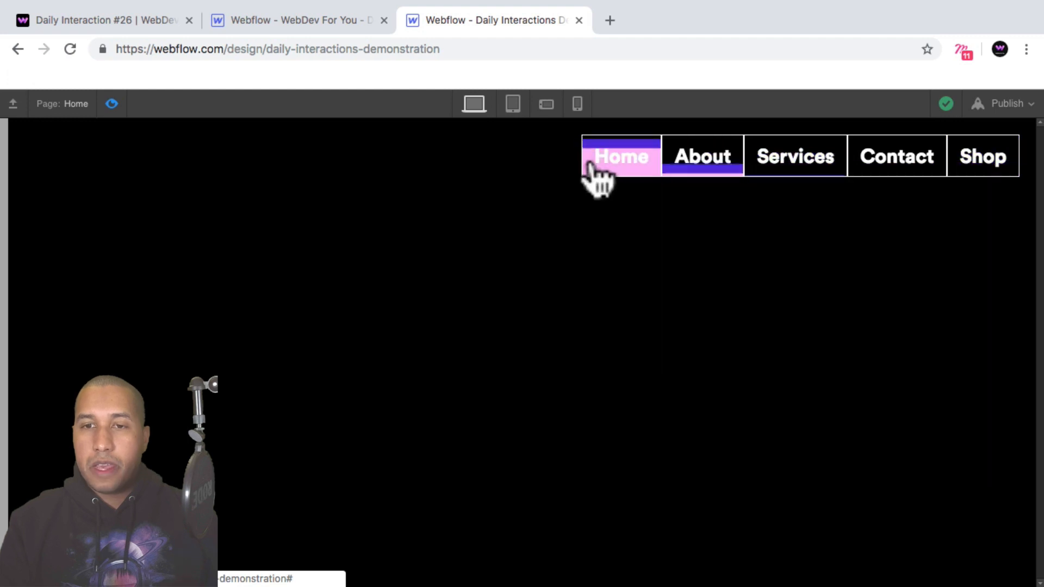
{"action": "left_click", "coordinate": [113, 103]}
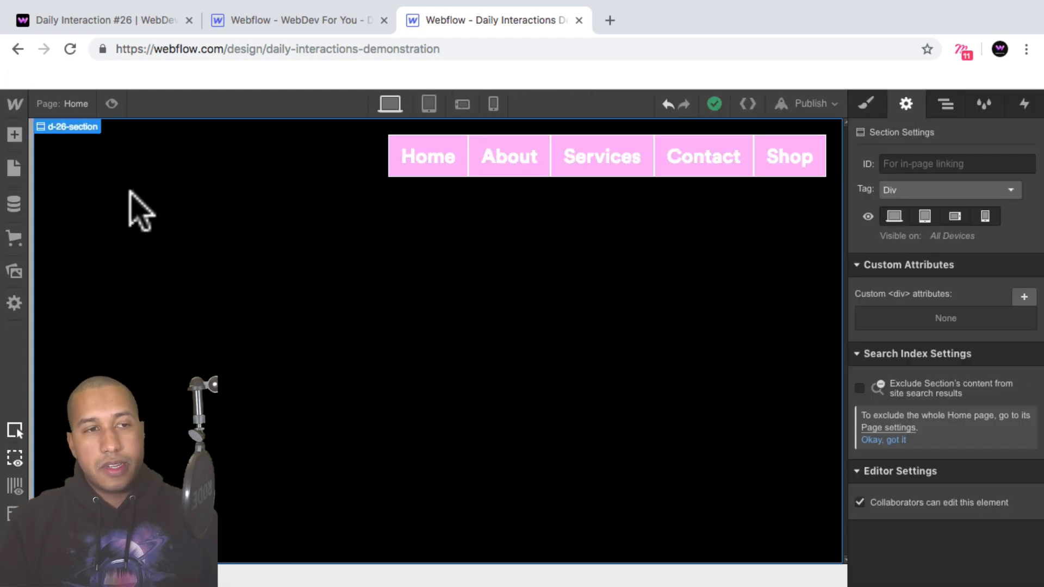
{"action": "left_click", "coordinate": [866, 103]}
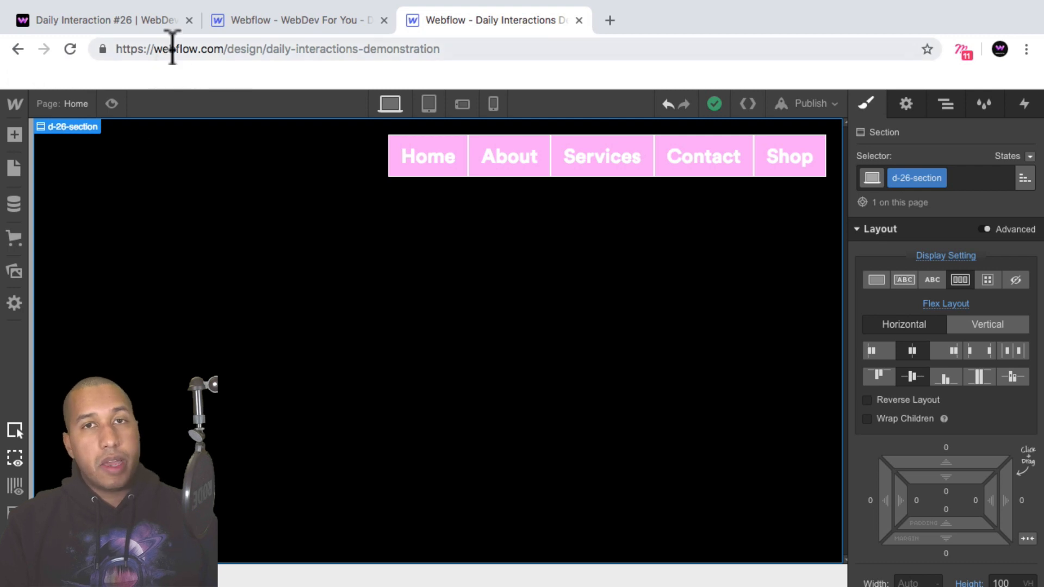
{"action": "left_click", "coordinate": [146, 26]}
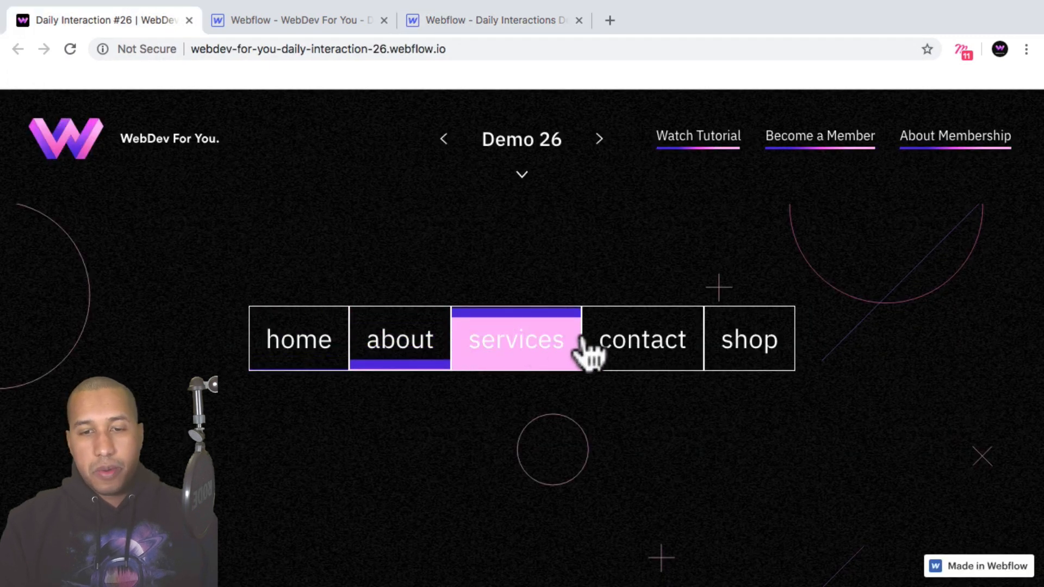